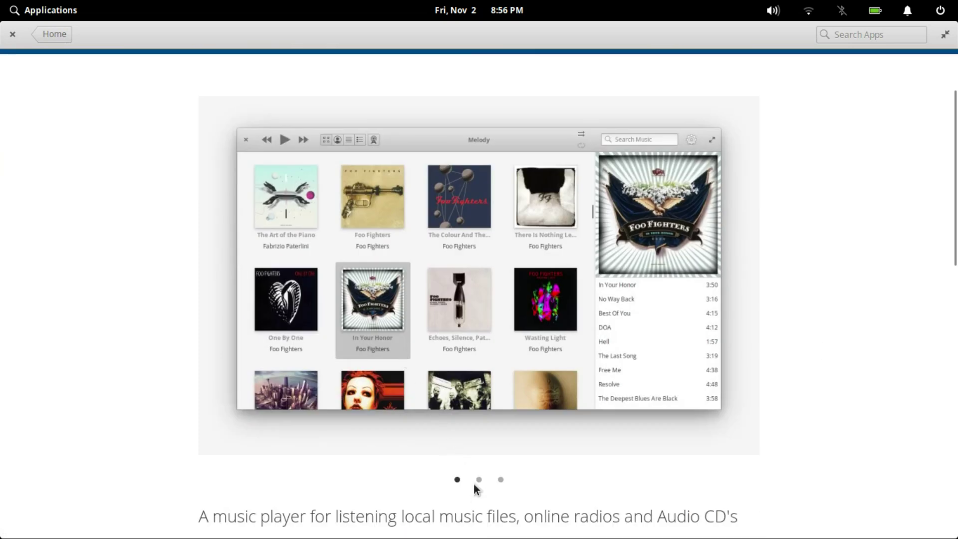
Browse AppCenter's Accessories category and open the Ping! app's details page.
click(478, 481)
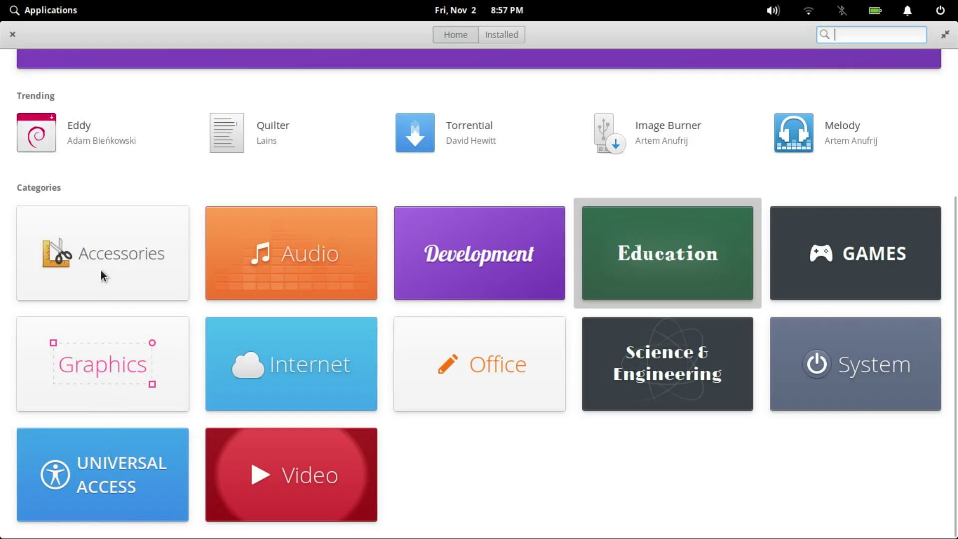
click(100, 269)
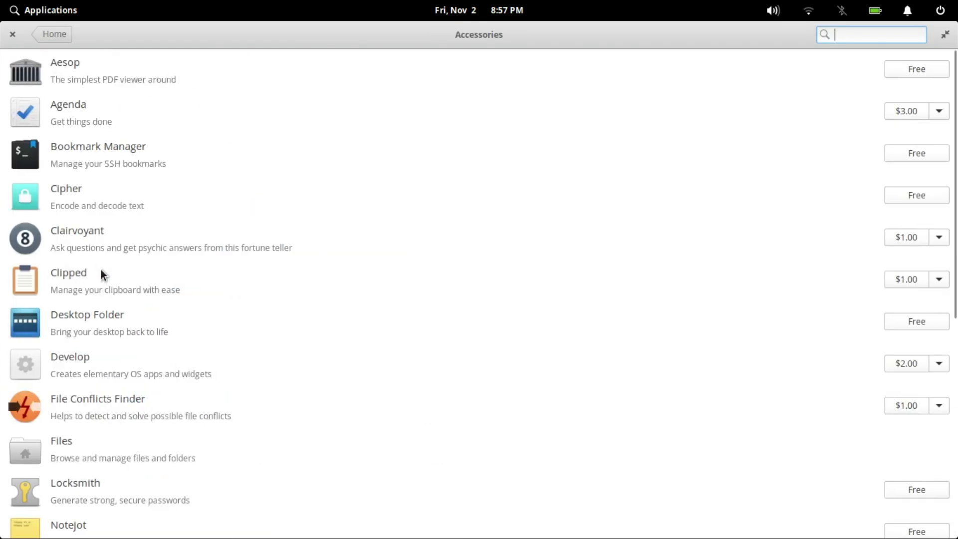
scroll(100, 272, down, 6)
scroll(100, 268, down, 1)
click(101, 268)
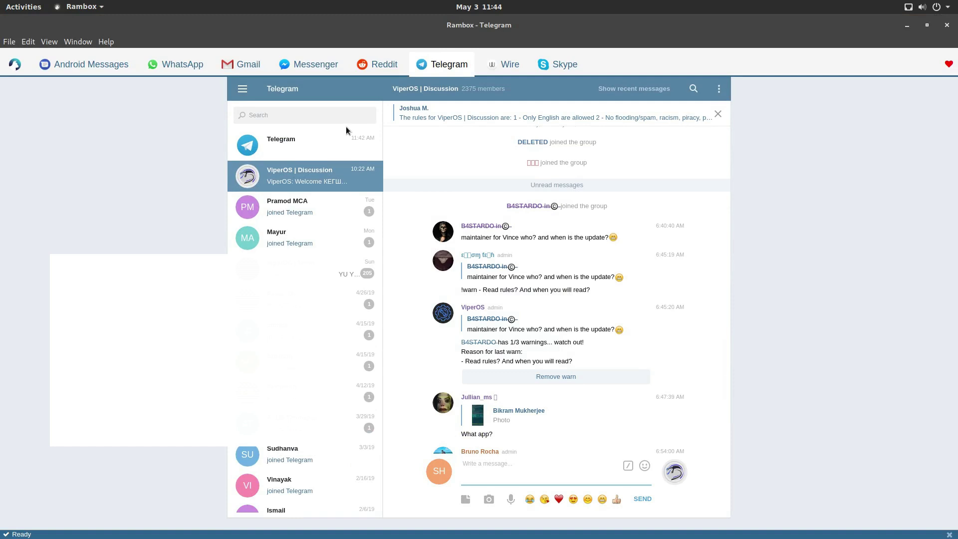
scroll(540, 261, up, 5)
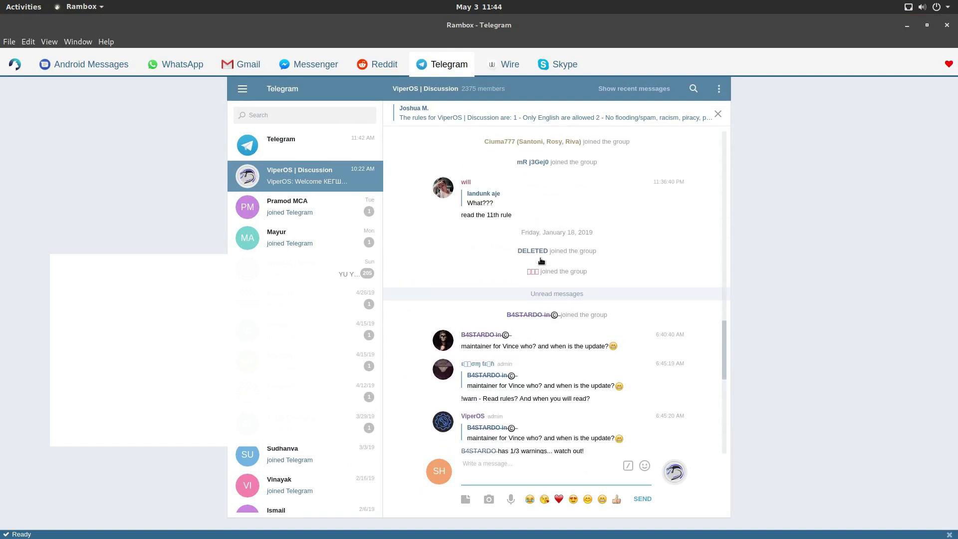
scroll(541, 260, down, 9)
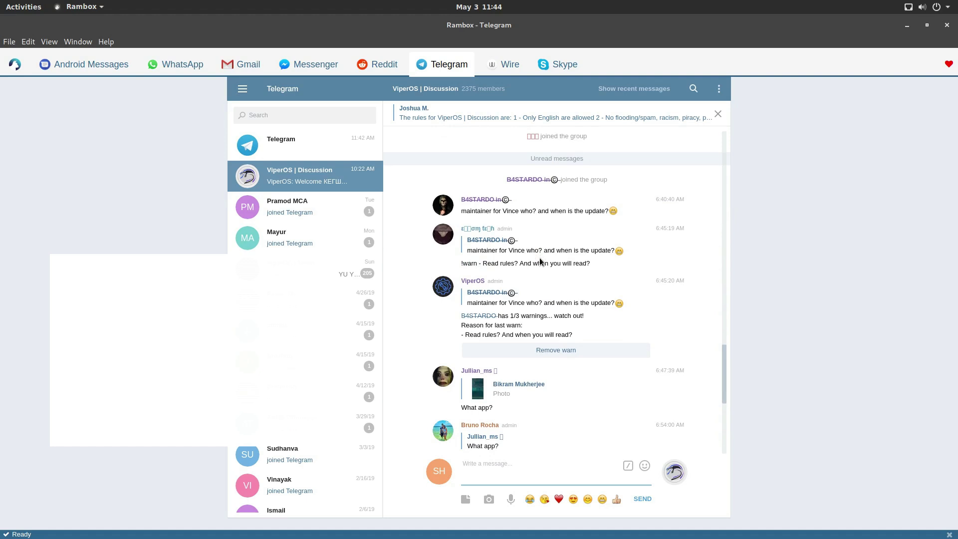
scroll(581, 231, down, 3)
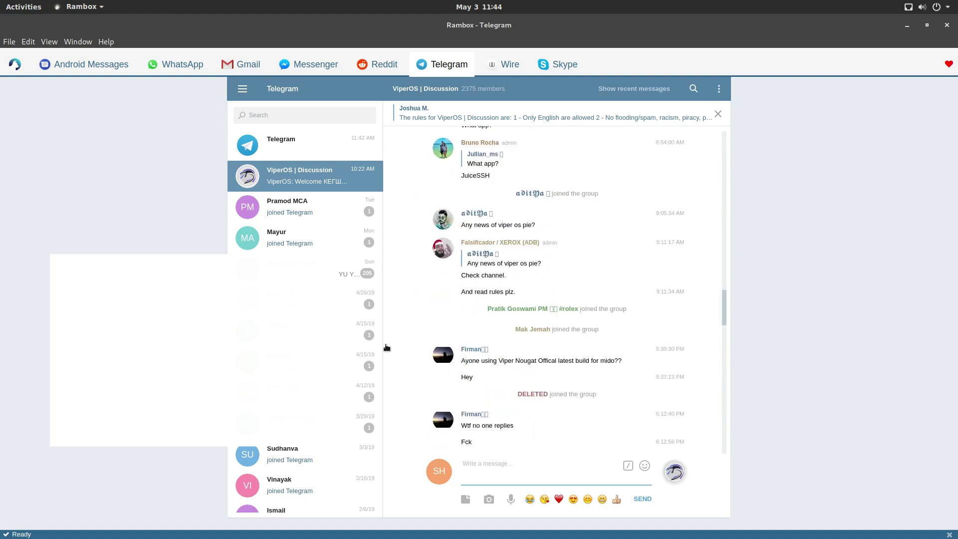
scroll(367, 349, down, 2)
Add WhatsApp as a Rambox service.
scroll(359, 315, up, 3)
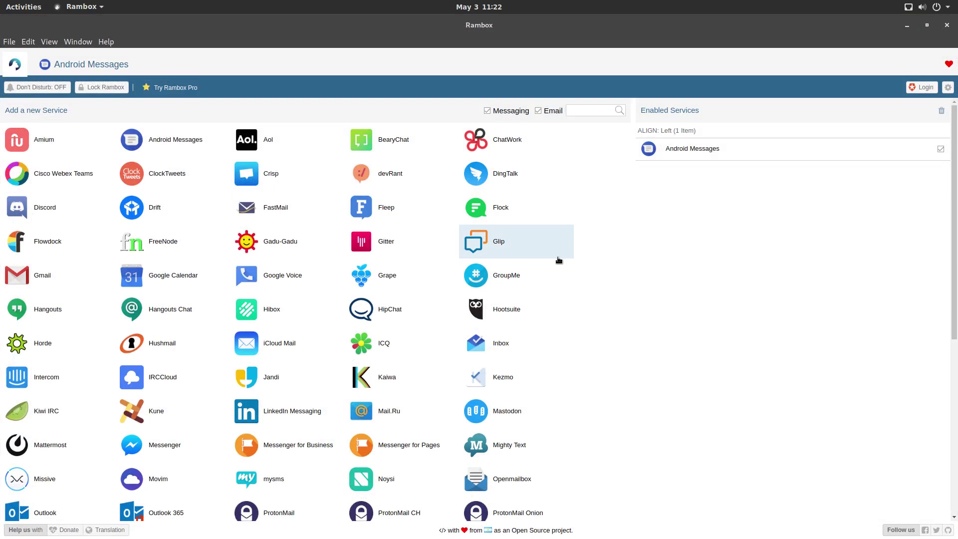
scroll(512, 265, down, 4)
scroll(512, 265, down, 5)
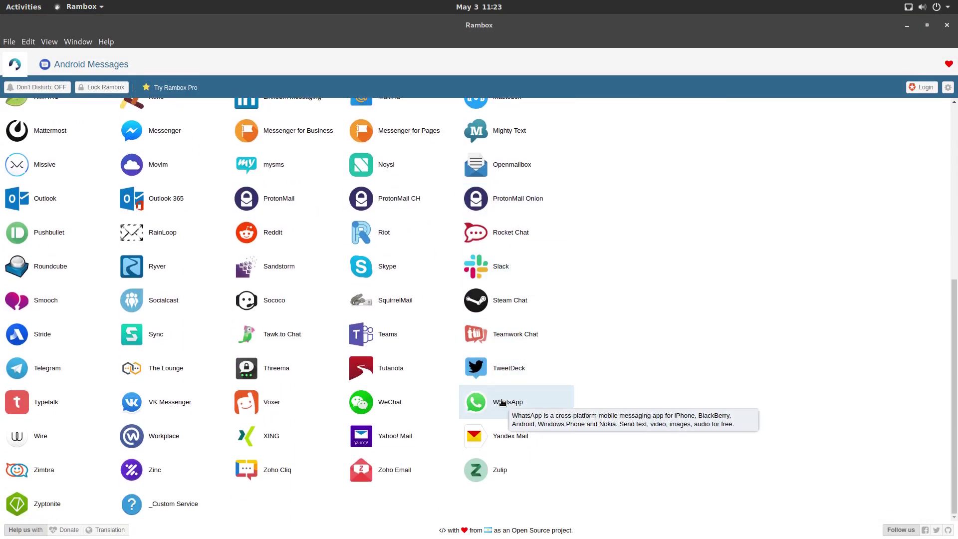
click(502, 403)
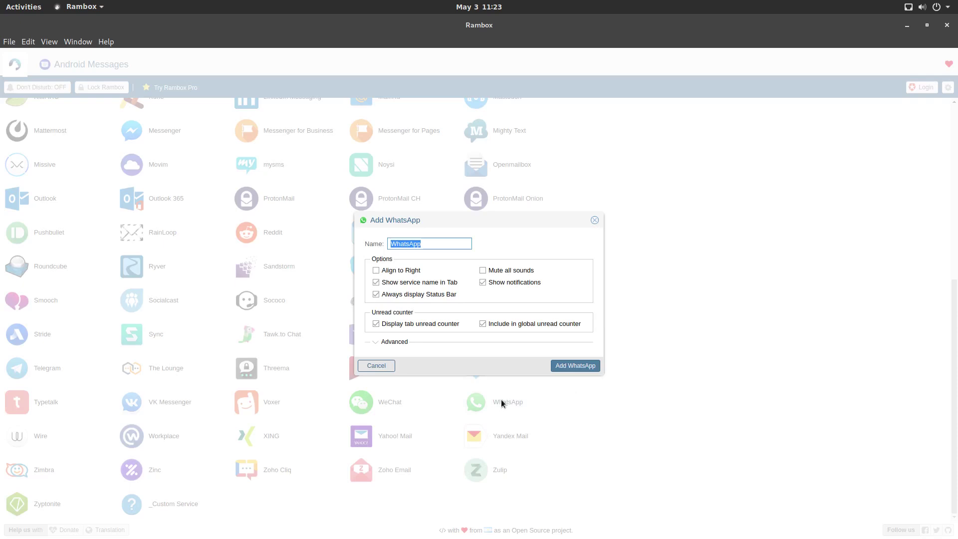
click(568, 365)
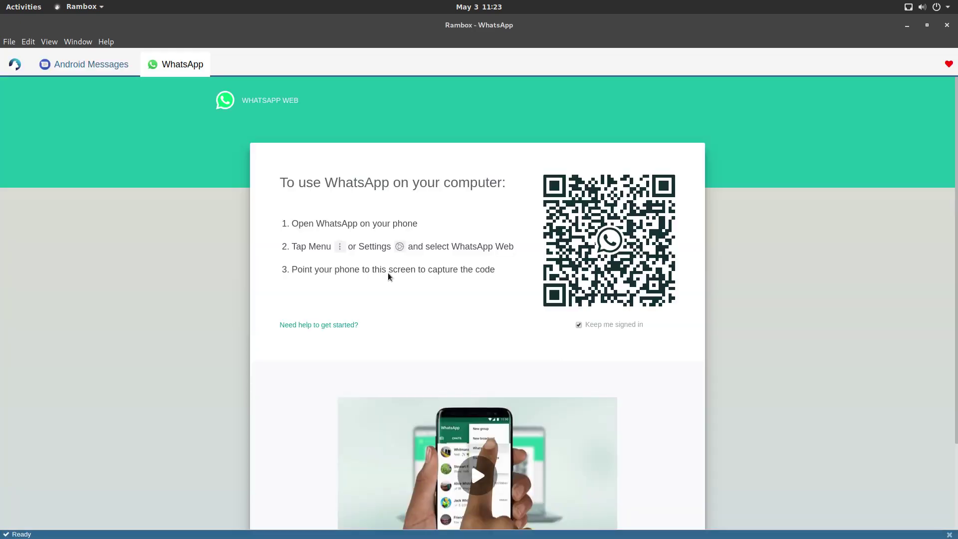
Switch between the Android Messages and WhatsApp tabs, then return to the services list.
scroll(350, 250, down, 3)
scroll(187, 191, up, 4)
click(91, 65)
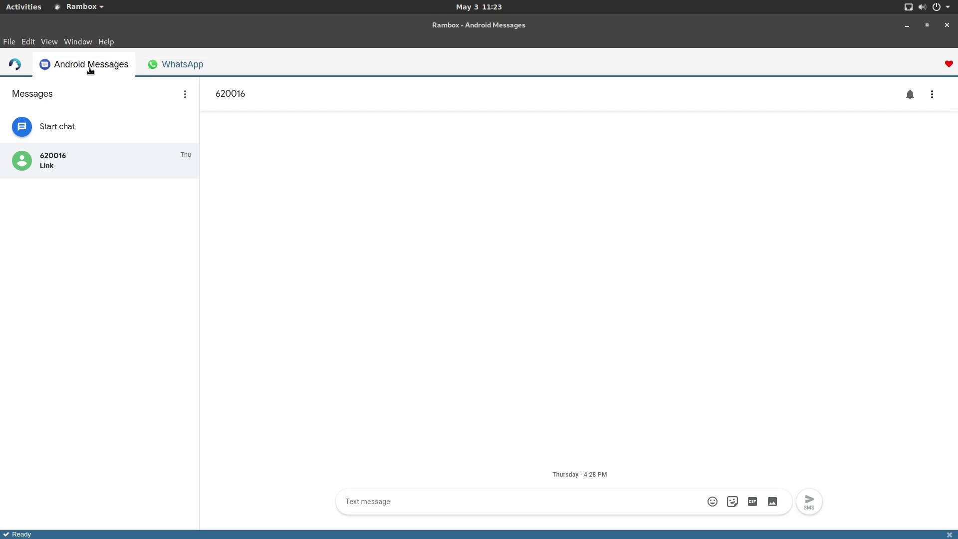
click(182, 63)
click(114, 71)
click(14, 64)
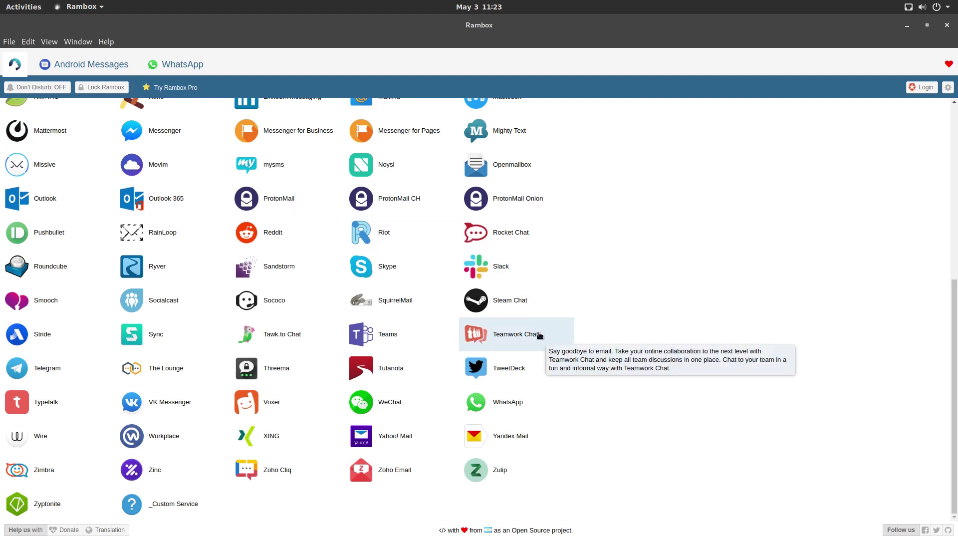
scroll(591, 438, up, 5)
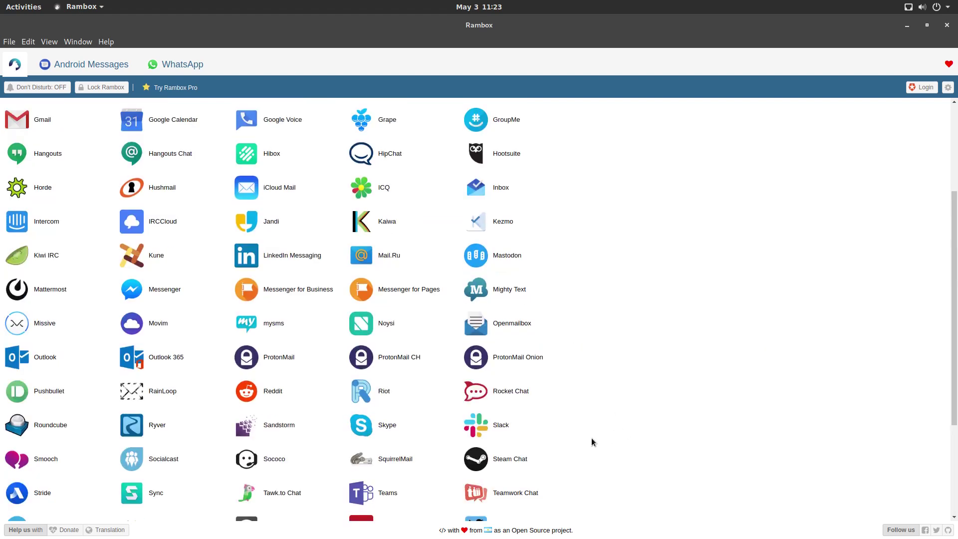
scroll(591, 438, up, 1)
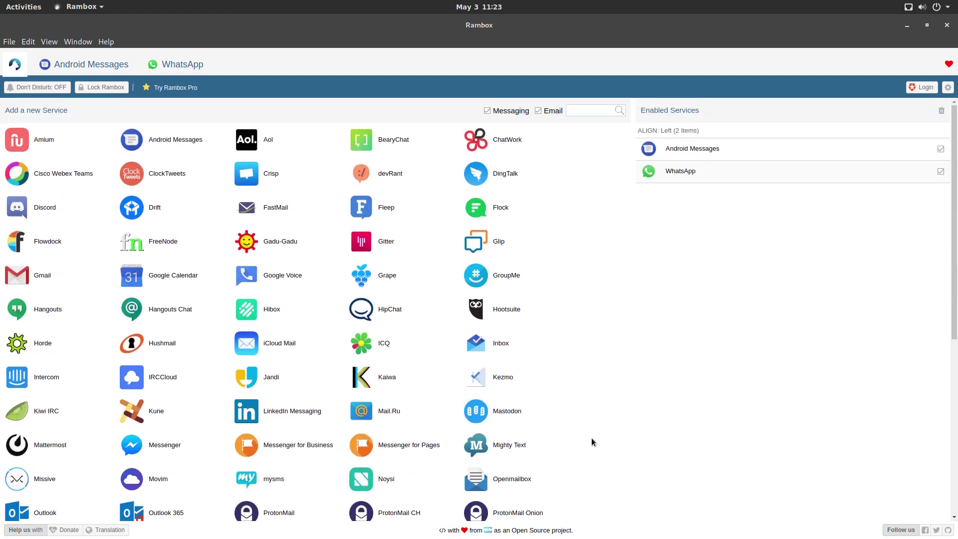
Add Gmail as a Rambox service and return to the services list.
click(22, 276)
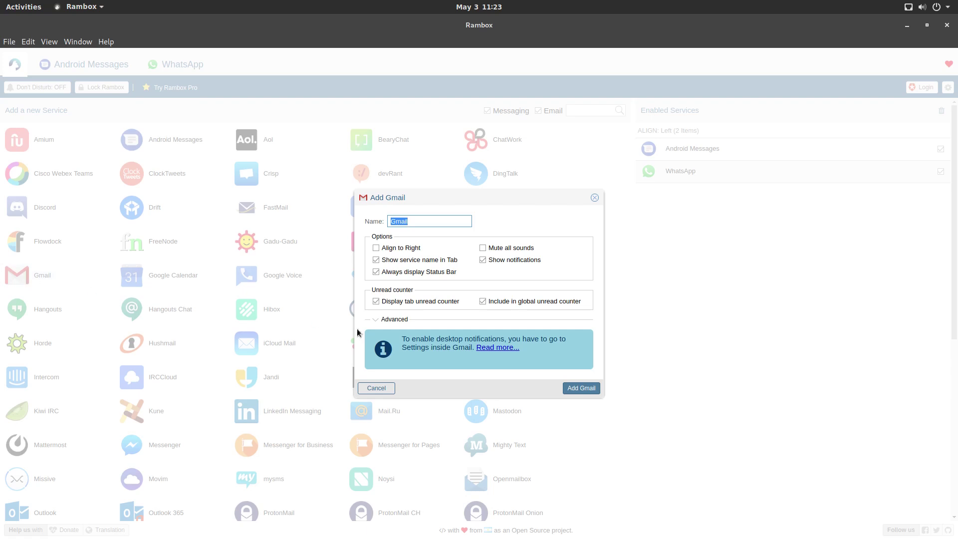
click(570, 388)
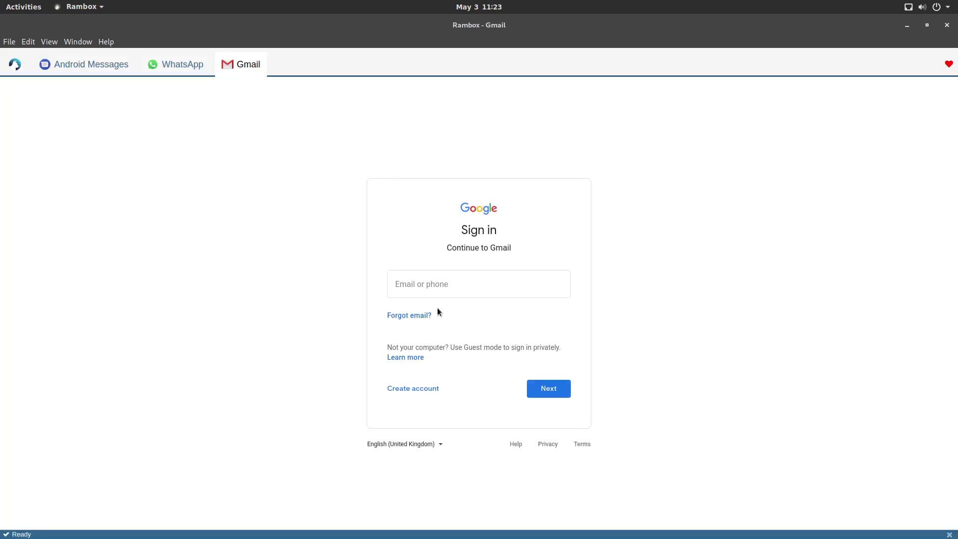
click(22, 73)
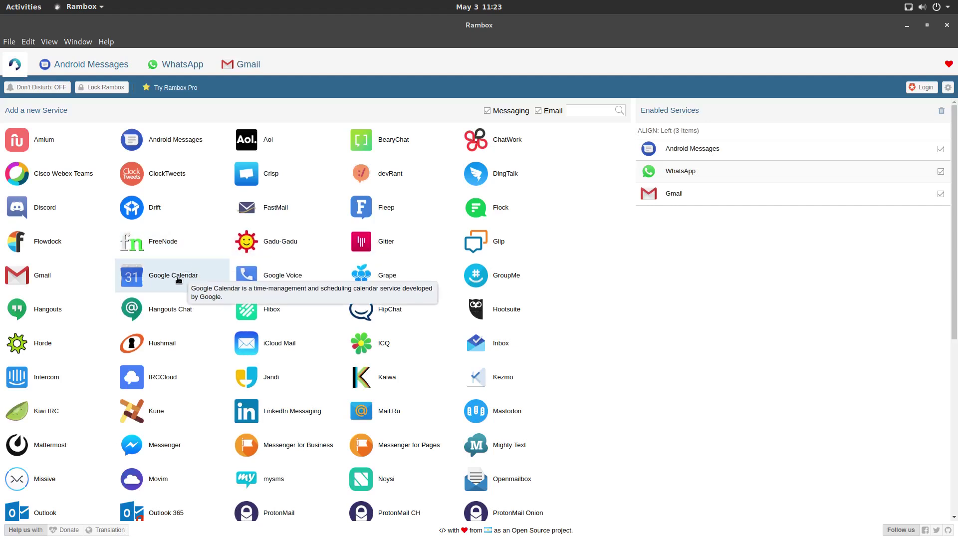
scroll(178, 280, down, 6)
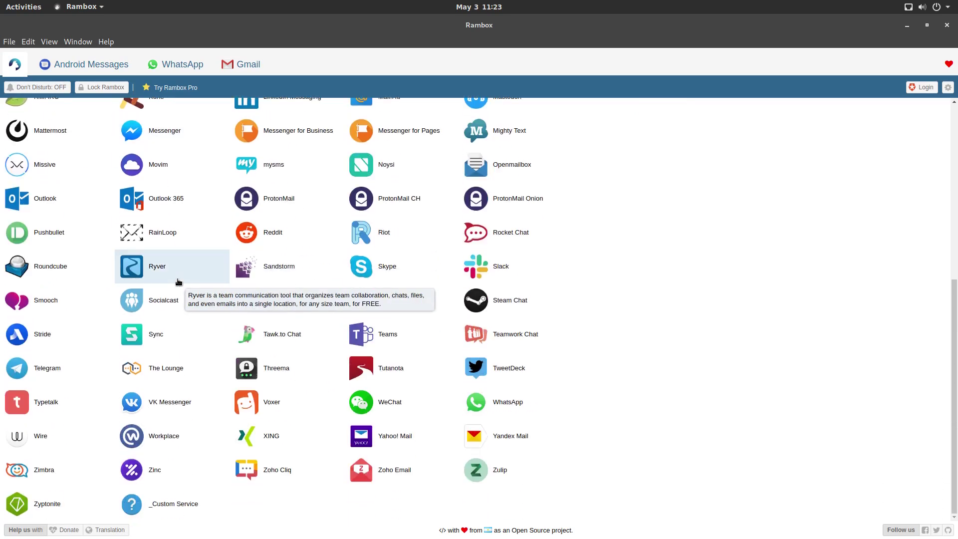
Cancel the Slack dialog, then add Messenger as a service.
click(499, 266)
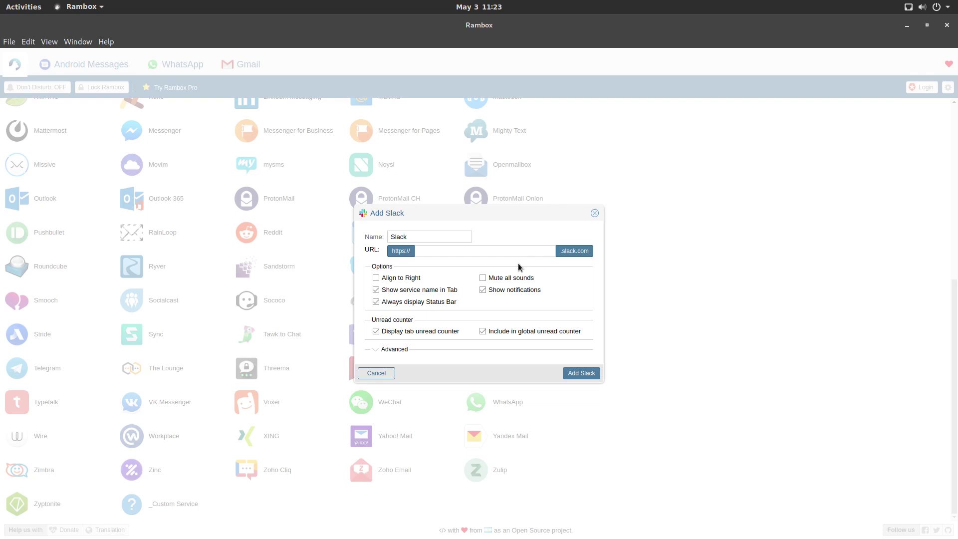
click(582, 372)
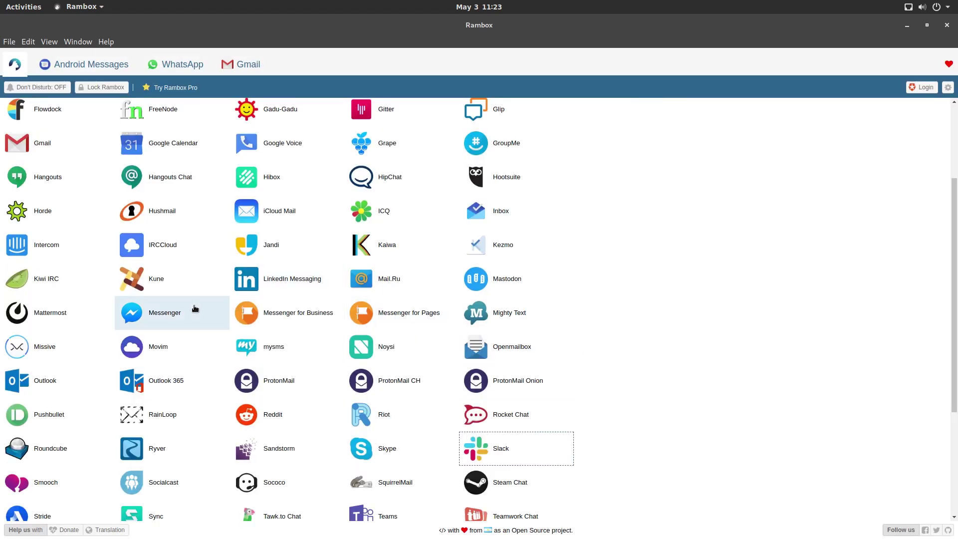
click(177, 312)
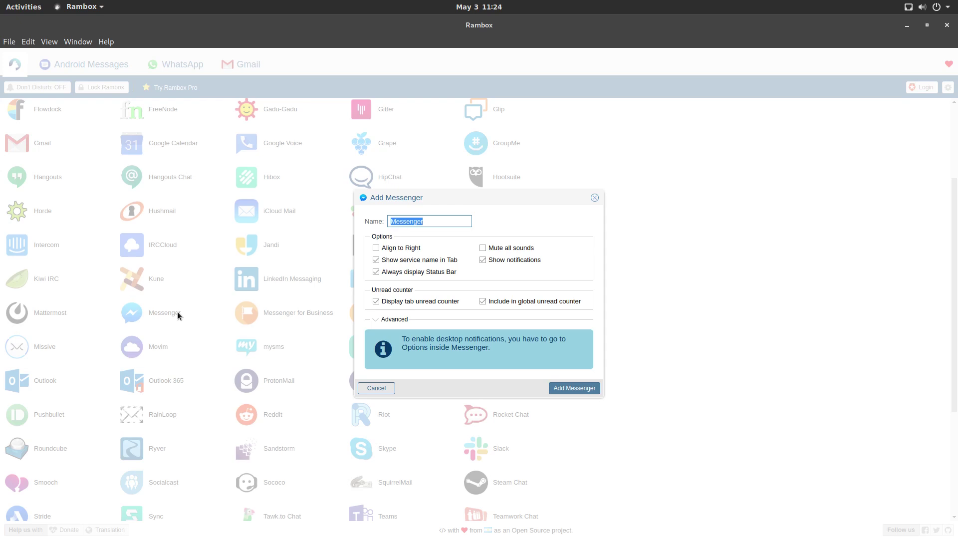
click(569, 388)
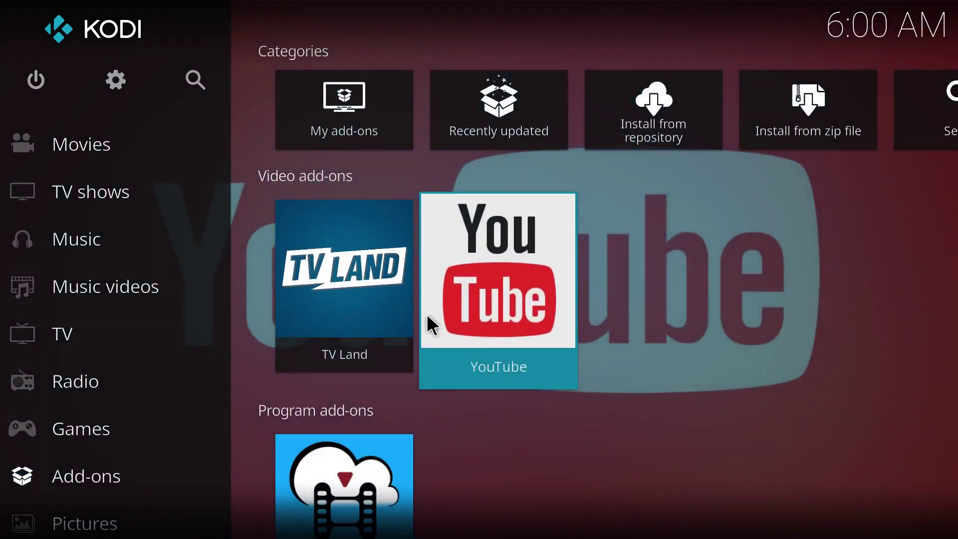
click(492, 309)
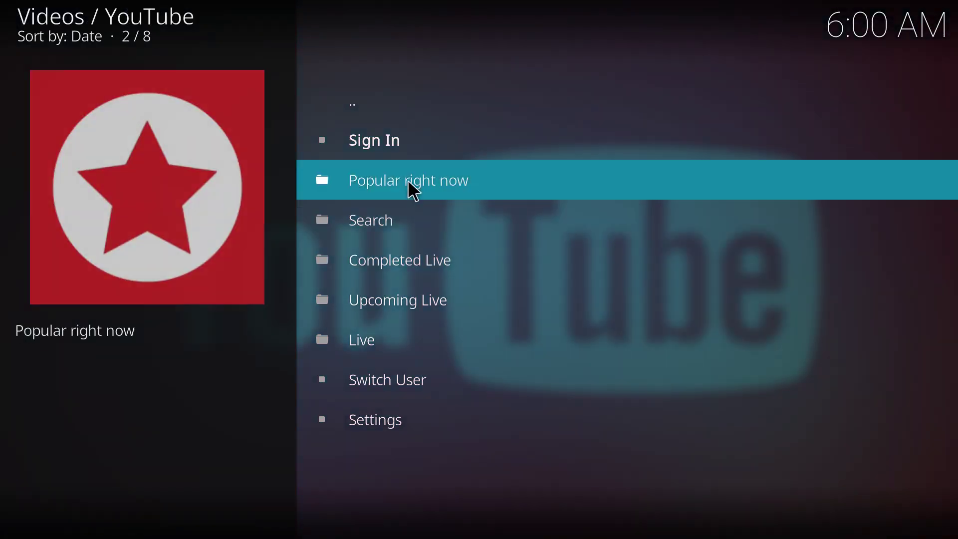
click(407, 181)
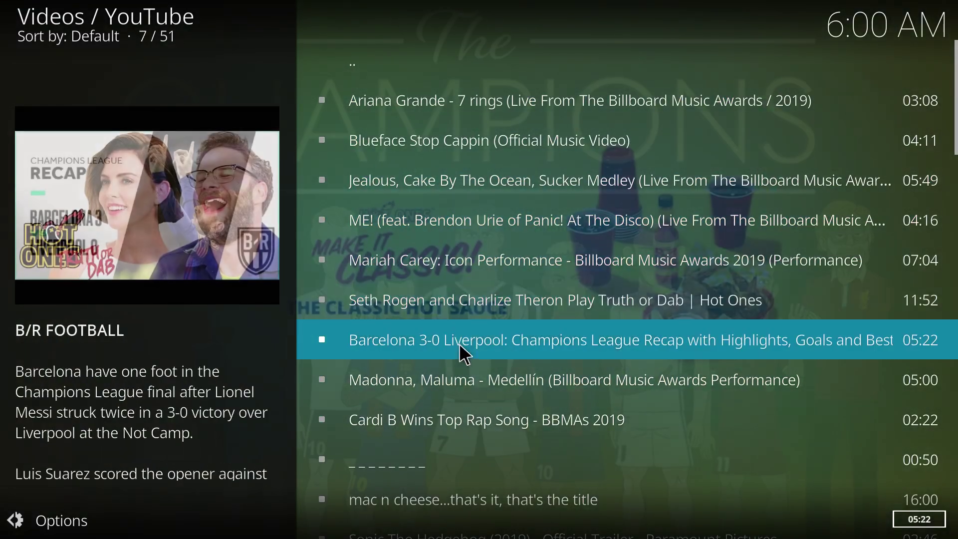
click(459, 342)
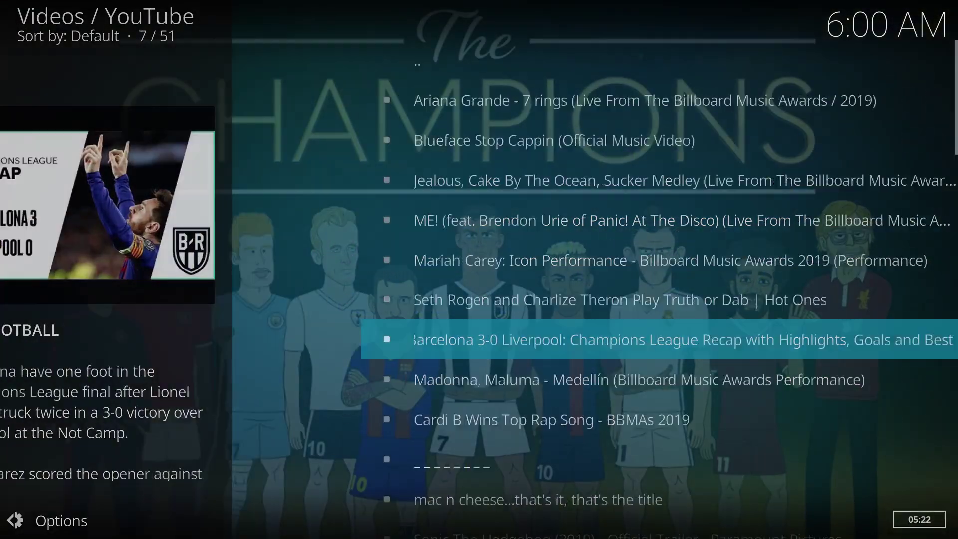
key(Escape)
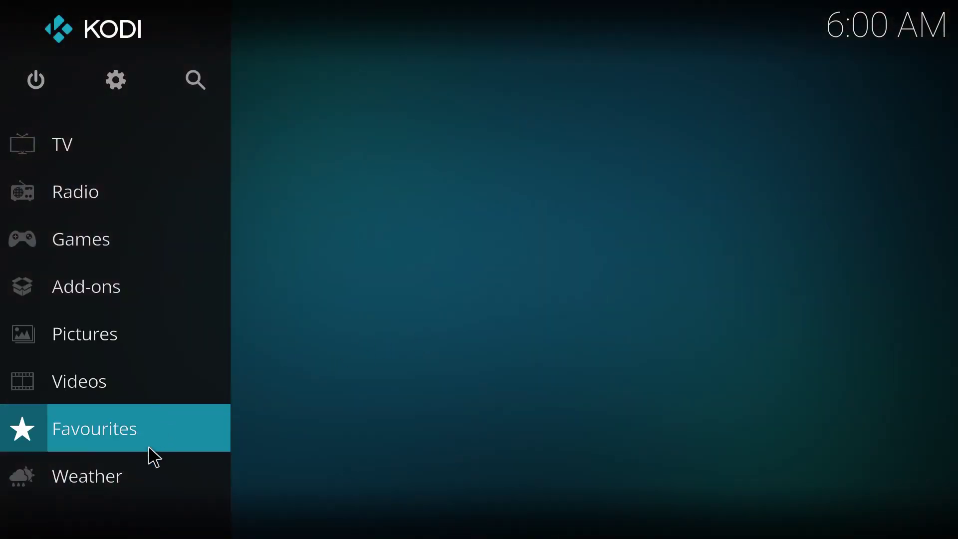
mouse_move(144, 284)
click(482, 283)
click(465, 344)
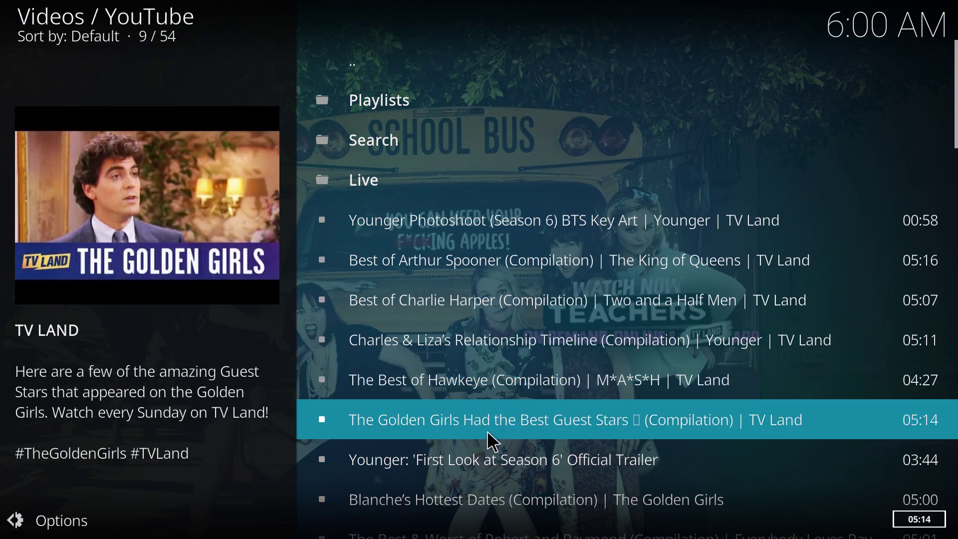
key(Escape)
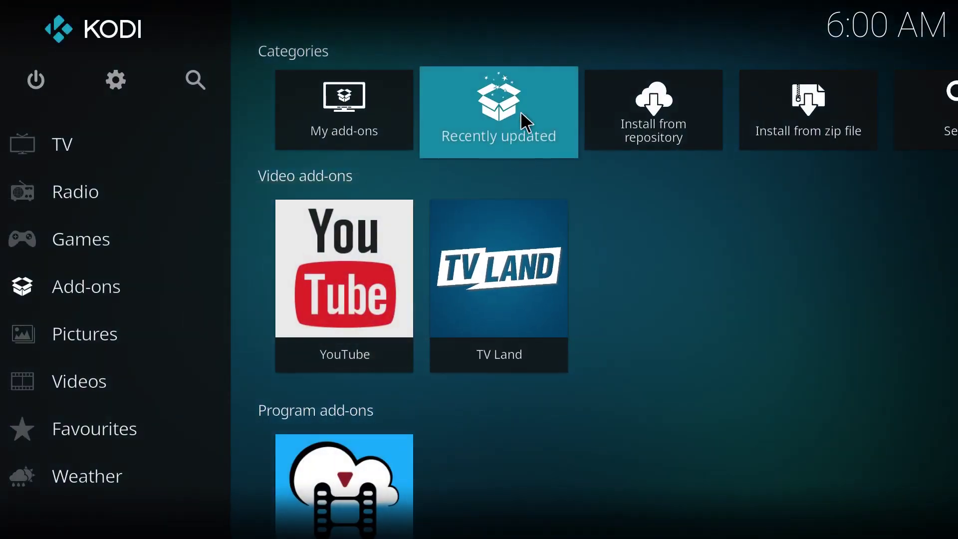
Open the repository's Music add-ons category and back out of it.
click(639, 125)
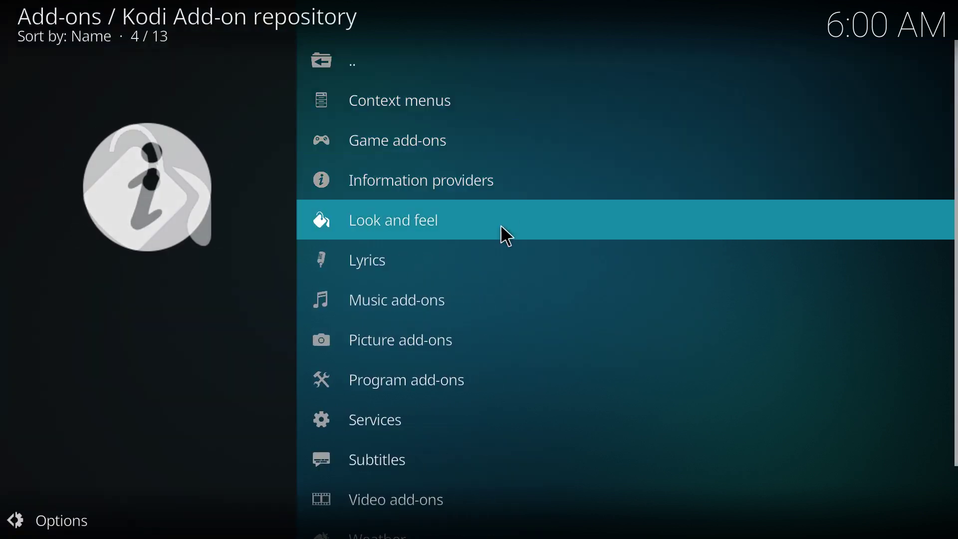
click(501, 302)
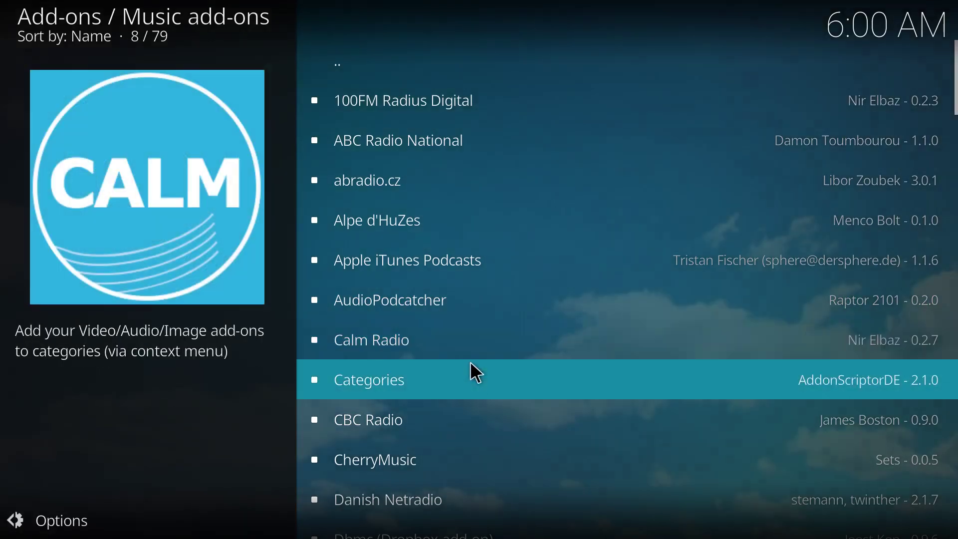
scroll(456, 351, down, 15)
key(Escape)
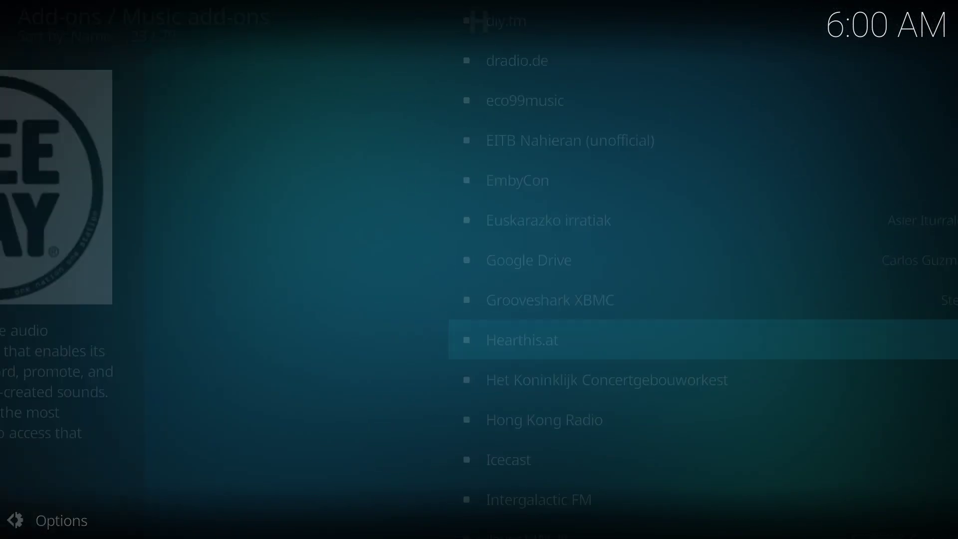
Open the Video add-ons category and scroll through its 331 add-ons.
click(624, 100)
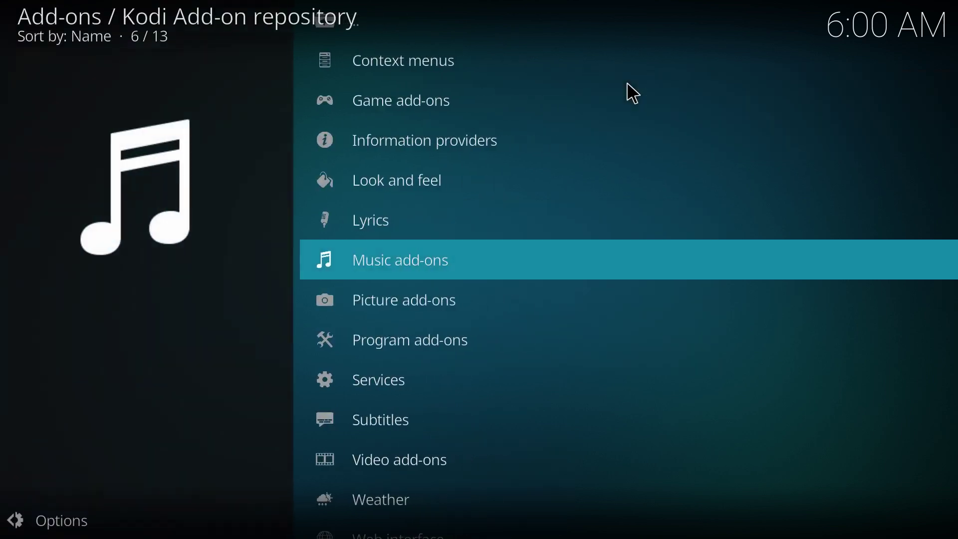
scroll(554, 186, down, 7)
click(475, 374)
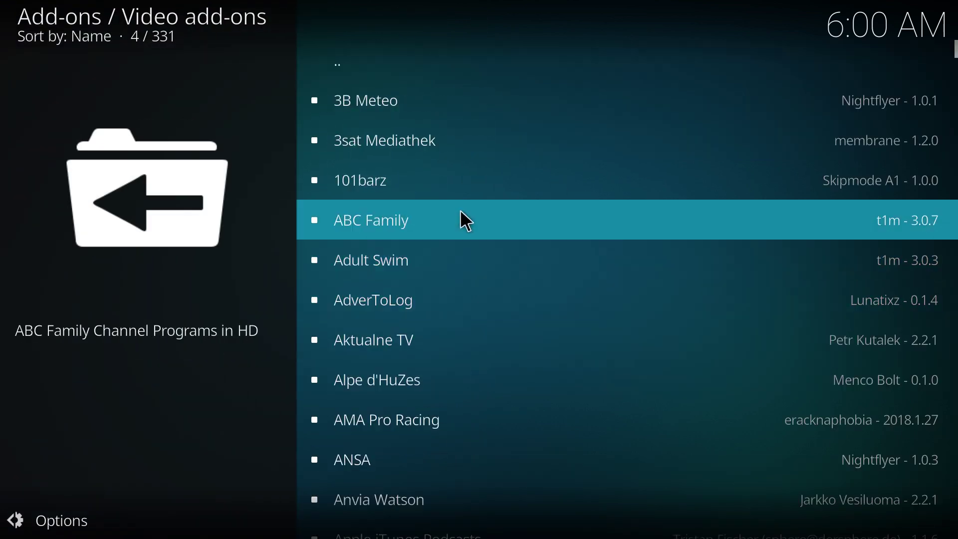
scroll(457, 277, down, 14)
scroll(452, 273, down, 20)
scroll(451, 276, down, 20)
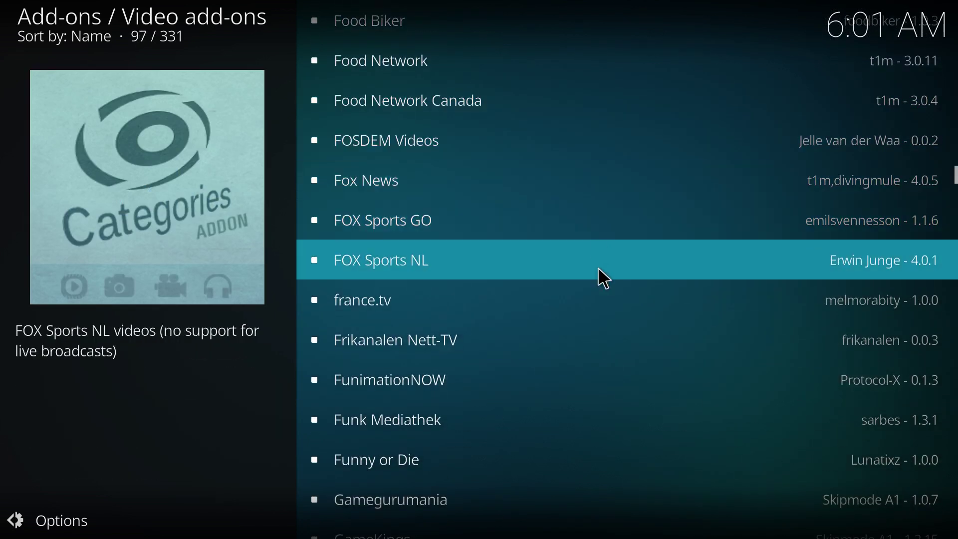
scroll(596, 267, down, 20)
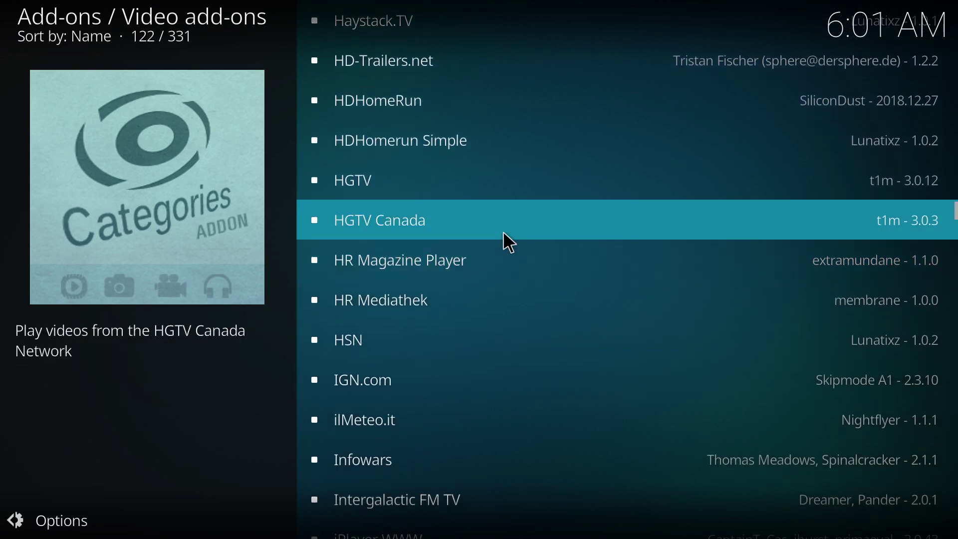
scroll(513, 300, down, 5)
scroll(513, 300, down, 6)
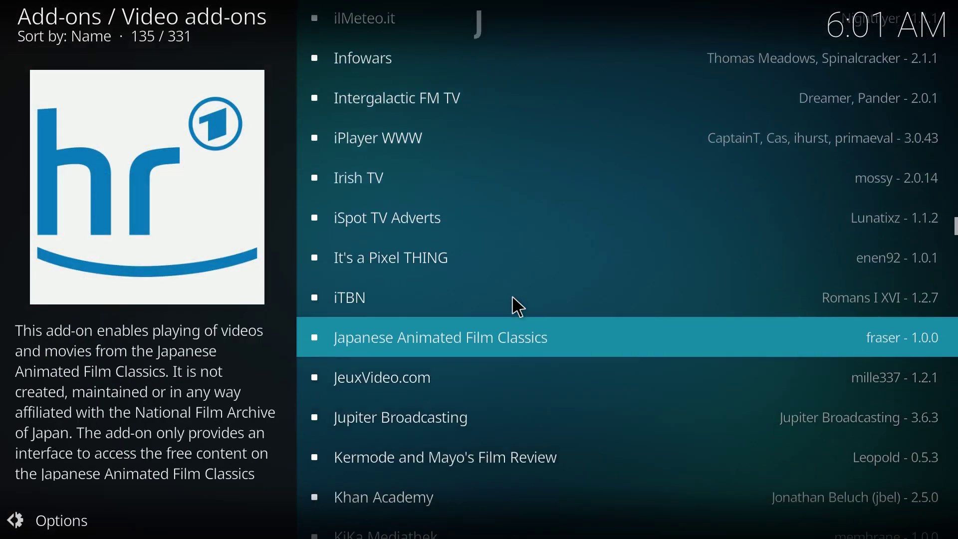
scroll(506, 317, down, 3)
scroll(506, 313, down, 15)
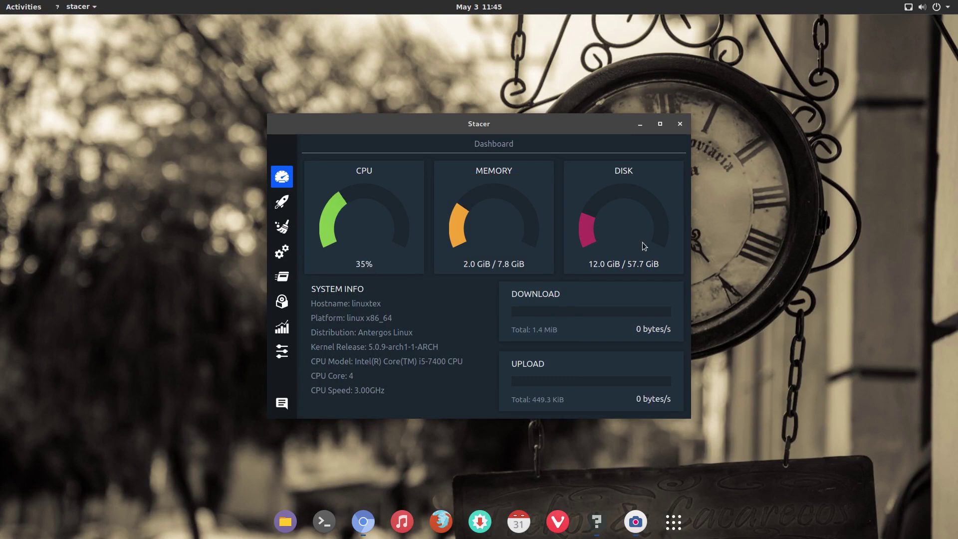
Enable rambox at startup and run a System Cleaner scan, authorising it with the password.
click(268, 205)
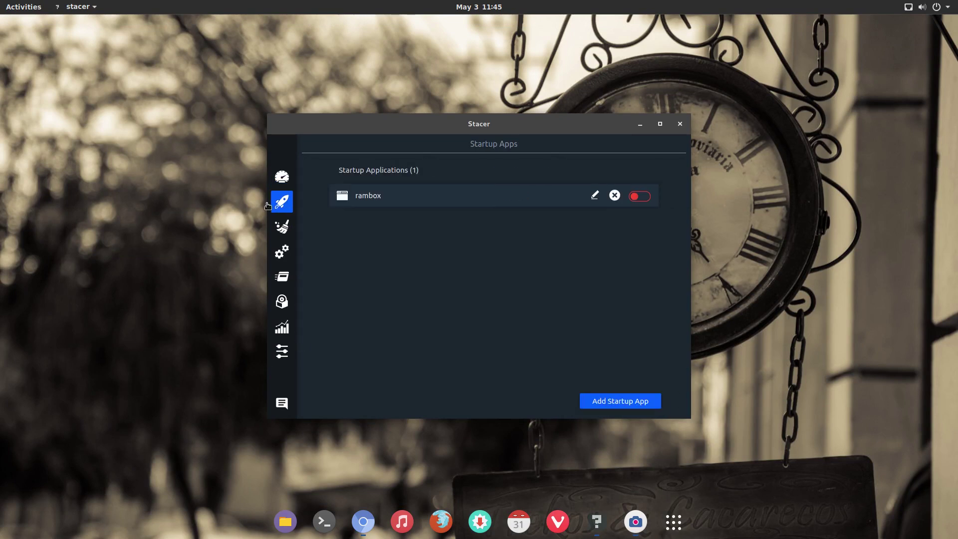
click(642, 197)
click(283, 229)
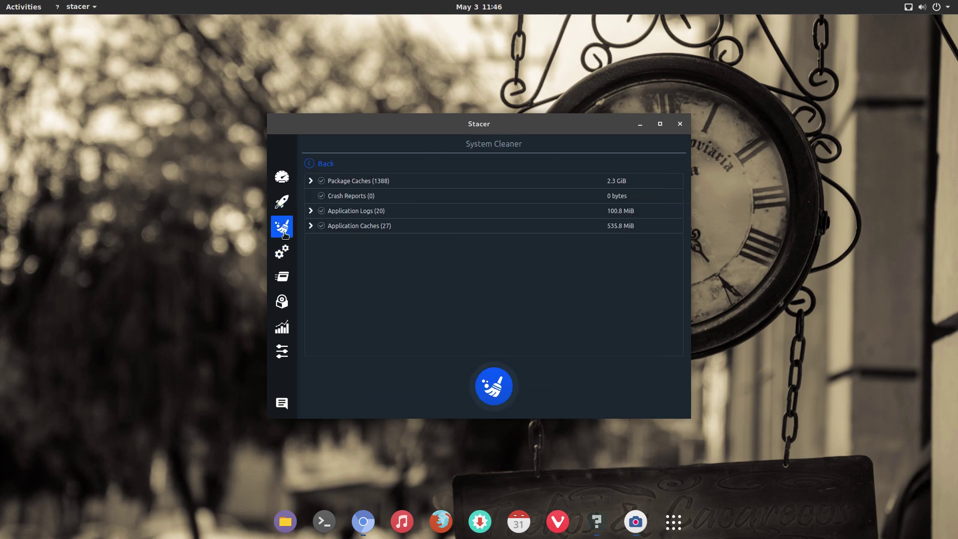
click(323, 166)
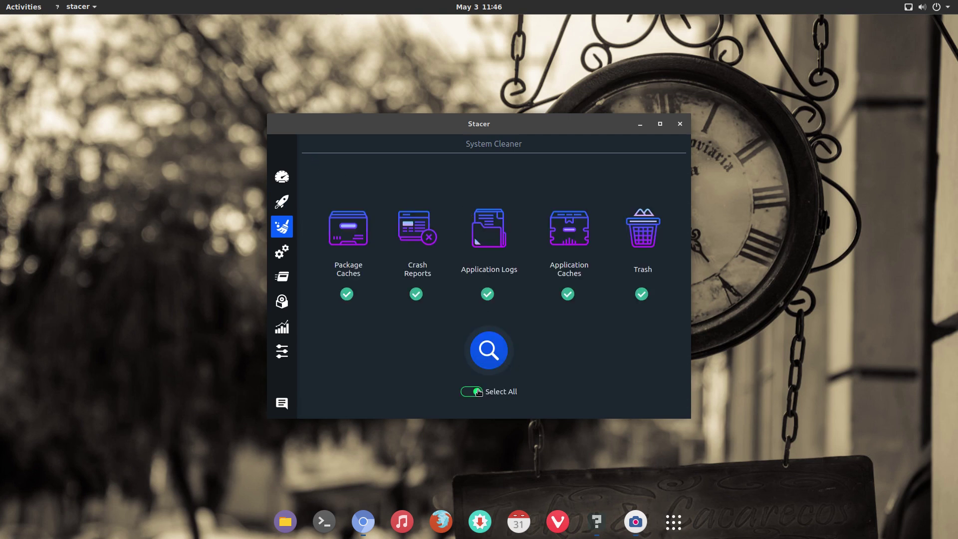
click(496, 354)
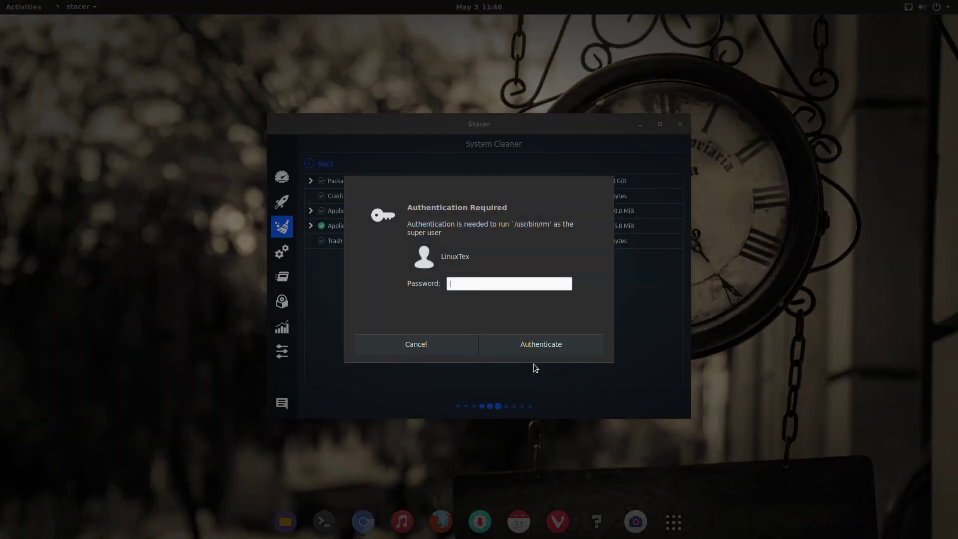
text(l)
key(Return)
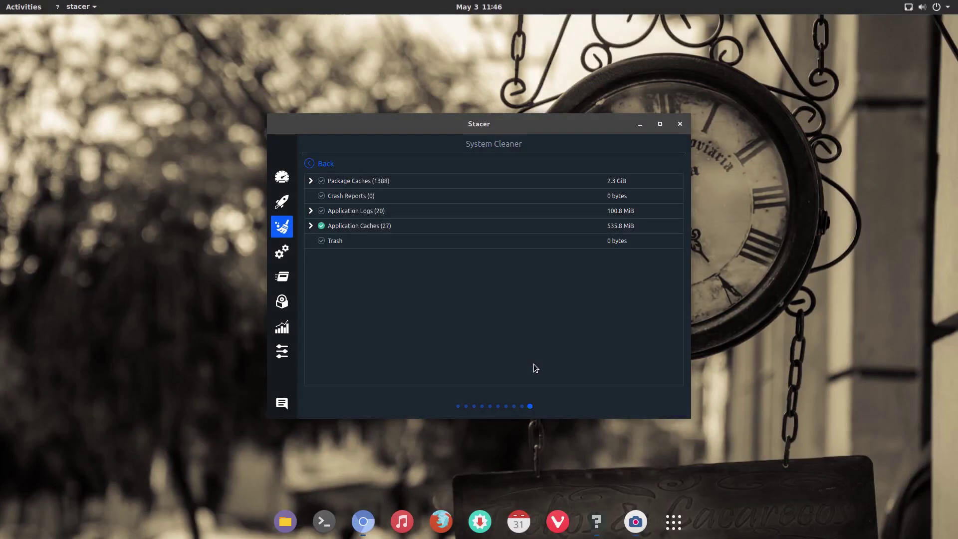
Browse the system Services and running Processes lists.
click(282, 251)
scroll(453, 253, down, 5)
scroll(453, 253, down, 15)
click(282, 277)
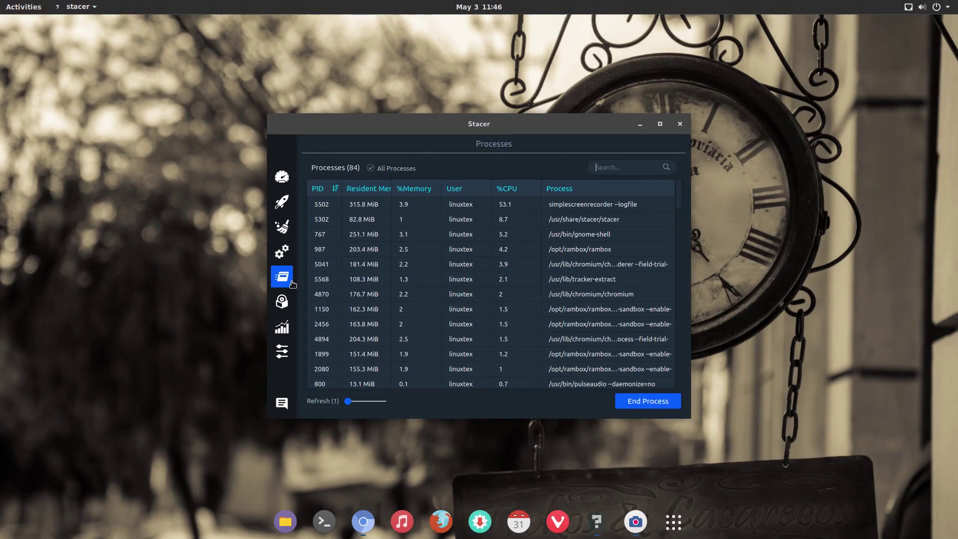
scroll(456, 263, down, 15)
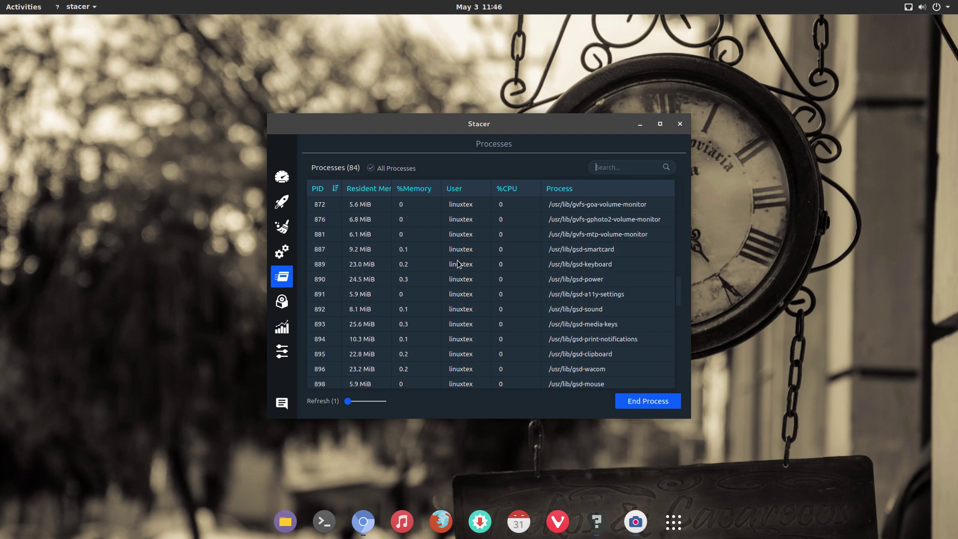
View the Uninstaller and Resources graphs, briefly maximising the window, then open Settings.
click(292, 306)
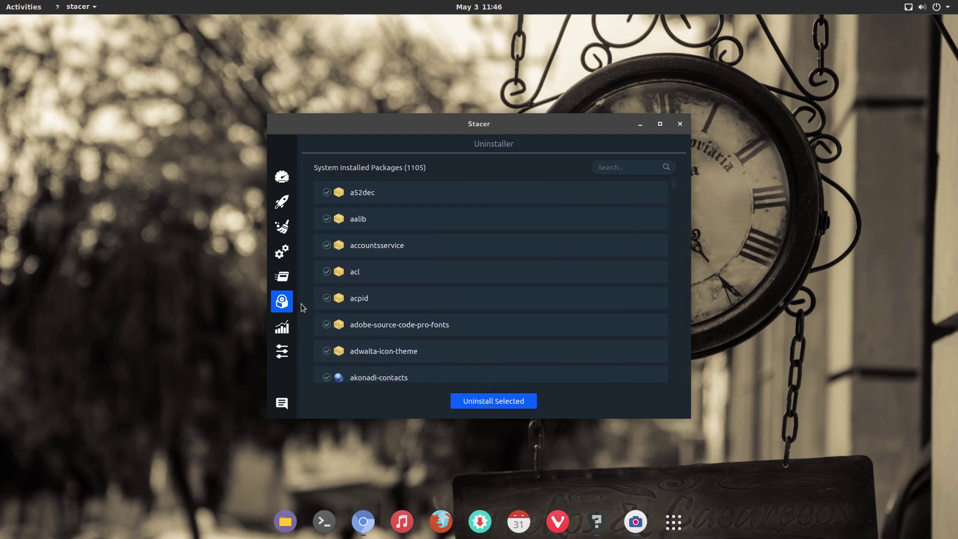
scroll(345, 300, down, 10)
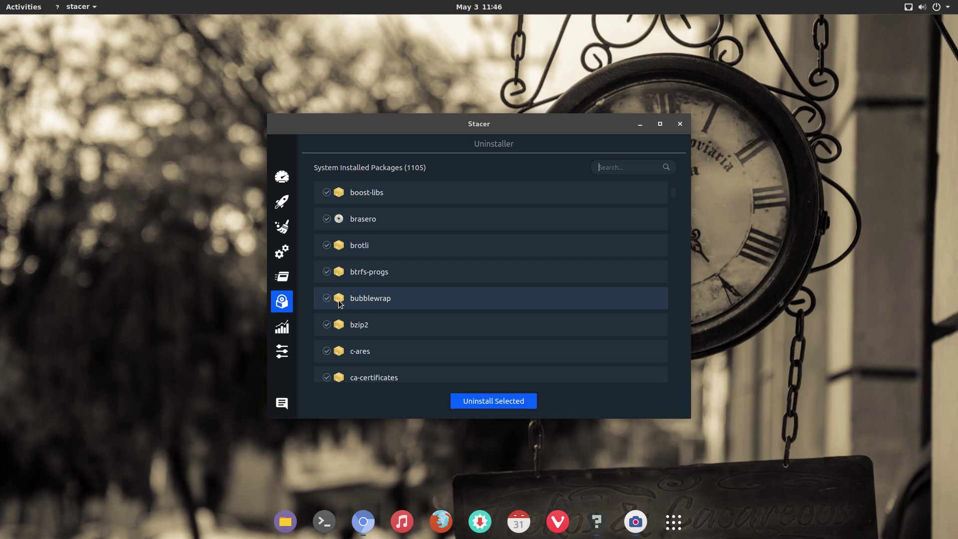
scroll(348, 310, up, 3)
click(297, 331)
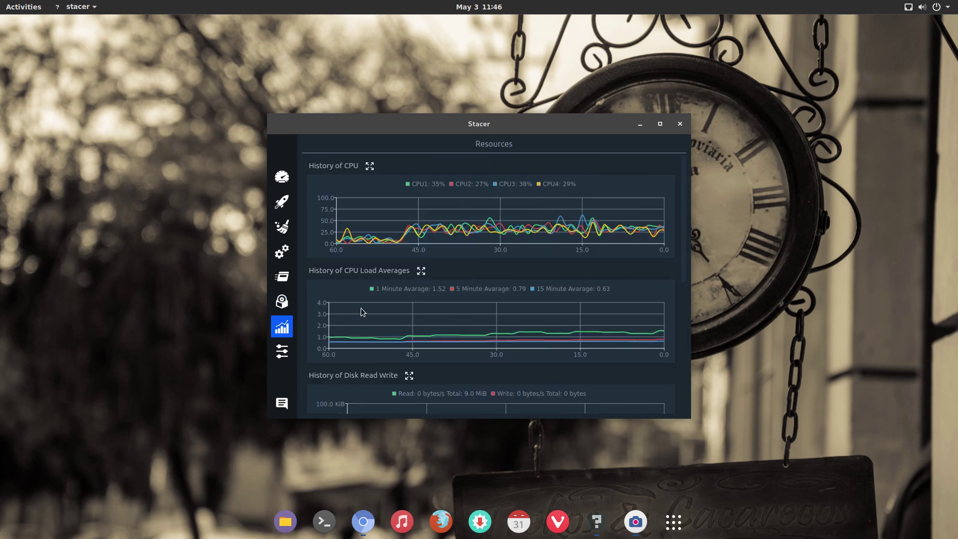
scroll(508, 304, down, 5)
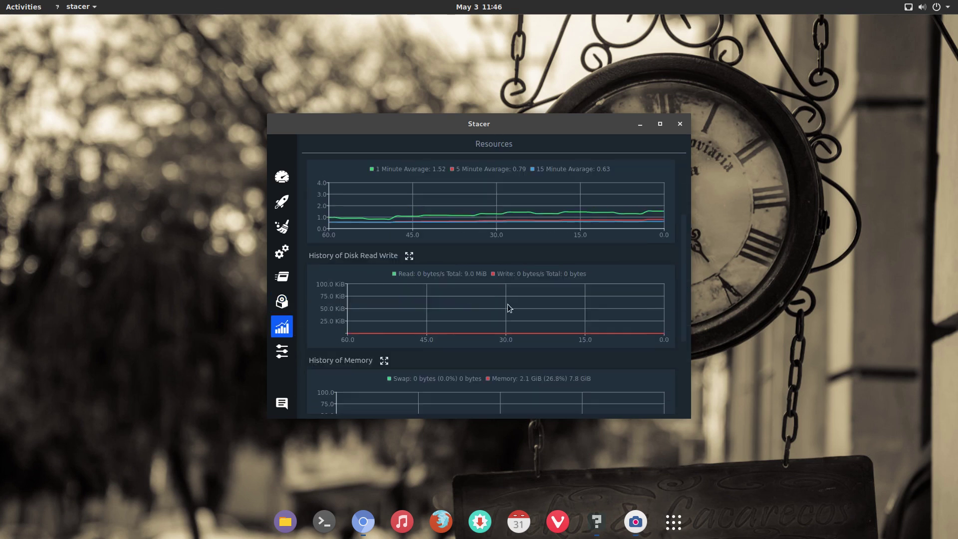
click(659, 126)
scroll(556, 364, up, 1)
scroll(555, 364, down, 1)
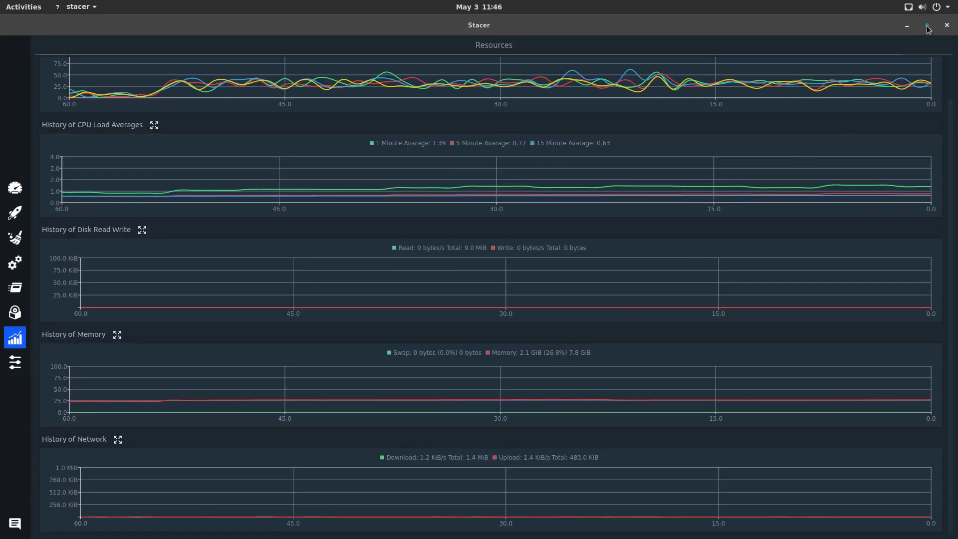
click(926, 26)
click(282, 352)
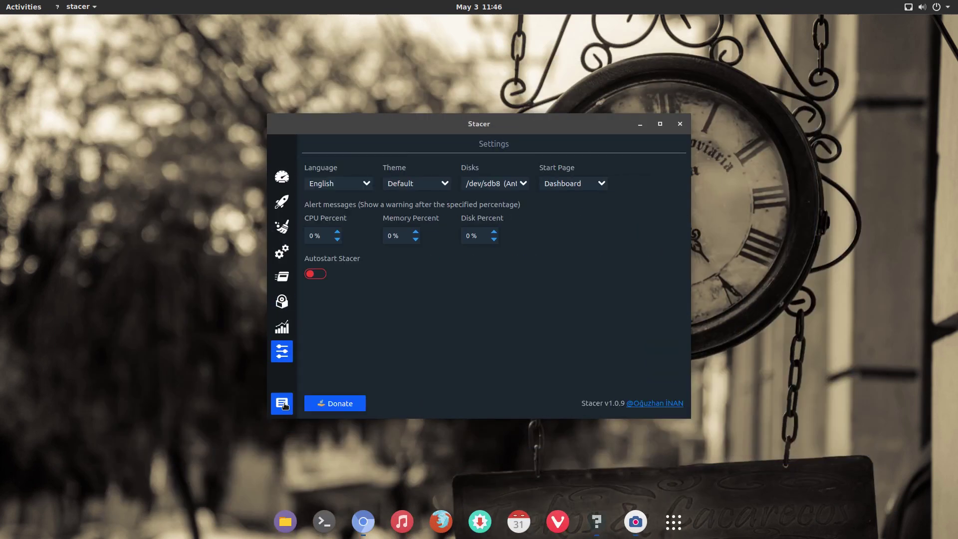
Quit Stacer and open White Fang full-screen in Calibre's e-book viewer.
click(679, 124)
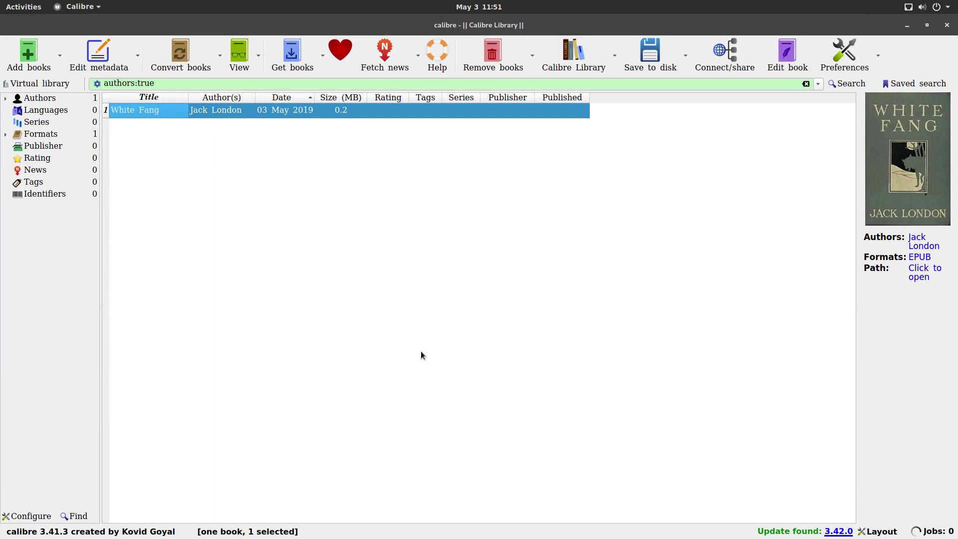
double_click(223, 109)
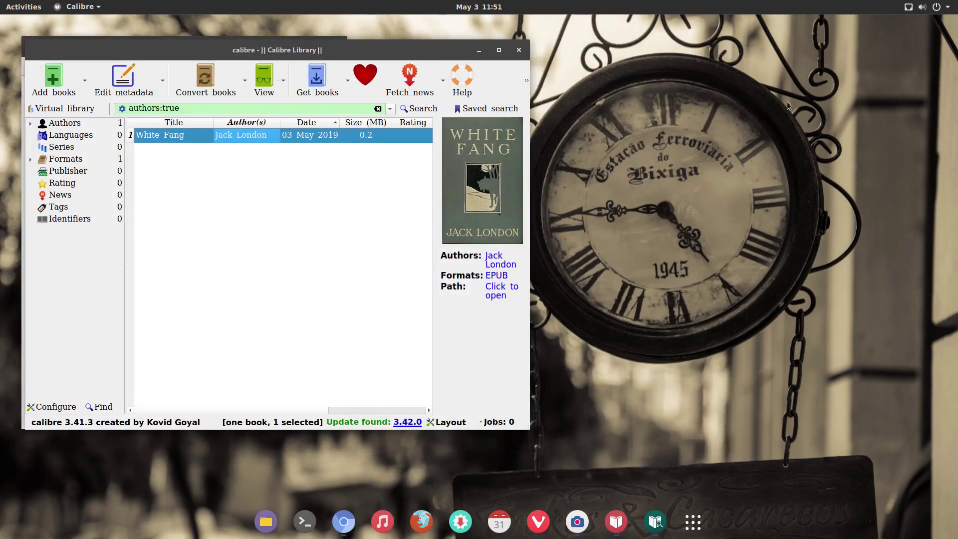
key(v)
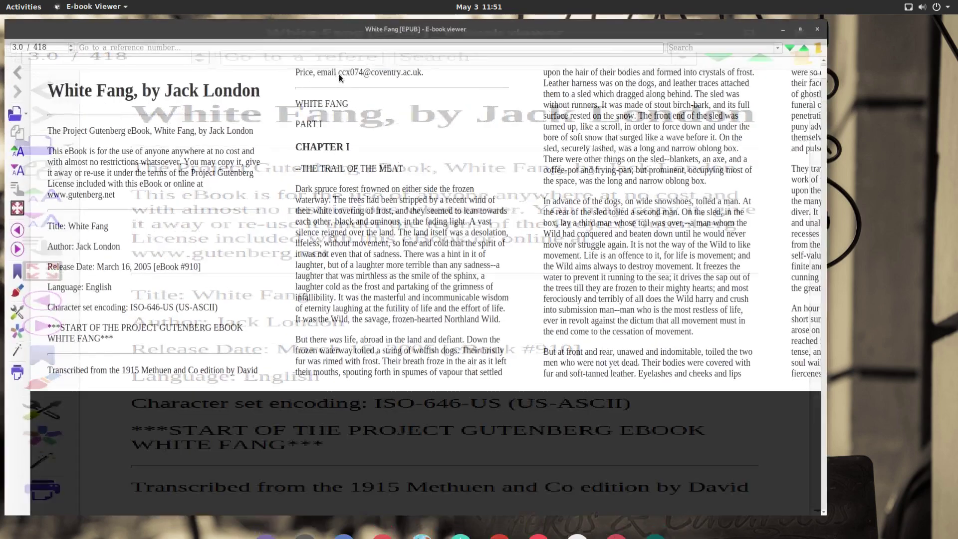
scroll(351, 306, down, 20)
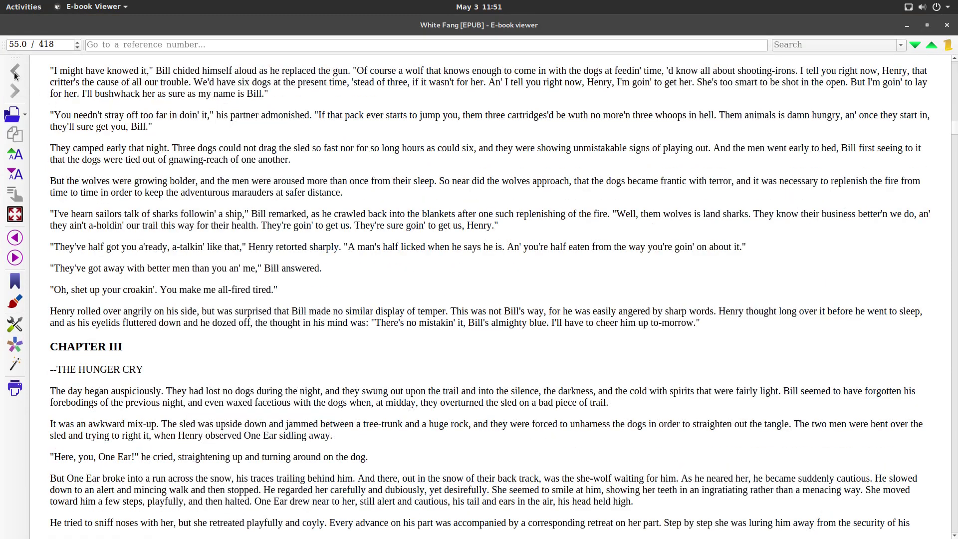
scroll(233, 227, down, 10)
scroll(233, 228, down, 4)
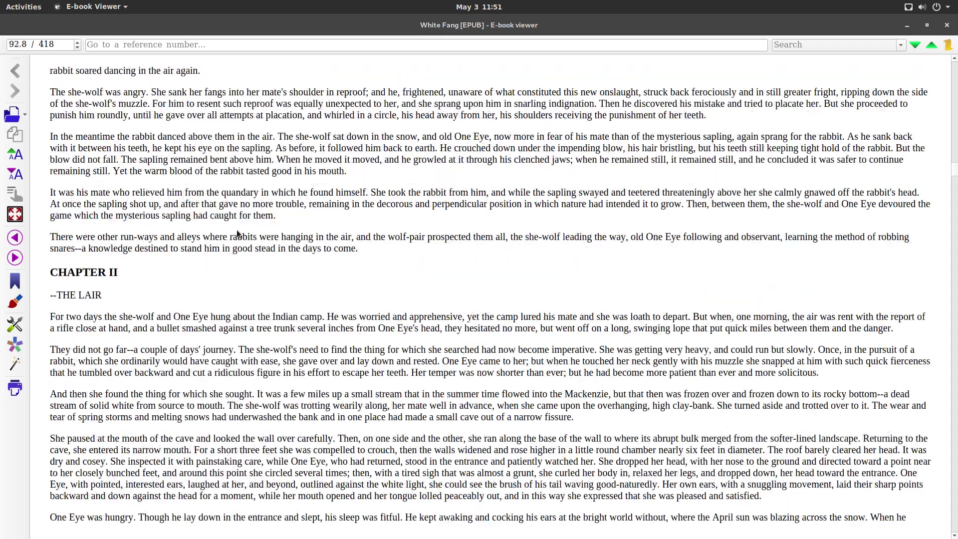
scroll(538, 212, up, 7)
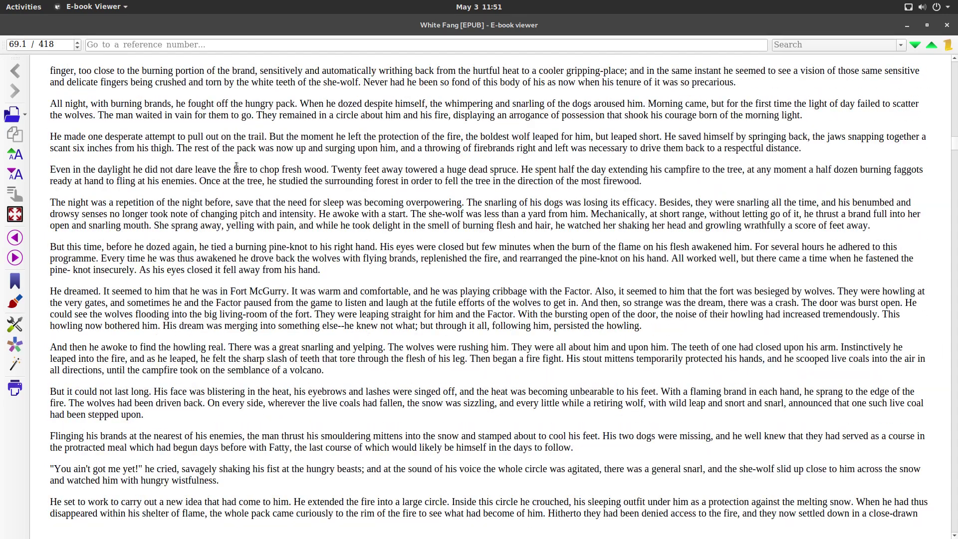
Enlarge the book text three steps, shrink it two, then move the restored viewer window.
click(15, 154)
click(15, 156)
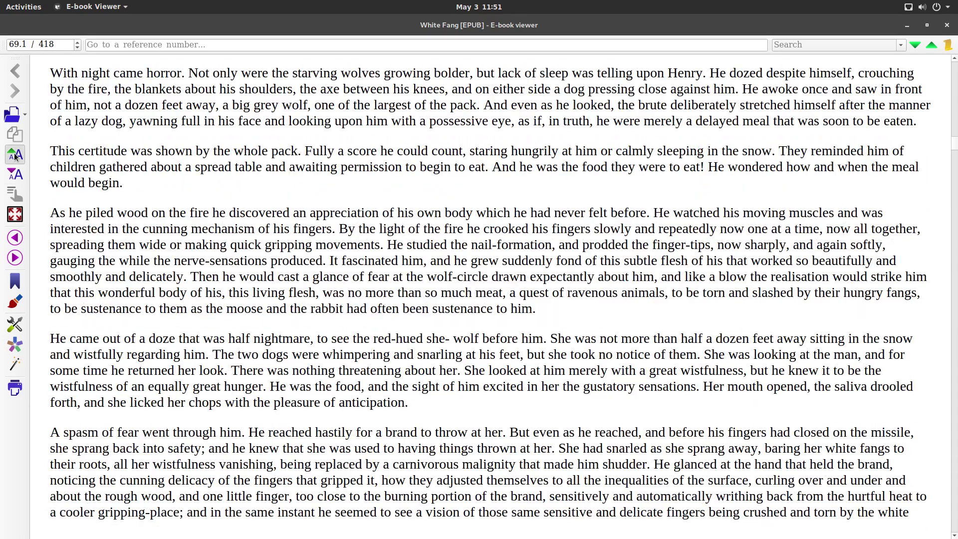
click(15, 156)
click(15, 179)
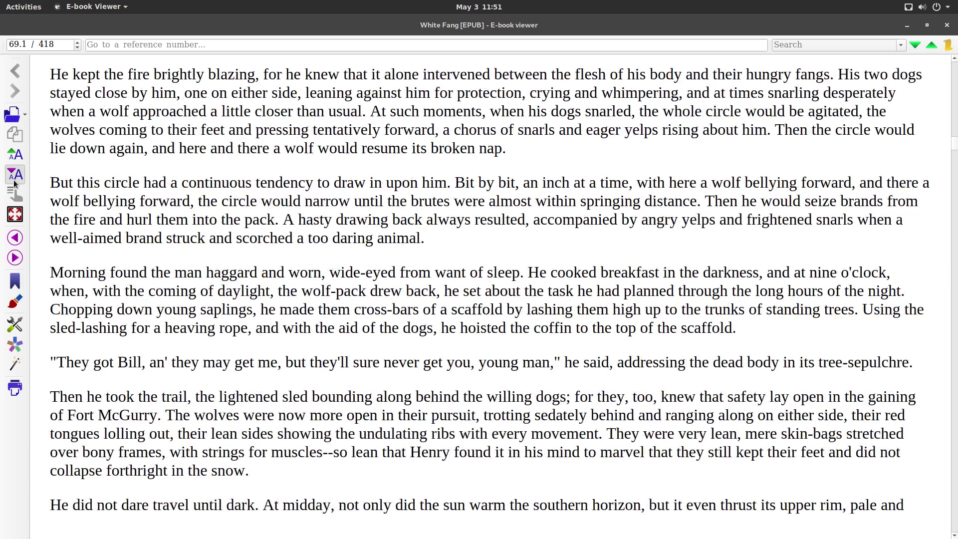
click(14, 182)
click(15, 181)
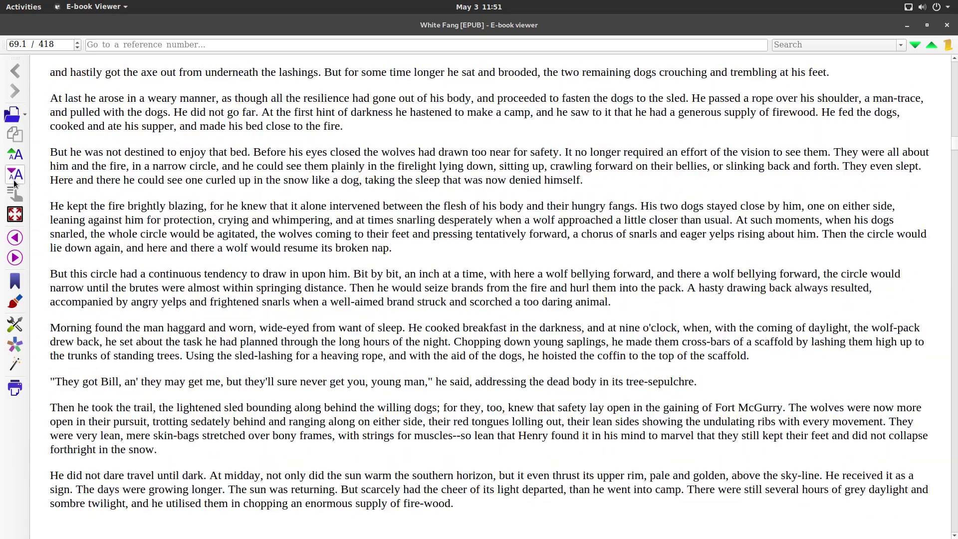
click(928, 26)
drag(257, 47, 365, 76)
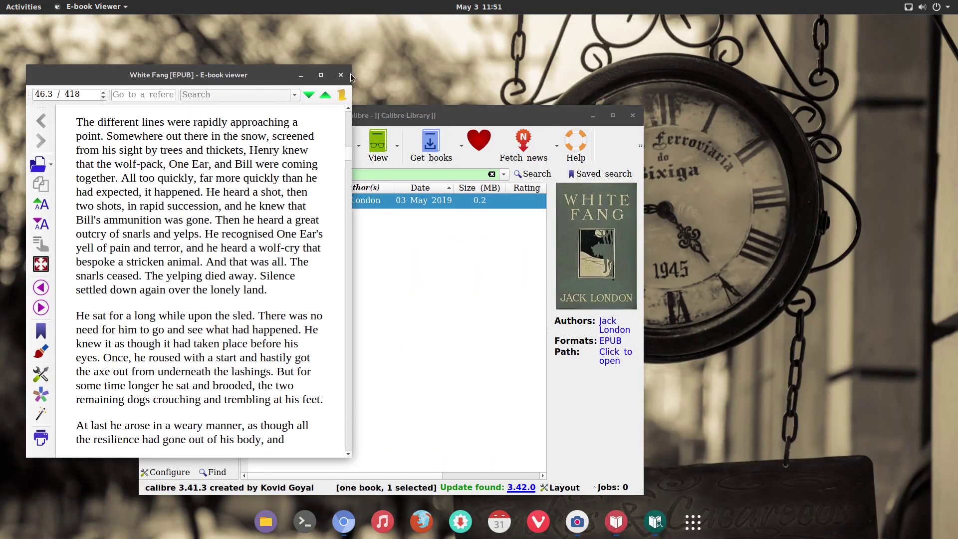
Close the viewer and search Calibre's e-book store for 'Tom Sawyer'.
click(345, 74)
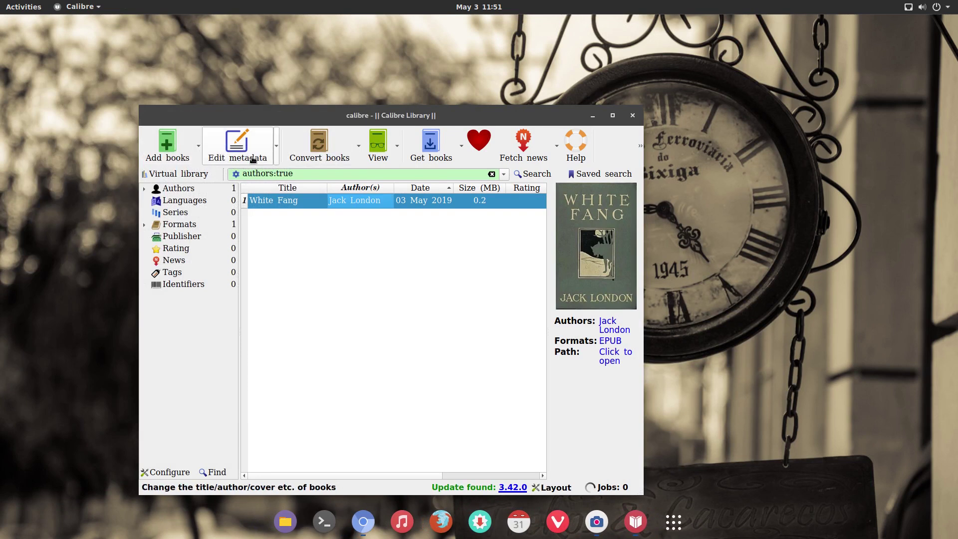
click(445, 147)
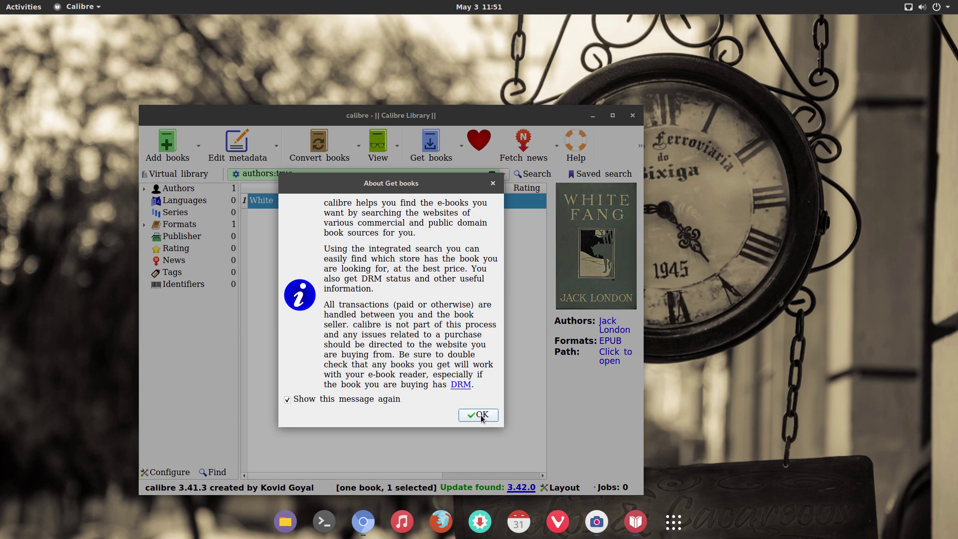
click(479, 415)
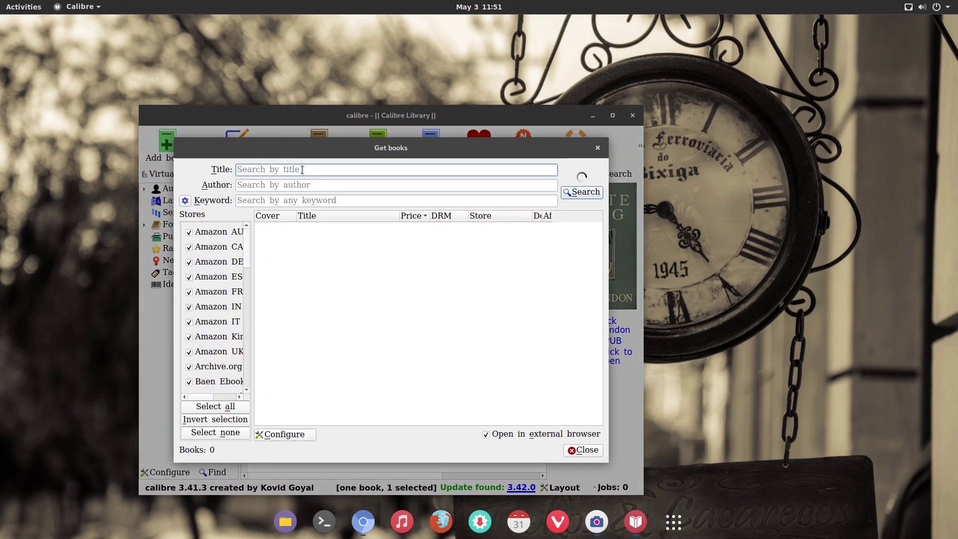
text(Tom Sawyer)
key(Return)
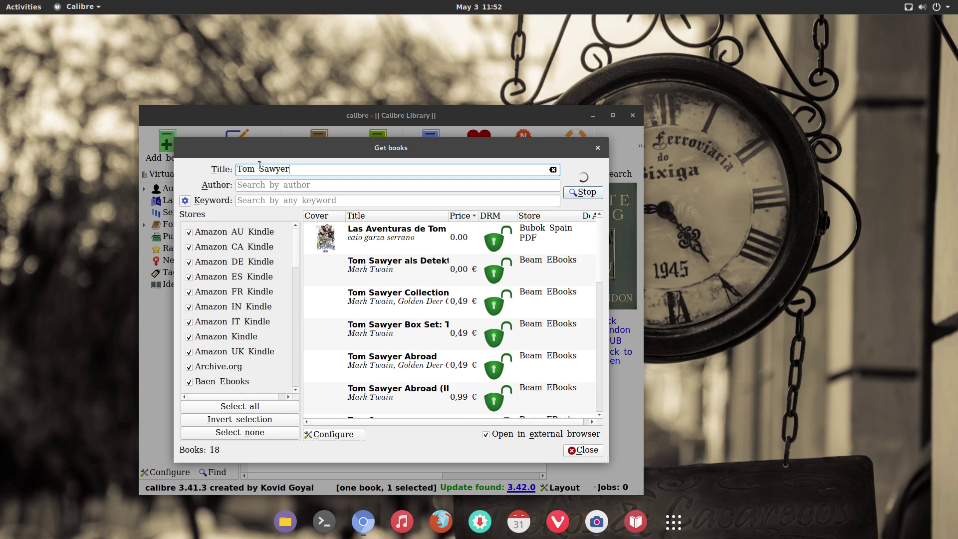
Download the first result as EPUB and open The Adventures of Tom Sawyer in the viewer.
right_click(451, 237)
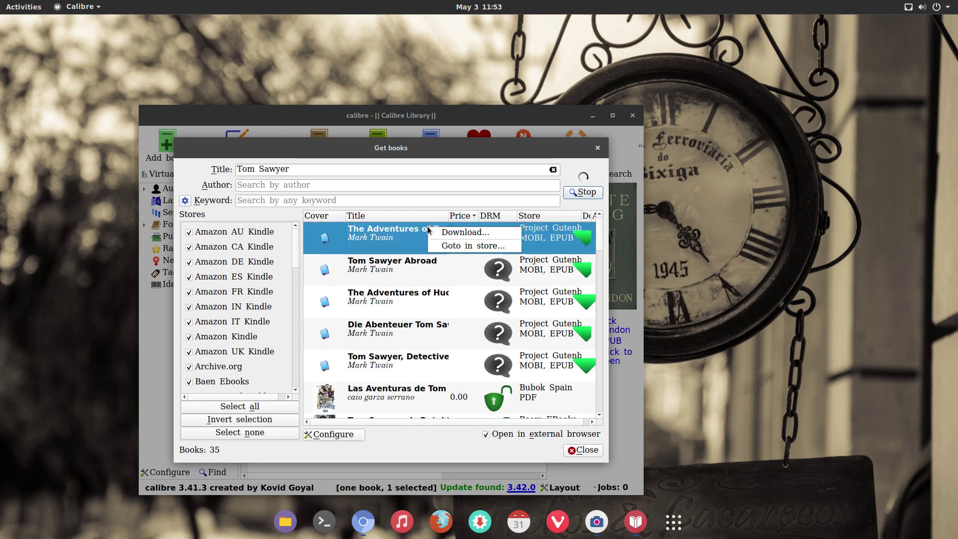
key(Escape)
double_click(450, 237)
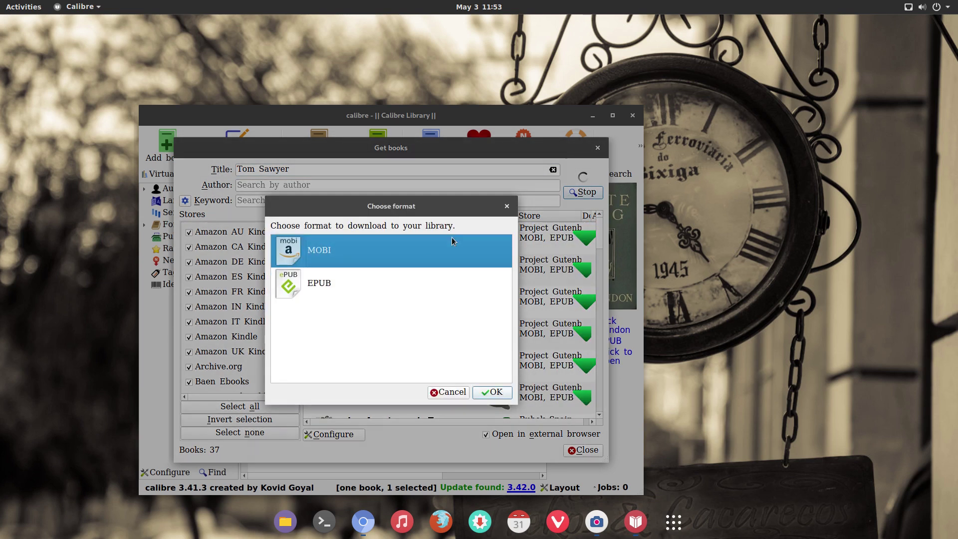
click(406, 289)
click(499, 392)
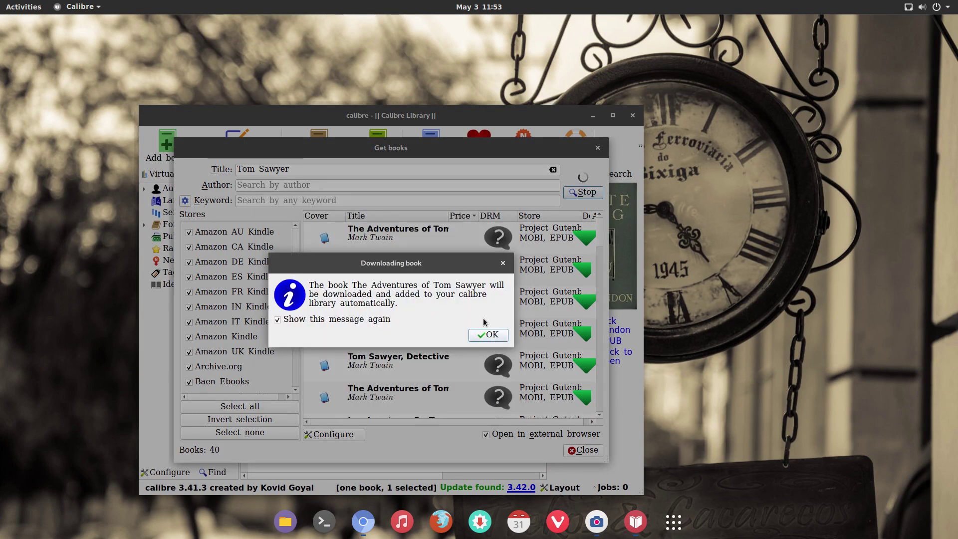
click(487, 335)
double_click(321, 197)
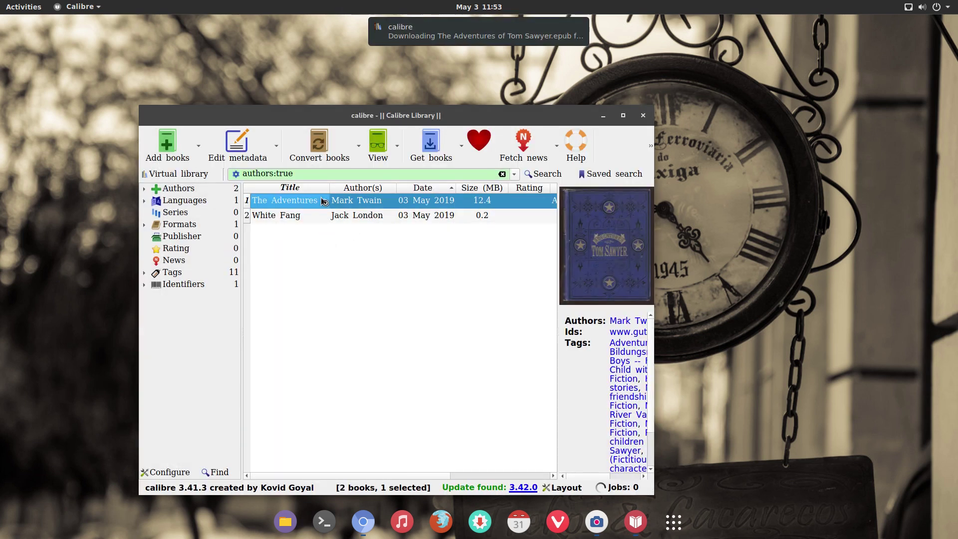
scroll(169, 215, down, 2)
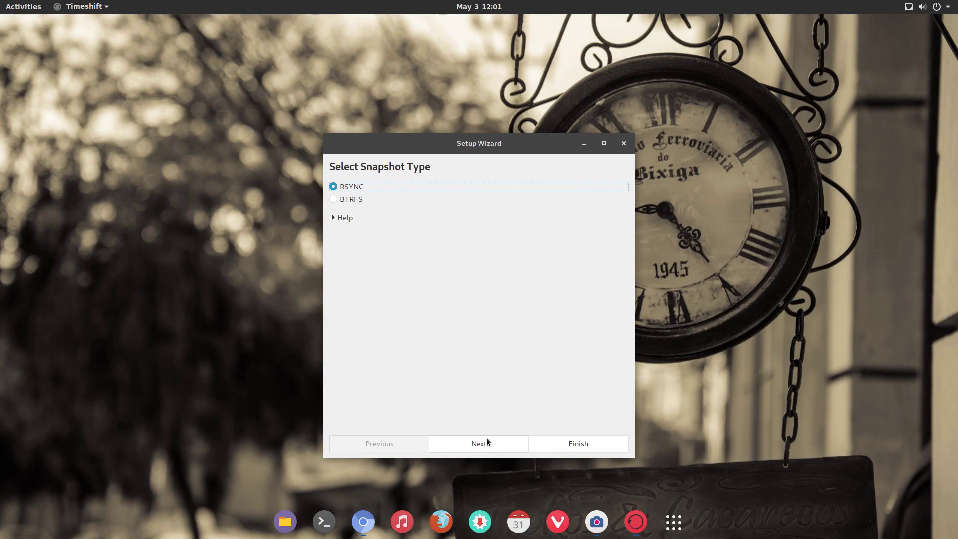
Store rsync snapshots on sdb1, leaving monthly, weekly and daily schedules off.
click(486, 443)
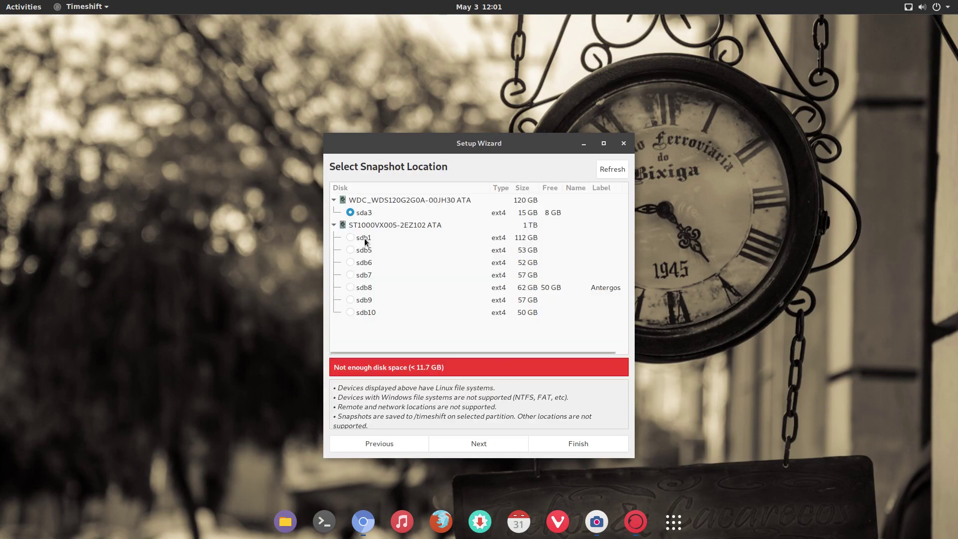
click(364, 238)
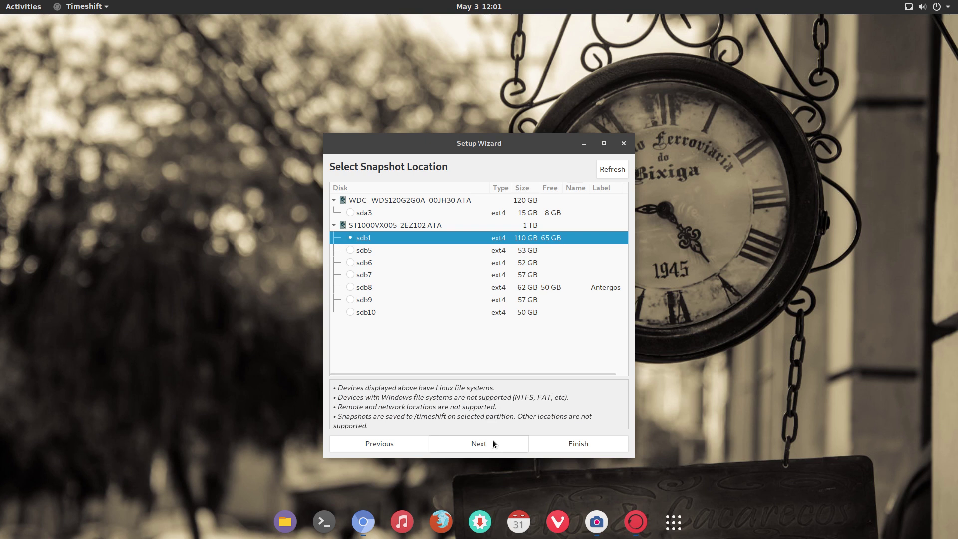
click(493, 443)
click(355, 189)
click(355, 189)
click(352, 212)
click(351, 211)
click(350, 233)
click(350, 232)
Include all of root's home files and finish the setup wizard.
click(513, 444)
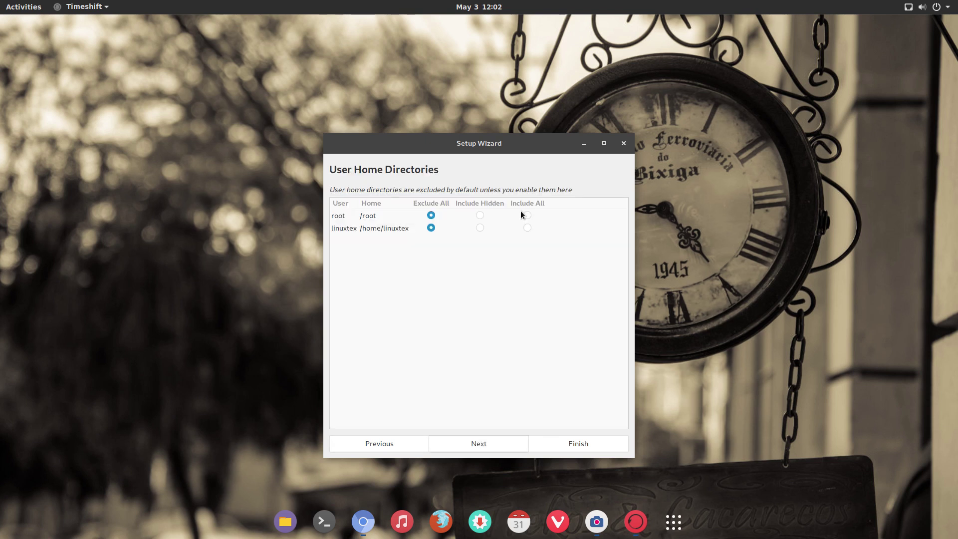
click(525, 216)
click(494, 442)
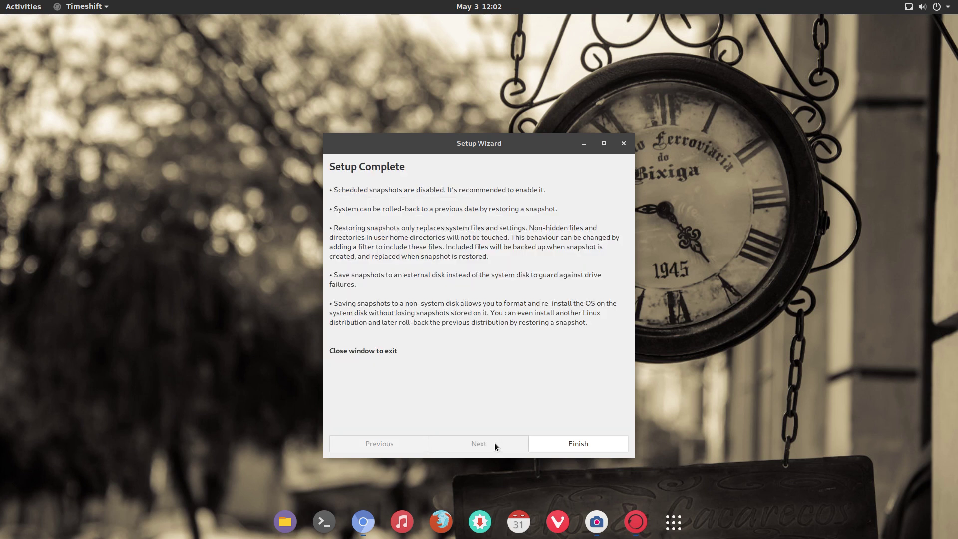
click(577, 443)
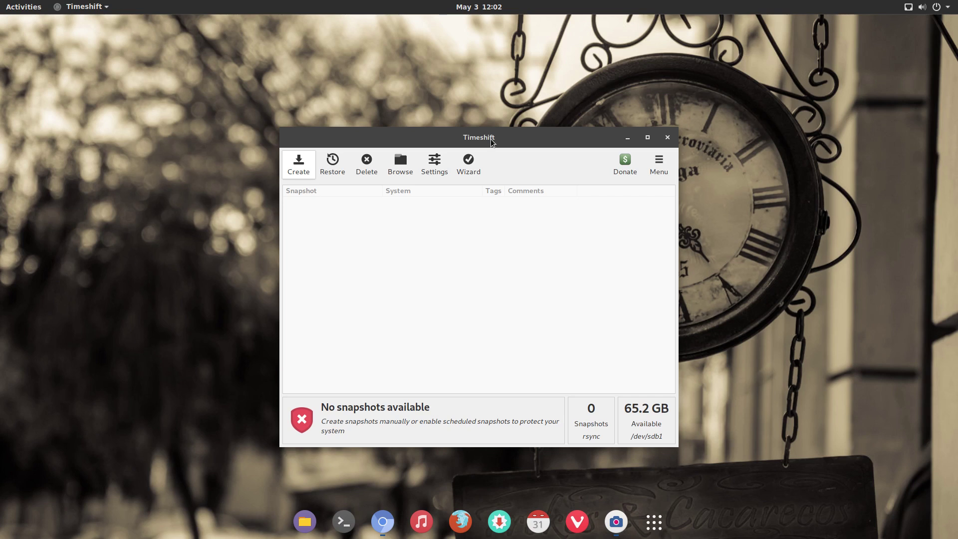
drag(492, 141, 459, 106)
click(265, 129)
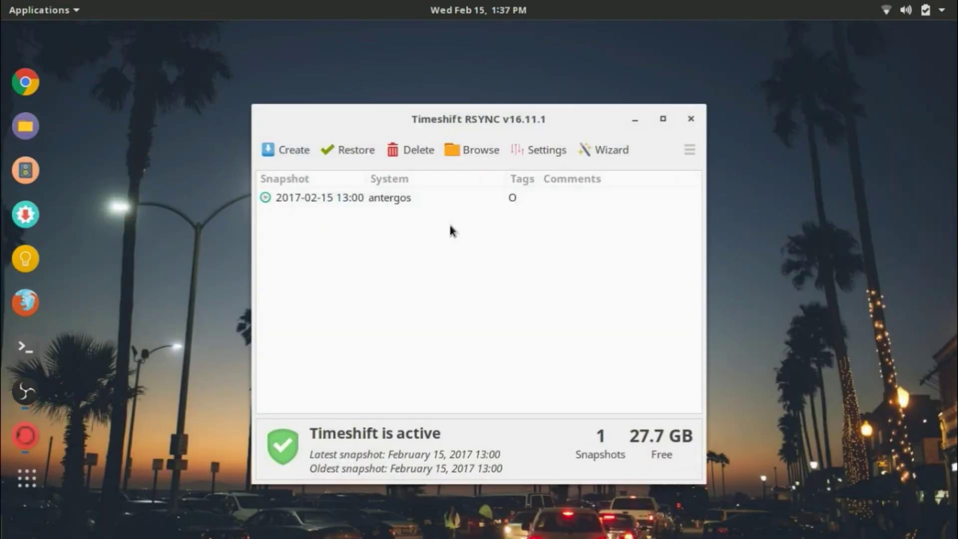
Restore the 2017-02-15 snapshot to sda1 (Antergos), proceeding past application settings to the disclaimer.
click(395, 199)
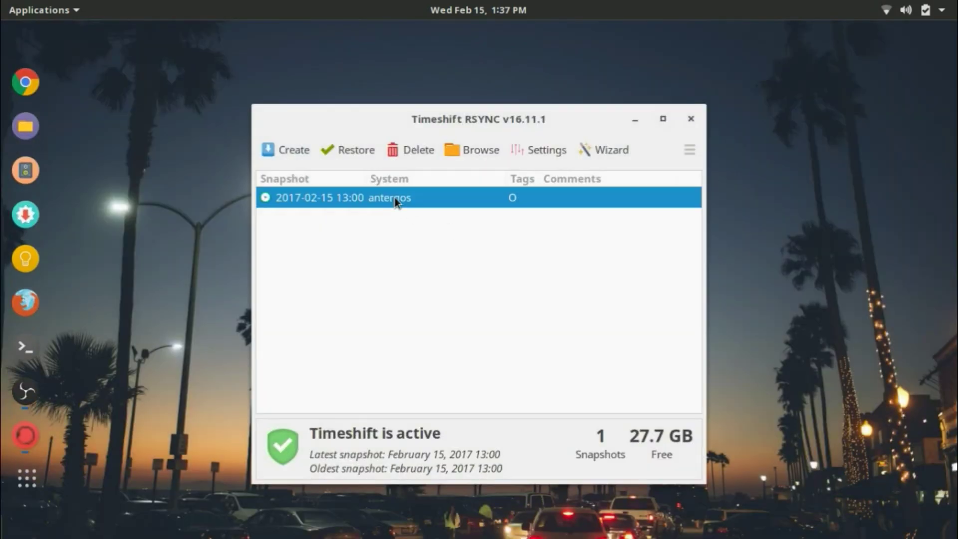
click(354, 149)
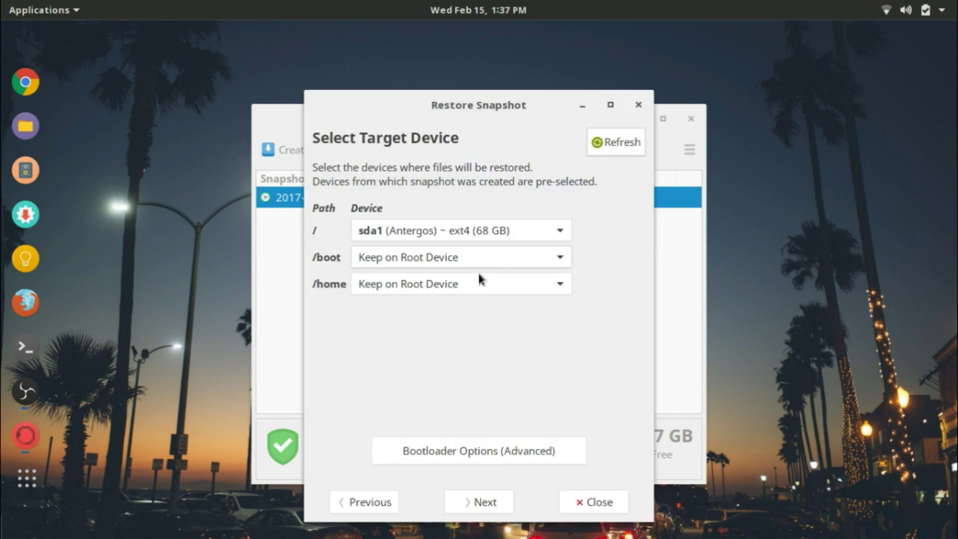
click(488, 234)
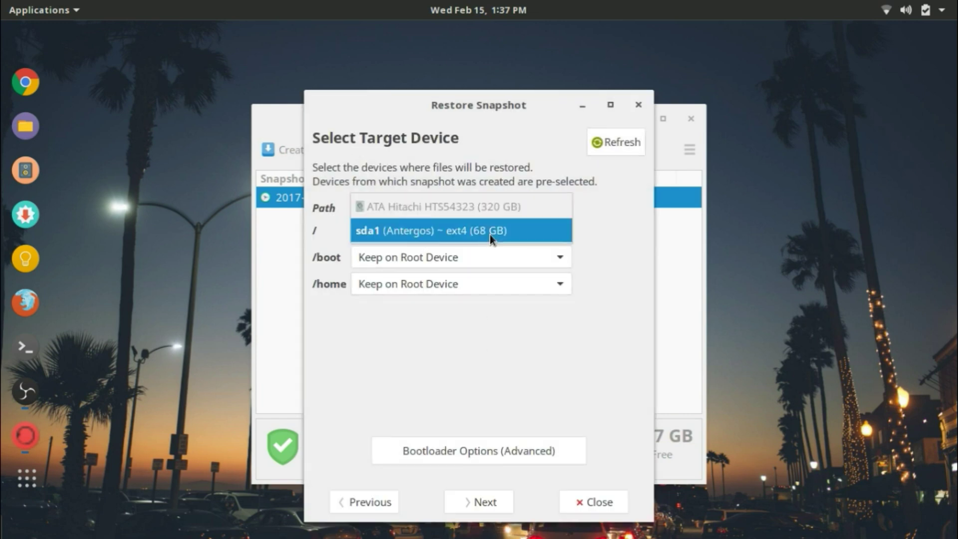
click(489, 233)
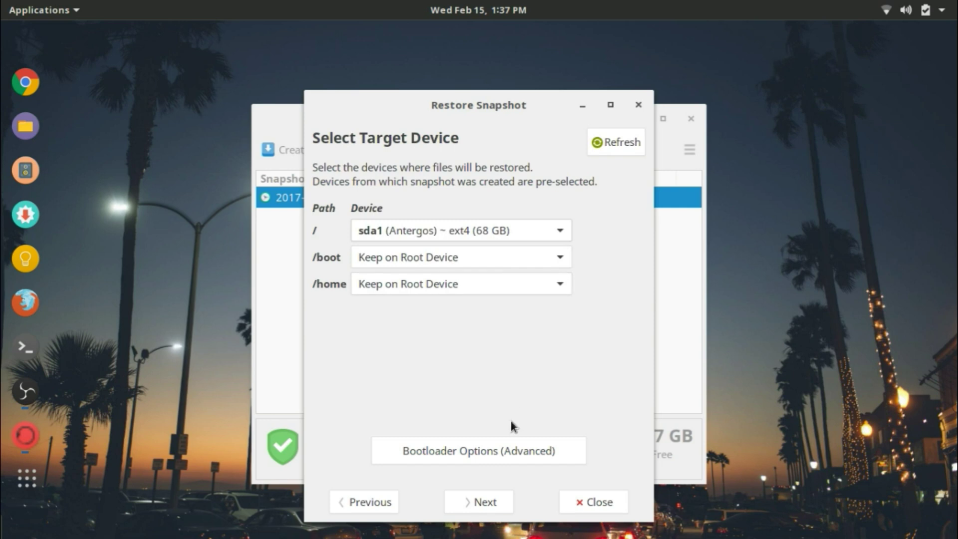
click(497, 502)
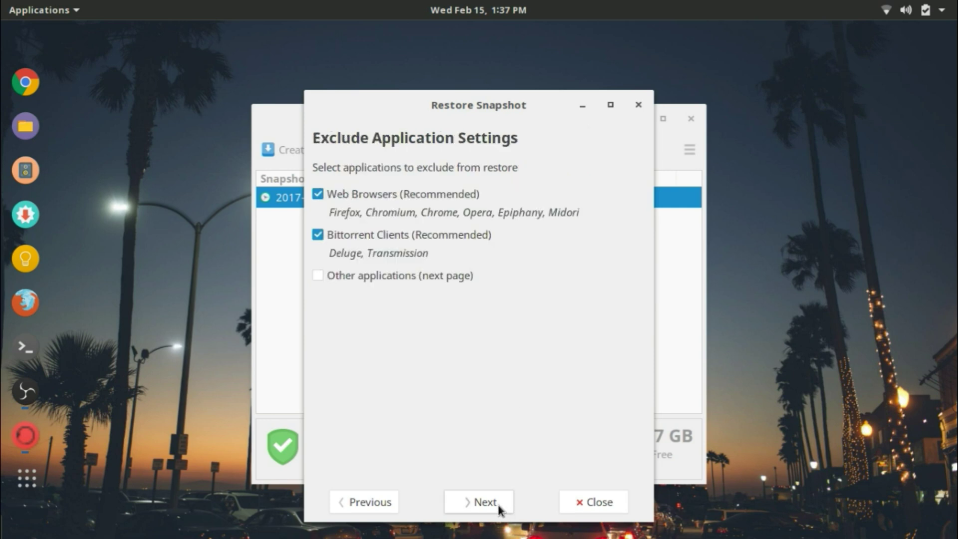
click(498, 502)
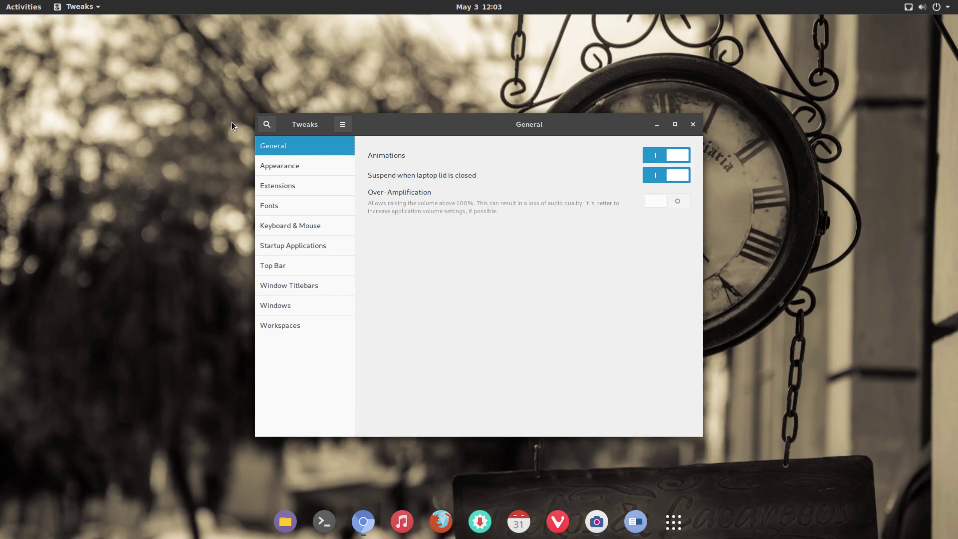
Try the Adwaita-dark application theme in Appearance, then switch back to Numix-Frost.
click(675, 126)
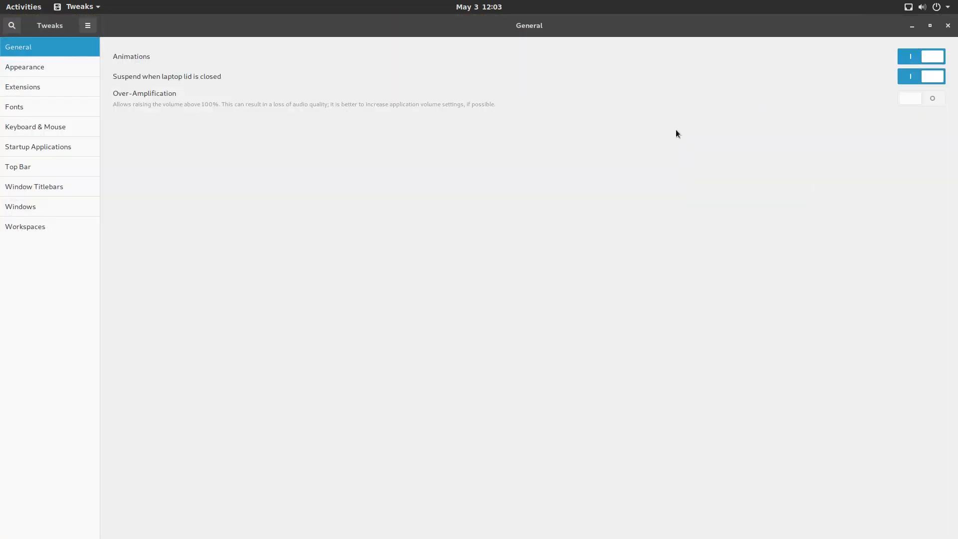
click(929, 26)
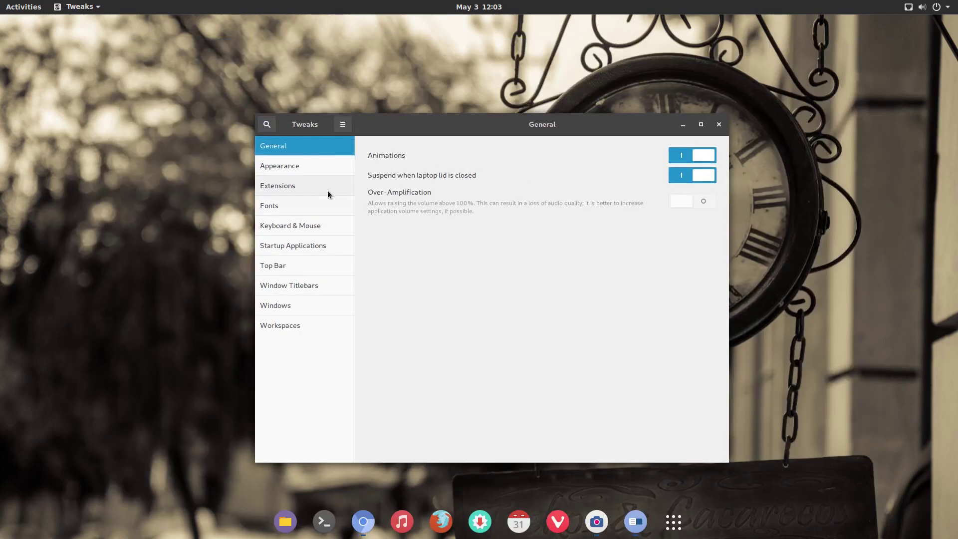
click(314, 169)
click(595, 174)
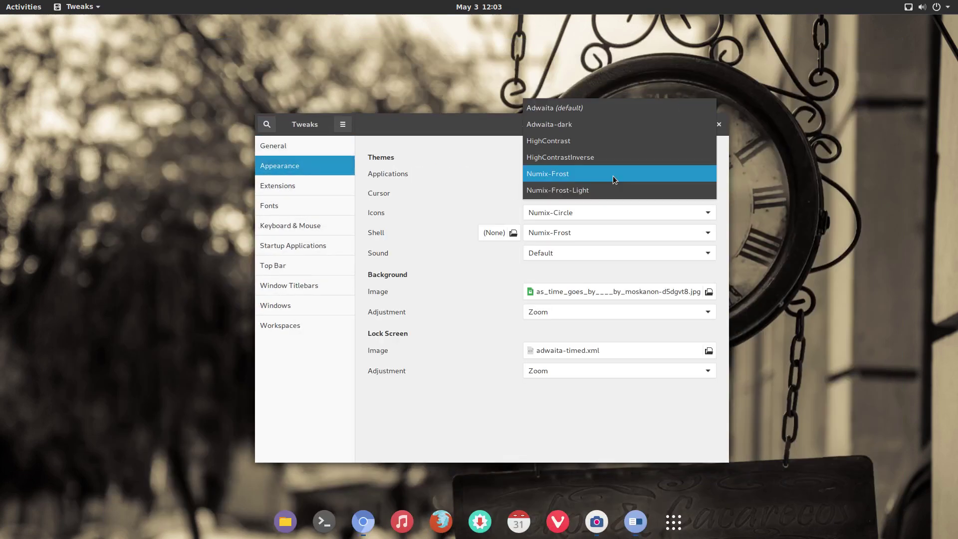
click(592, 126)
click(612, 174)
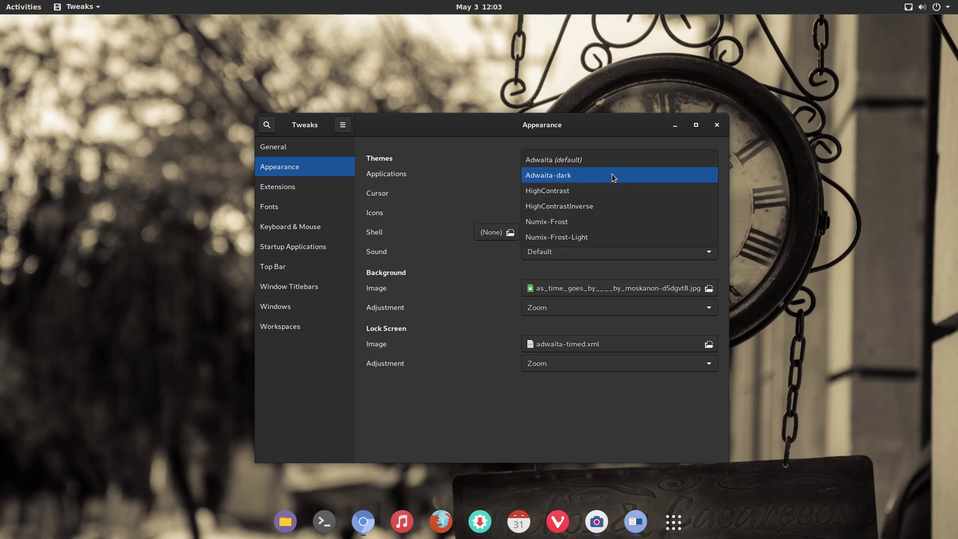
click(608, 220)
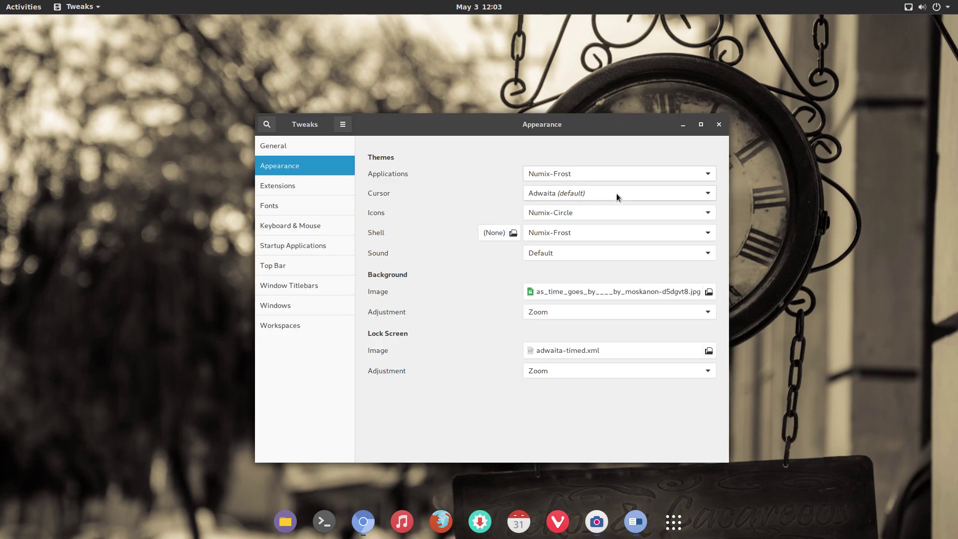
Try the Numix-Circle-Light and Numix-Square icon themes, then restore Adwaita icons.
click(615, 210)
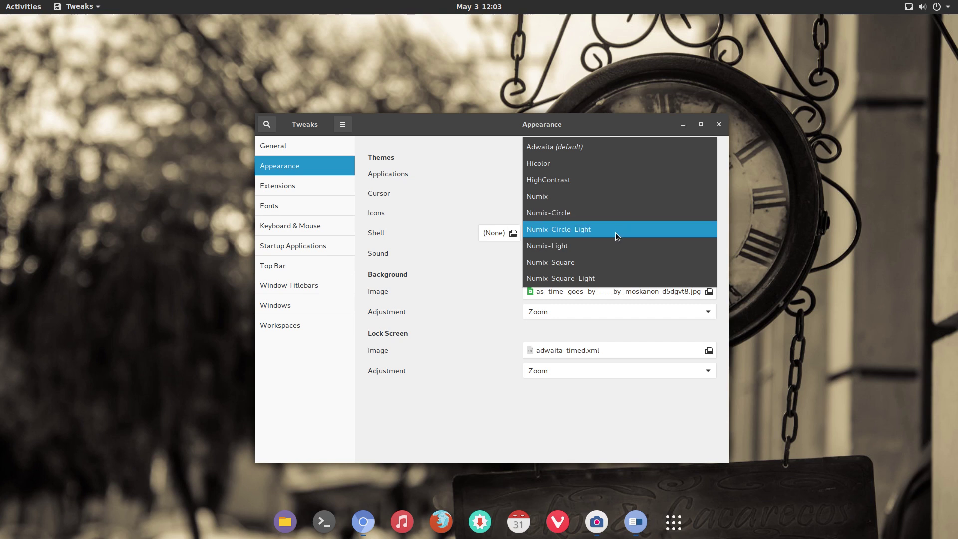
click(615, 232)
click(617, 215)
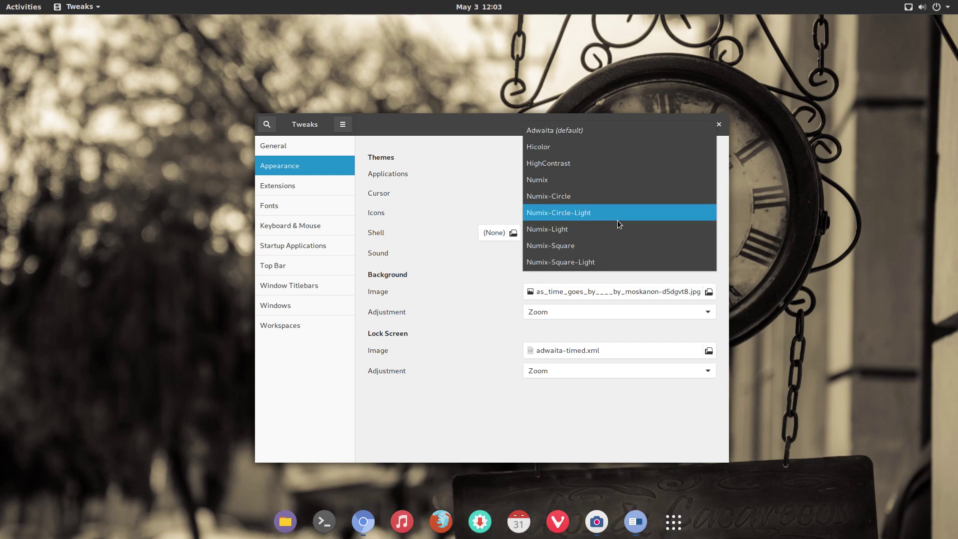
click(615, 238)
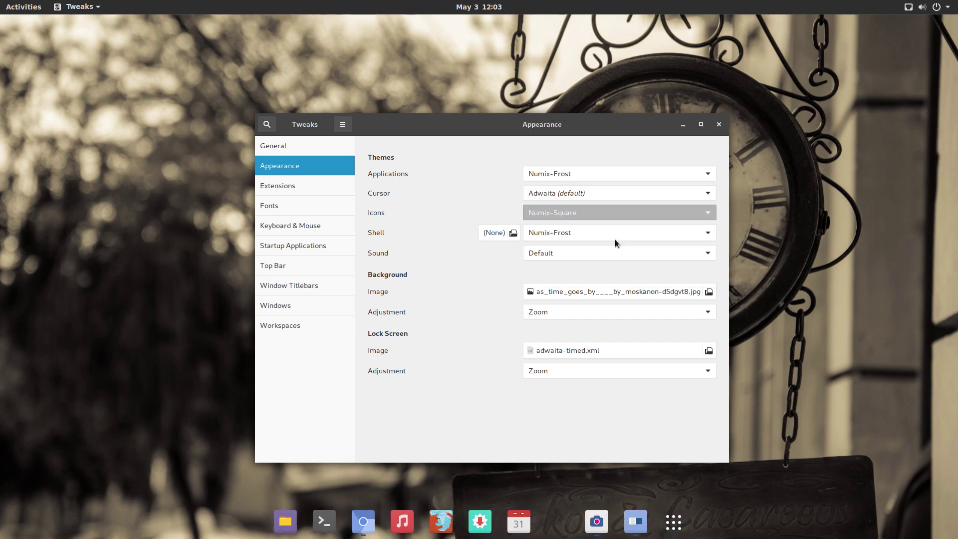
click(591, 211)
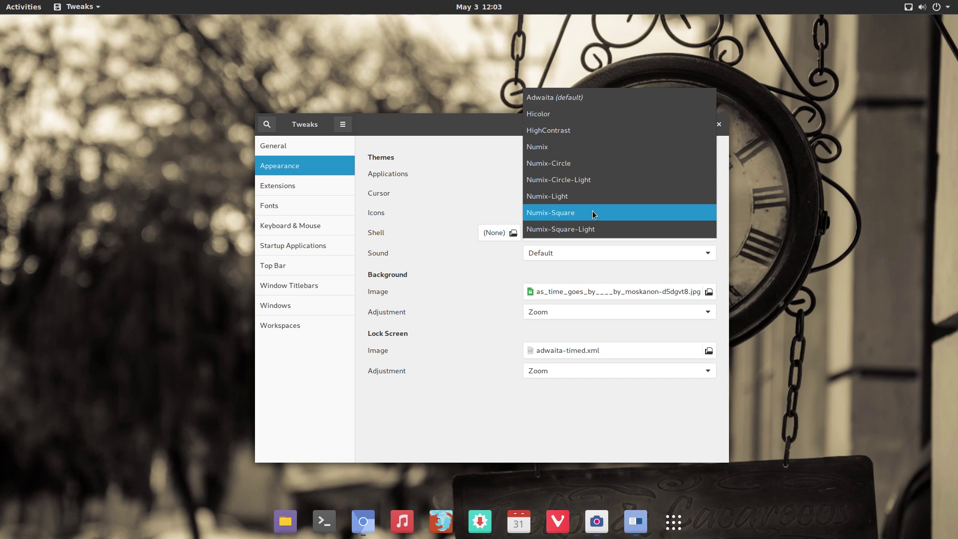
click(579, 97)
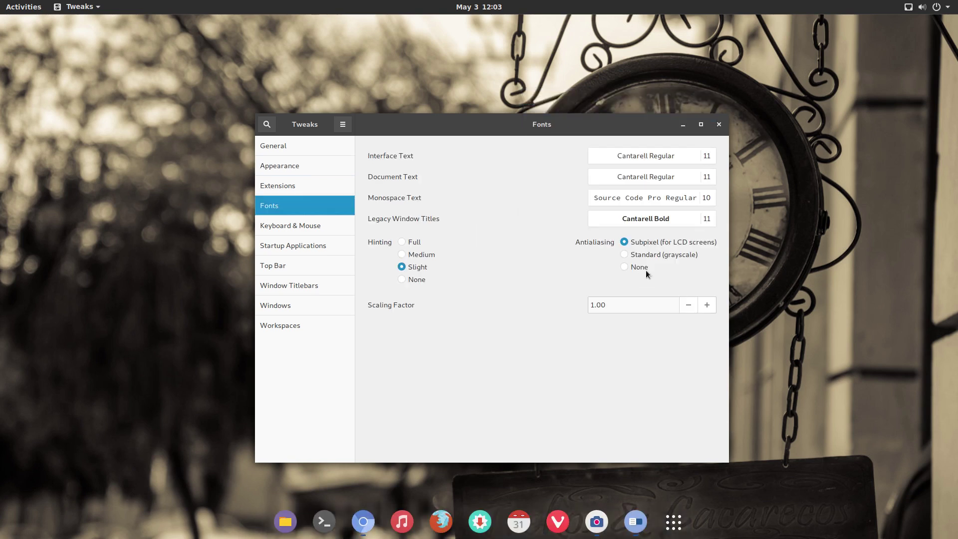
Cycle font antialiasing through grayscale and off, ending on subpixel (LCD).
click(653, 254)
click(648, 268)
click(651, 241)
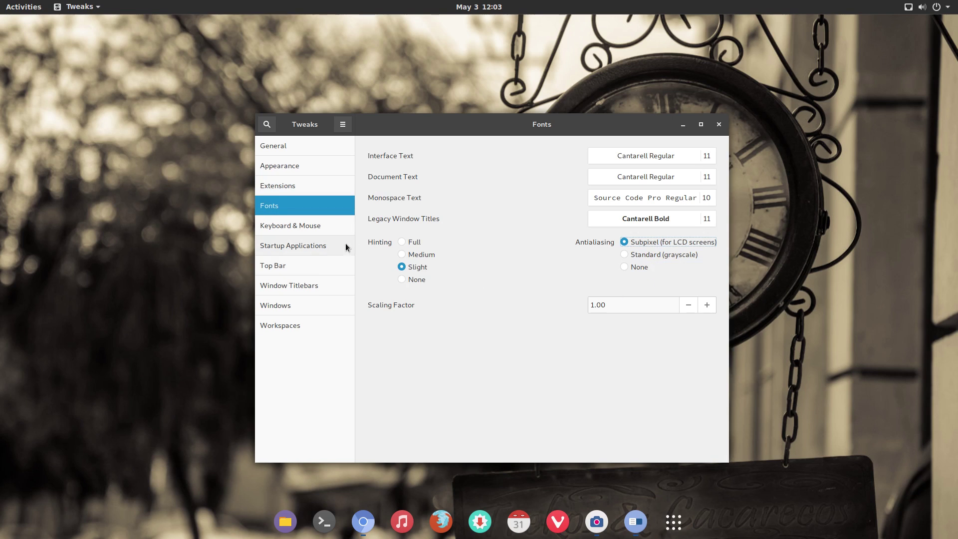
In Keyboard & Mouse, keep the mouse acceleration profile at Default.
click(319, 224)
scroll(480, 232, down, 2)
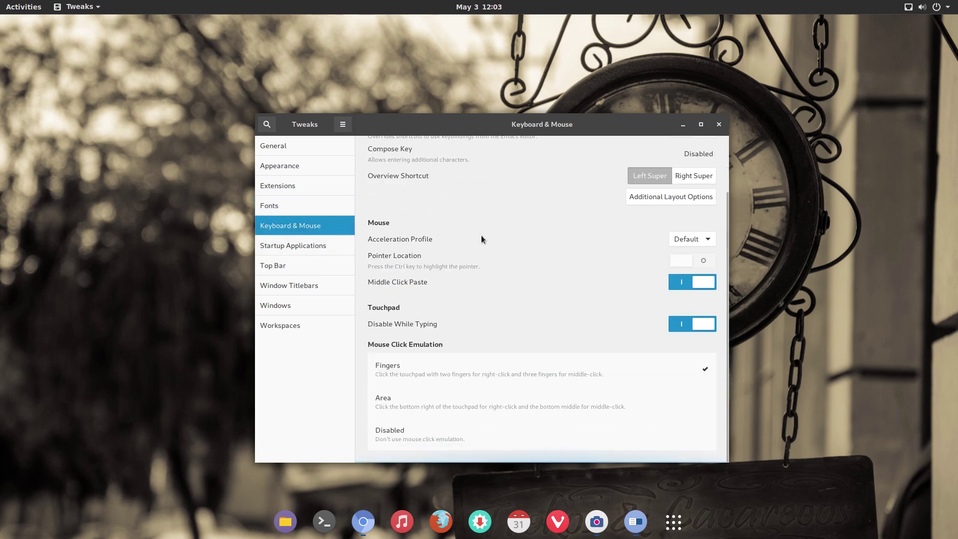
click(675, 240)
click(678, 240)
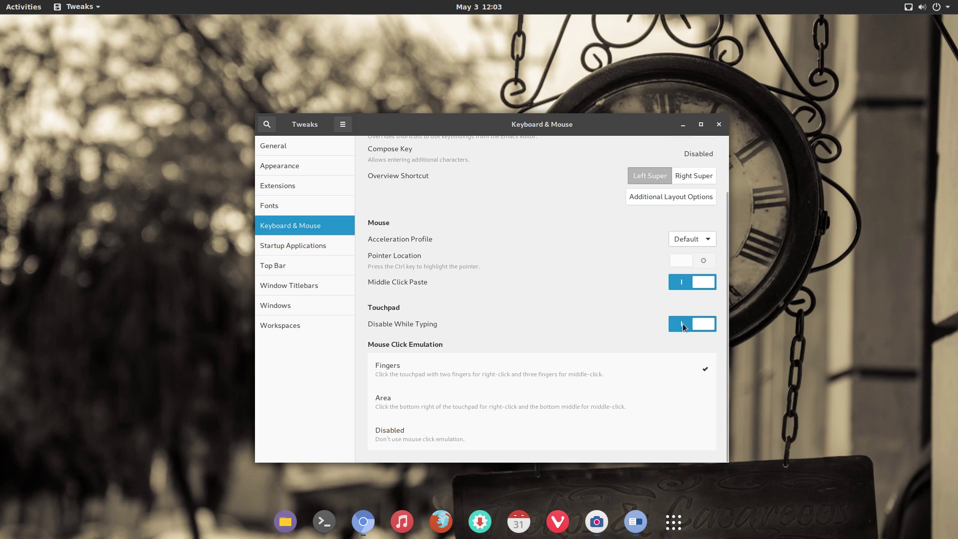
Toggle the titlebar minimize button and move titlebar buttons left, then back right.
click(289, 285)
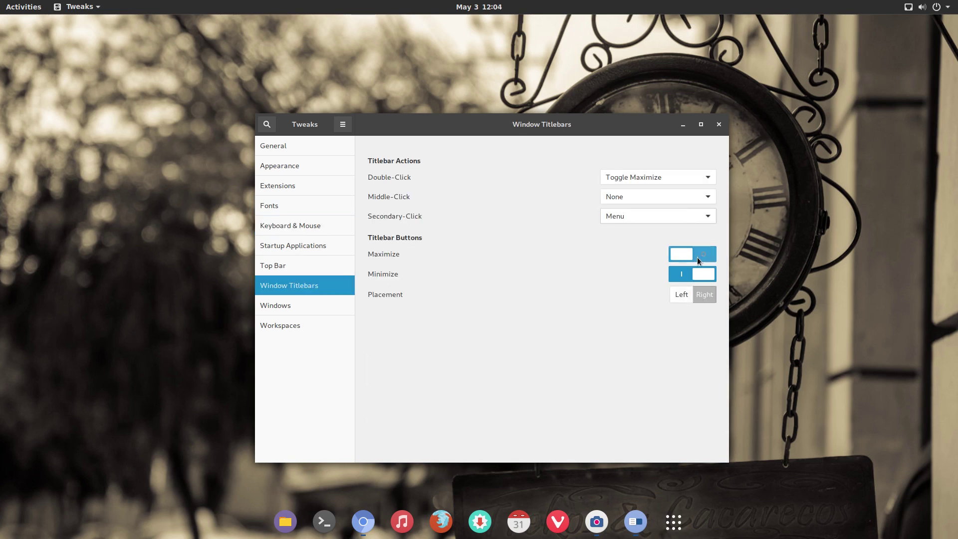
click(692, 273)
click(681, 298)
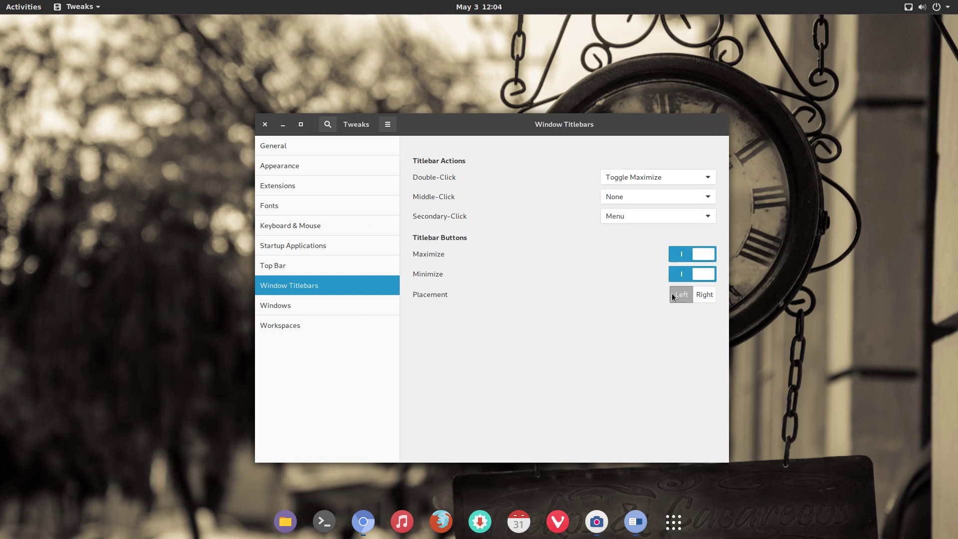
click(703, 296)
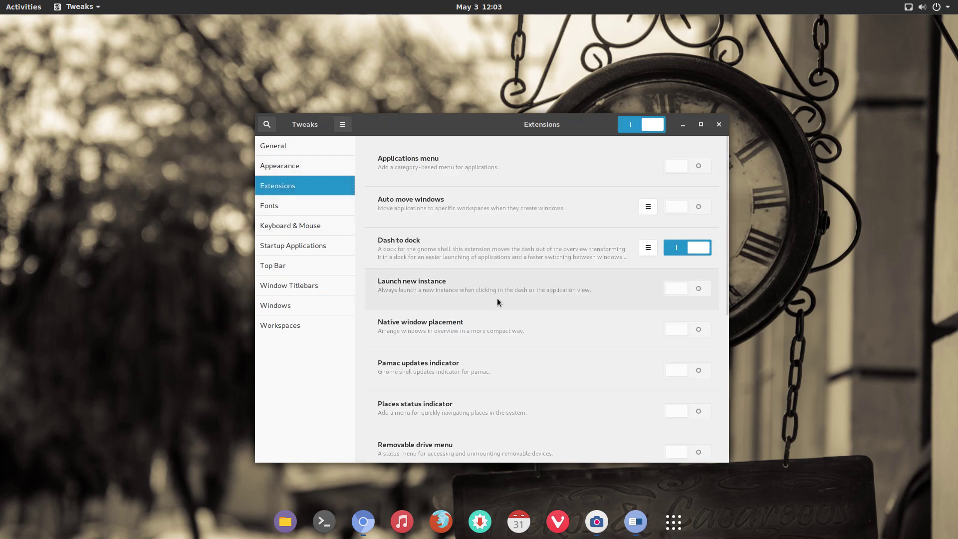
In Top Bar, toggle the application menu and turn on Battery Percentage.
scroll(497, 298, down, 4)
scroll(497, 299, down, 3)
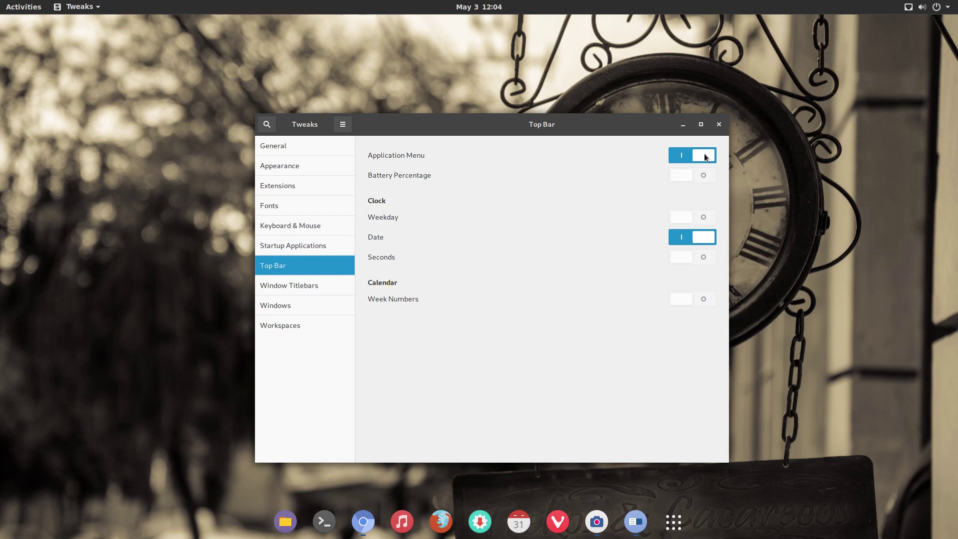
click(705, 155)
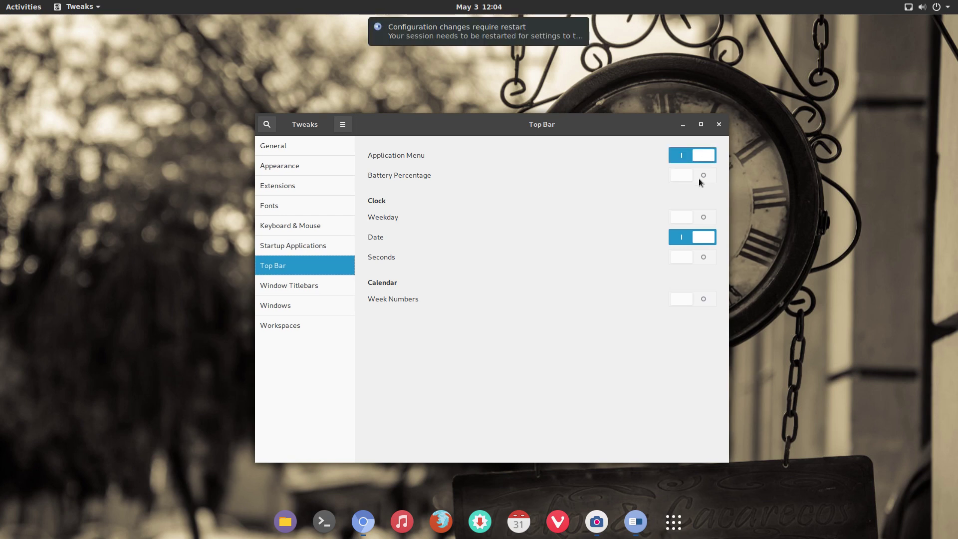
click(699, 175)
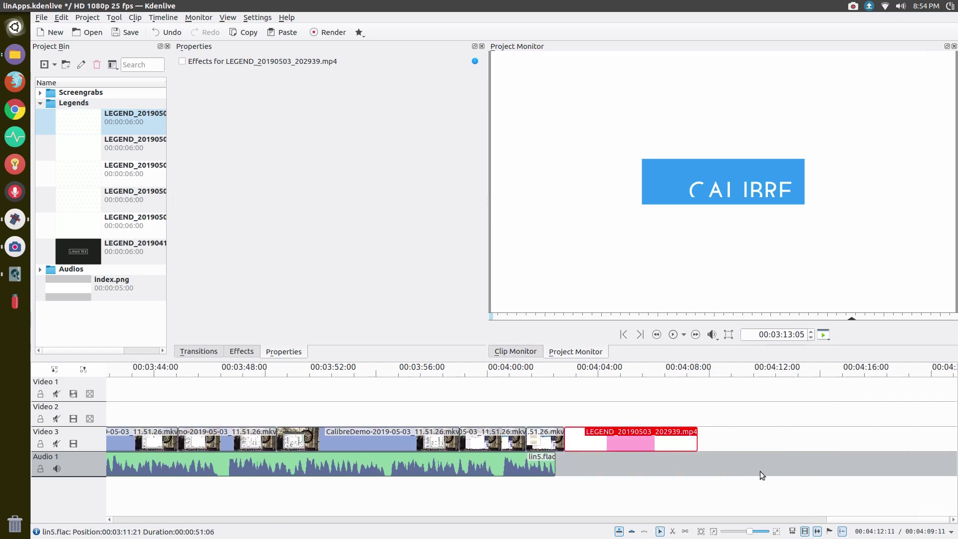
Play the LEGEND title clip and razor-cut it twice, the second cut at 00:04:07.
click(559, 369)
key(space)
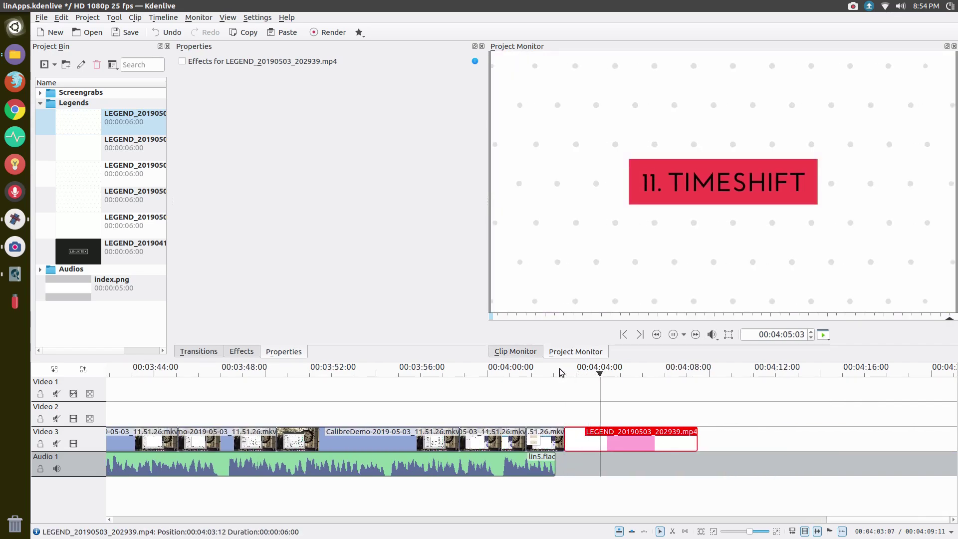
key(space)
key(x)
click(607, 441)
key(space)
key(space)
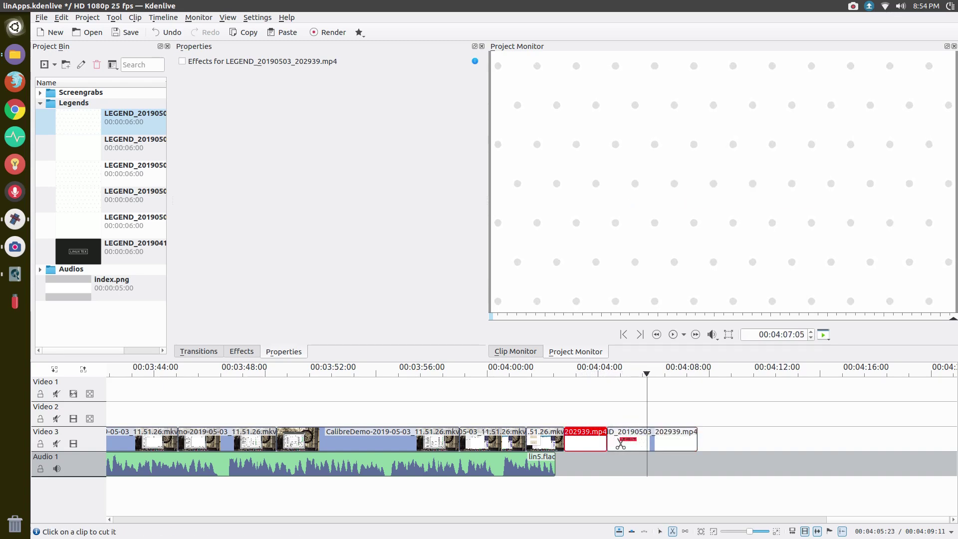
click(630, 441)
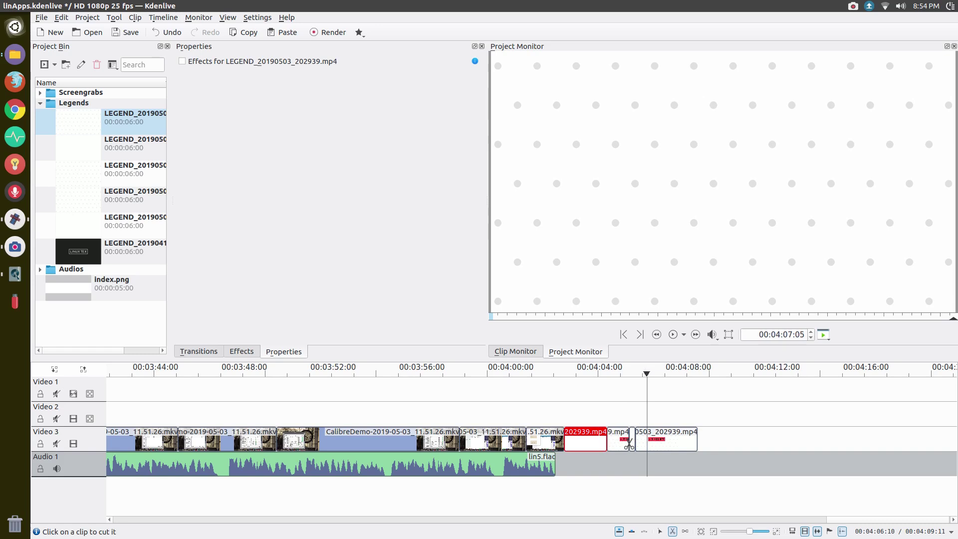
Select the short middle LEGEND piece, split the next clip, and set the playhead to 00:04:14.
key(s)
click(620, 441)
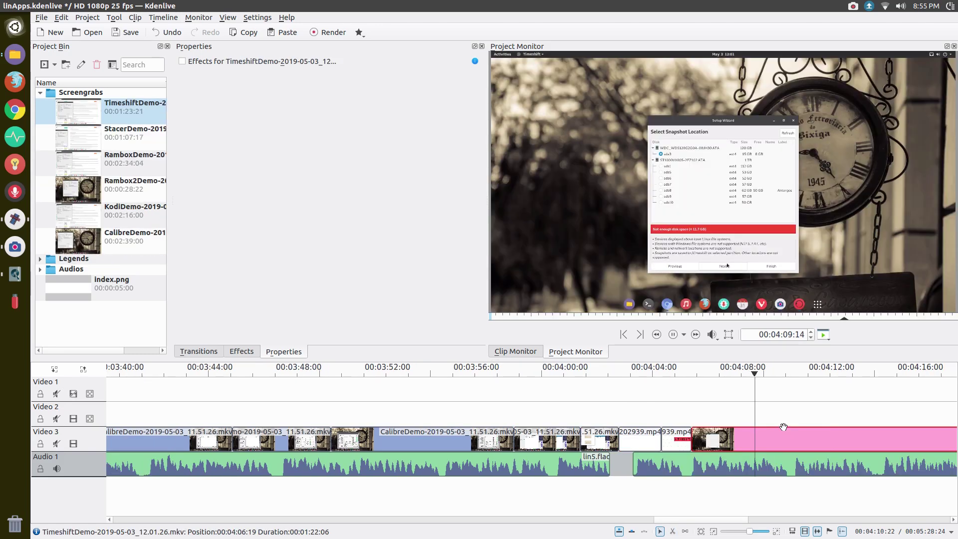
key(x)
click(758, 441)
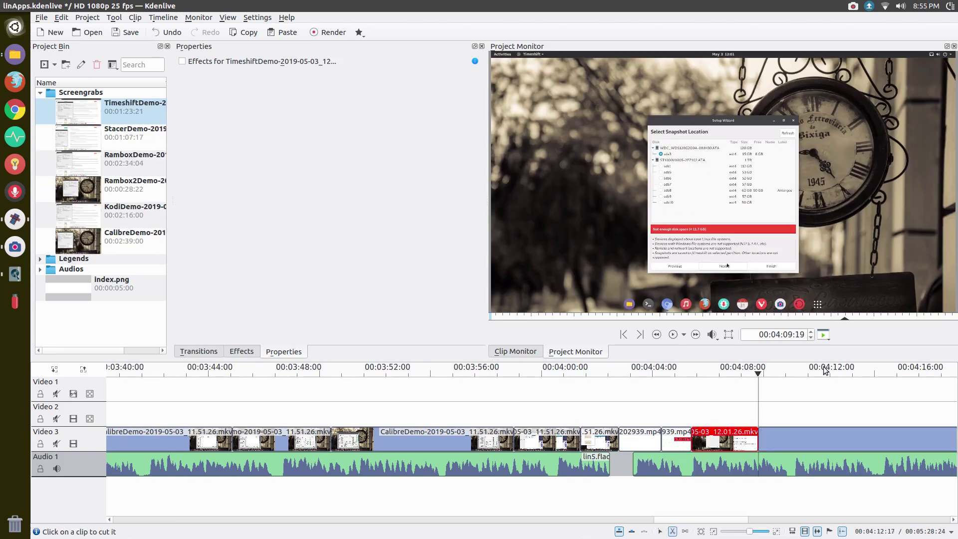
click(841, 373)
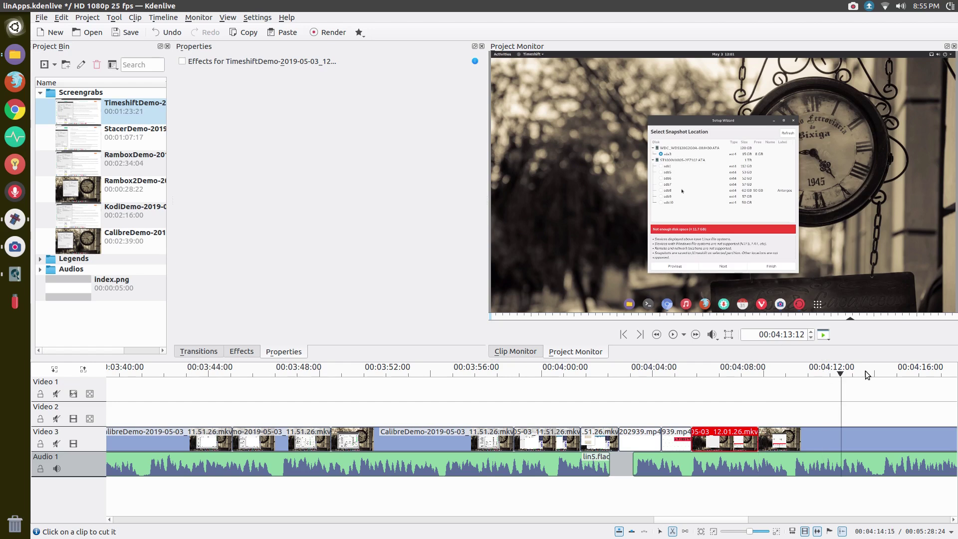
click(852, 374)
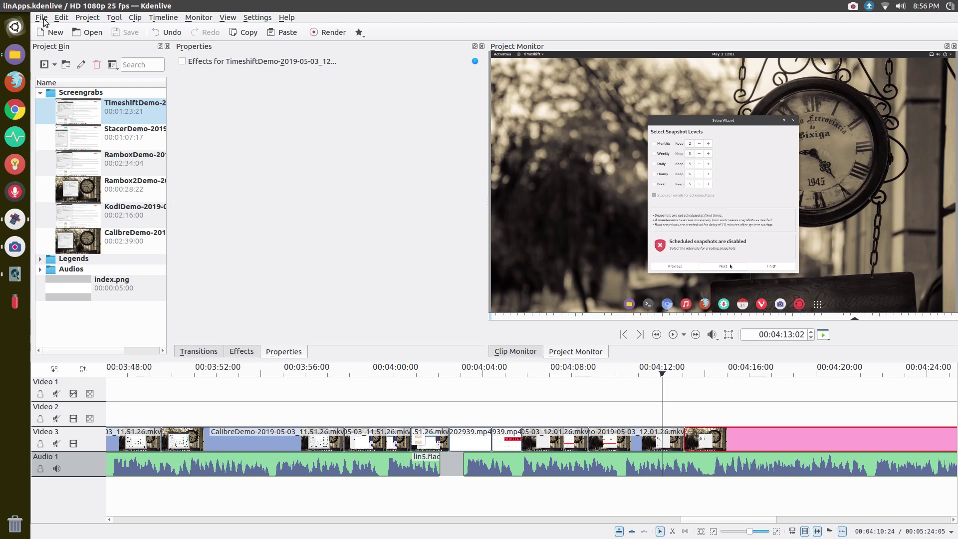
Look through Kdenlive's menu bar menus, then close them.
click(41, 18)
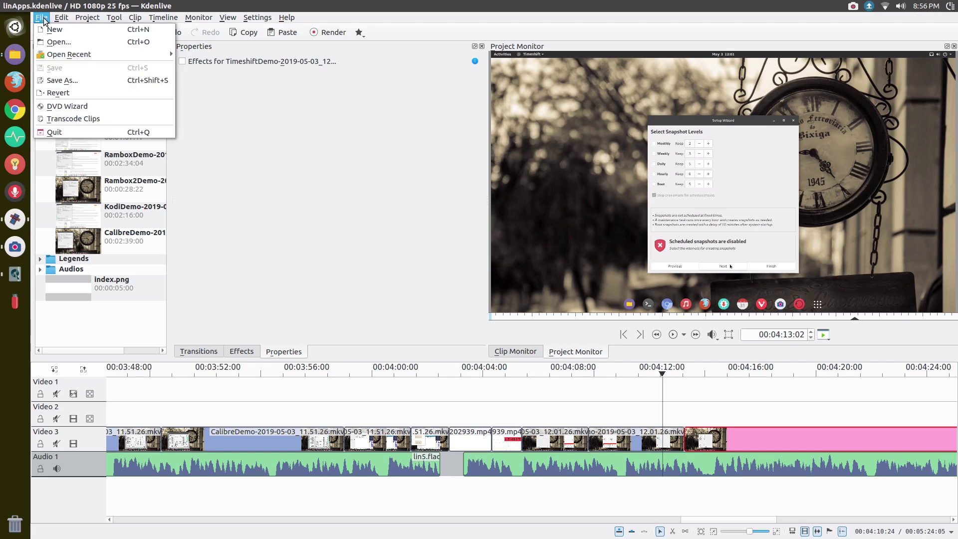
mouse_move(80, 23)
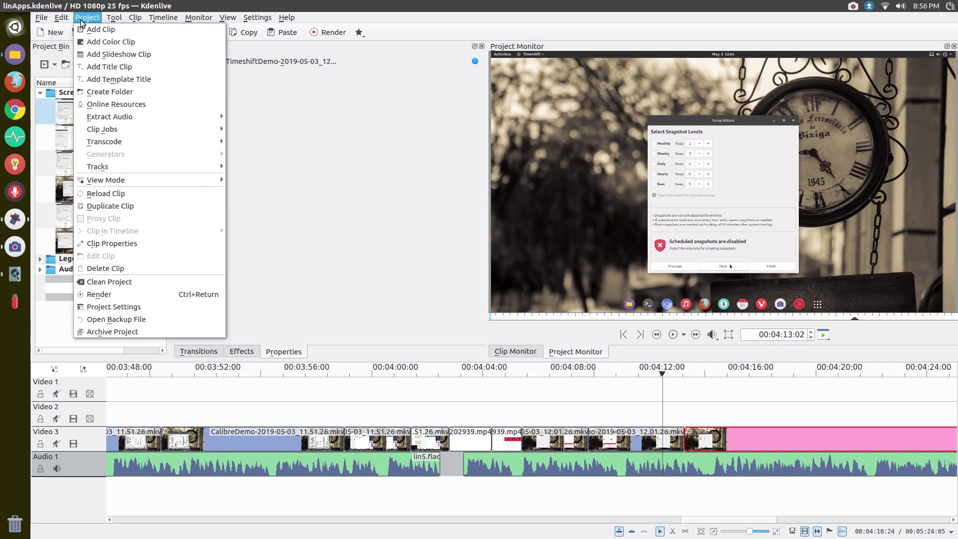
mouse_move(116, 23)
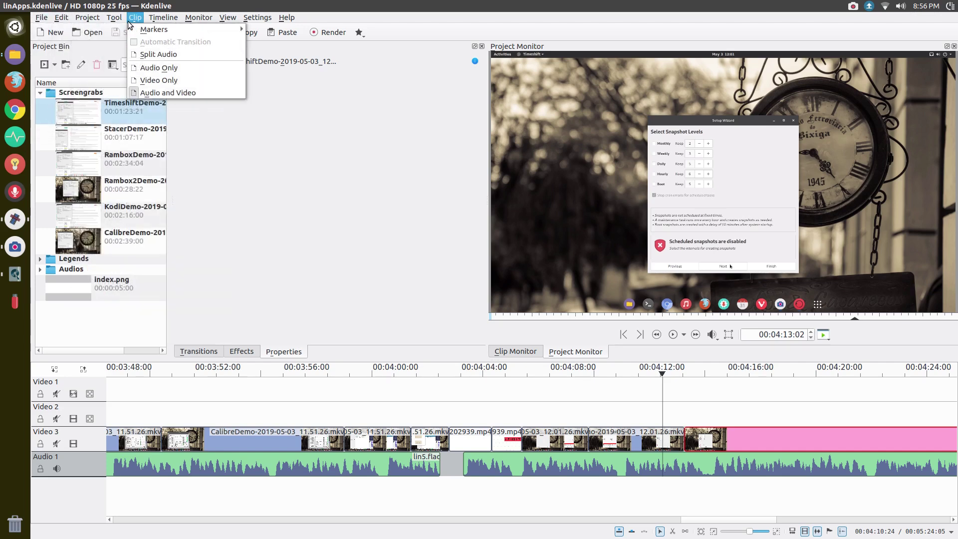
mouse_move(156, 22)
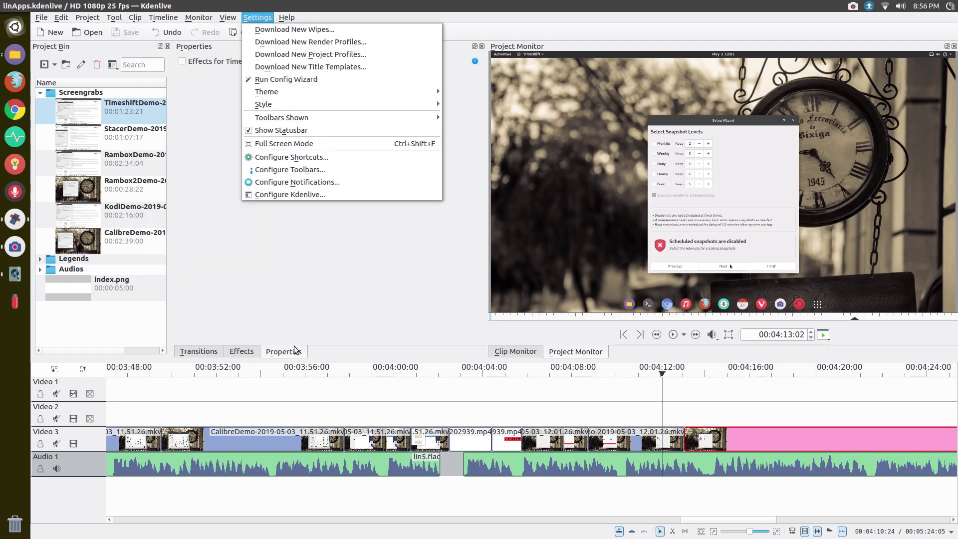
click(248, 355)
In the Effects list, expand the Alpha manipulation, Analysis and data, and Artistic categories.
click(242, 351)
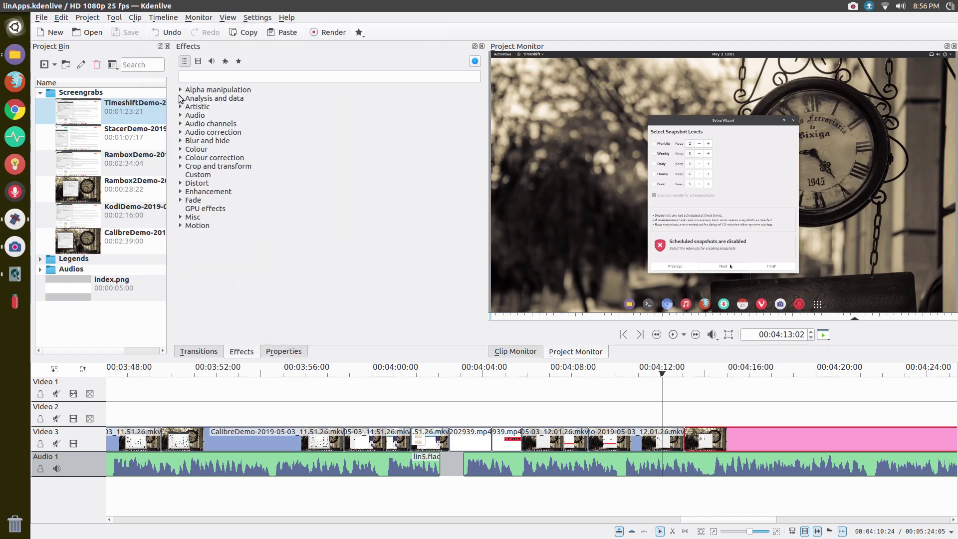
click(181, 90)
click(181, 166)
scroll(203, 196, down, 1)
click(181, 216)
scroll(313, 214, down, 6)
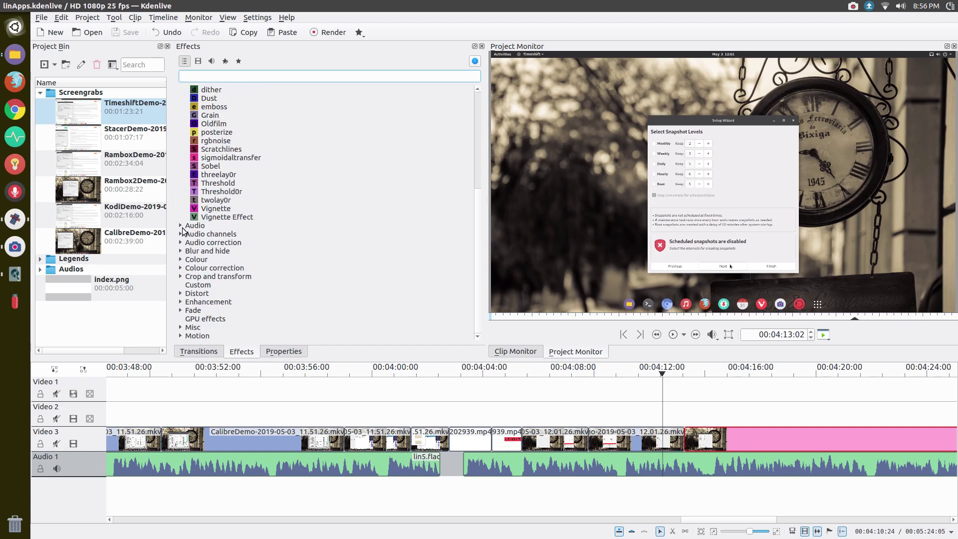
Expand the Audio effects, including the Audio channels and Audio correction categories.
click(181, 225)
scroll(230, 267, down, 15)
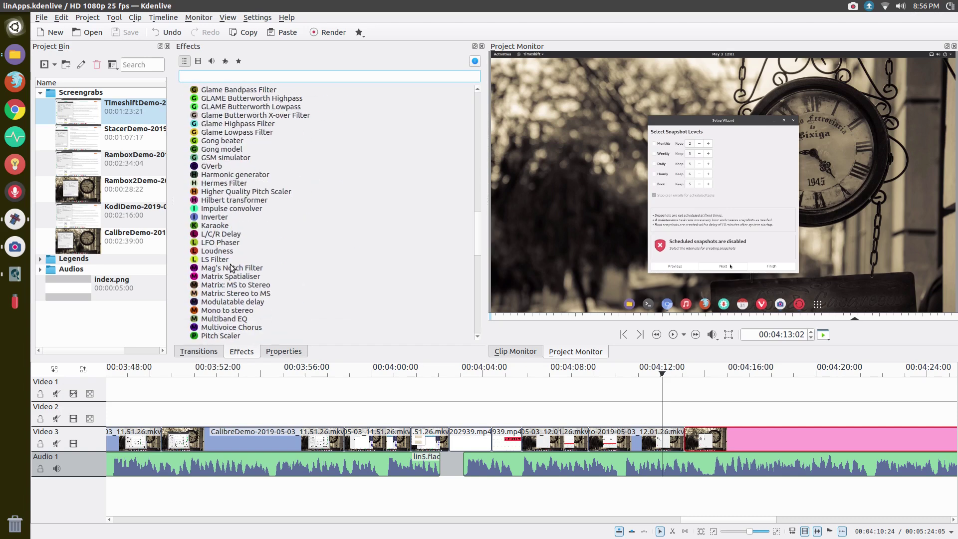
scroll(231, 268, down, 20)
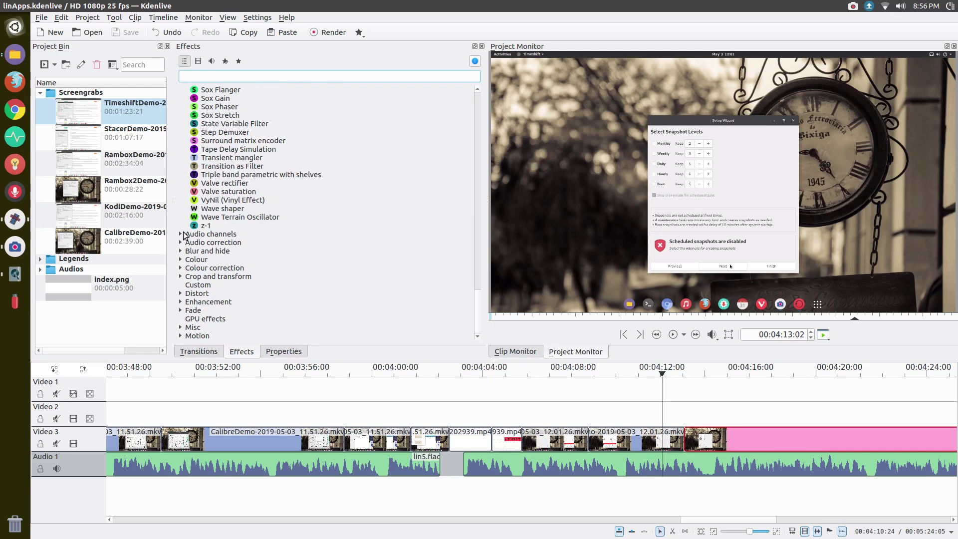
click(231, 234)
click(181, 234)
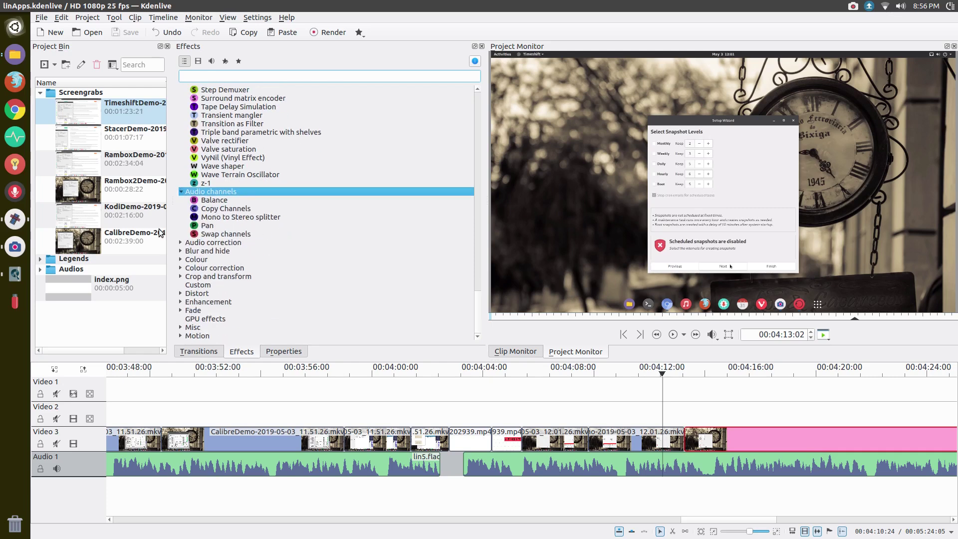
click(180, 243)
scroll(367, 246, down, 2)
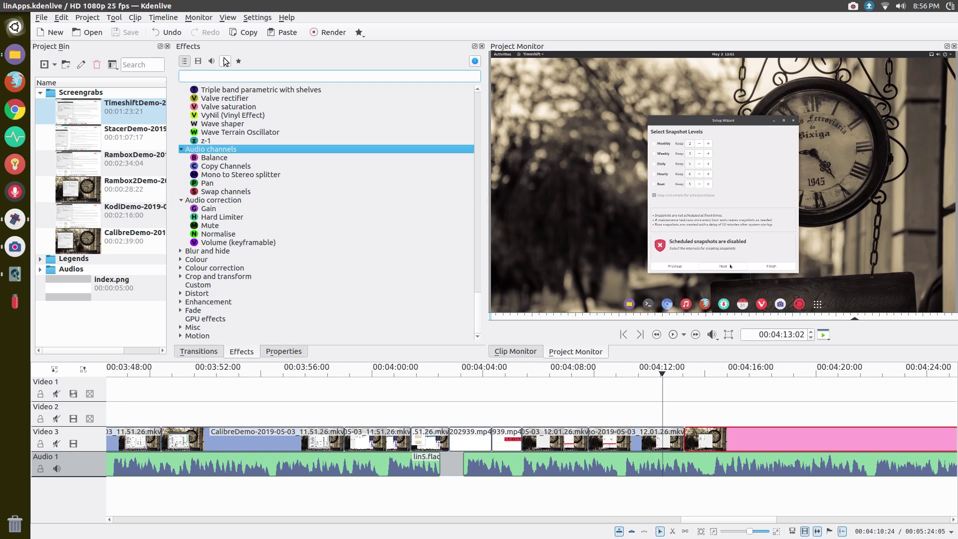
Open Configure Kdenlive and view the Environment, Timeline, Project Defaults and Misc pages.
key(ctrl+shift+comma)
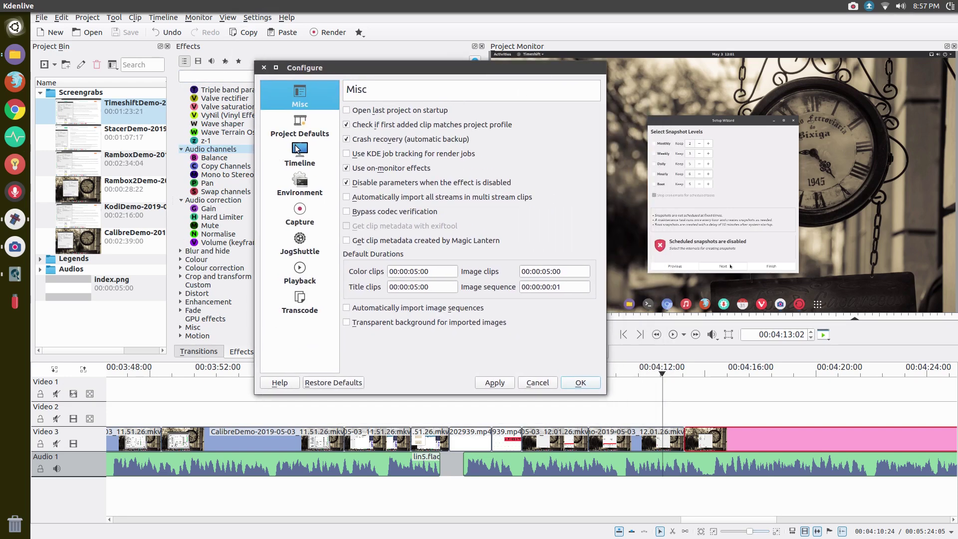
click(305, 188)
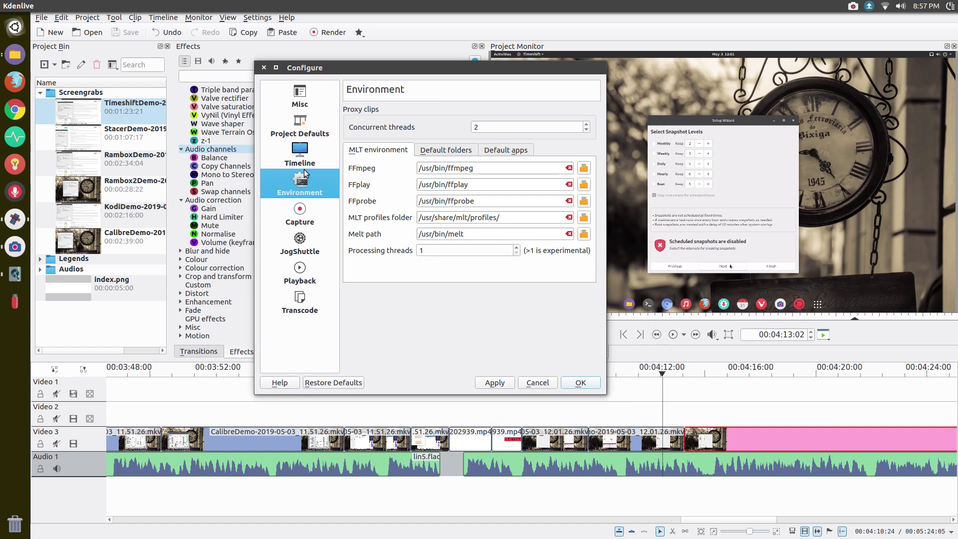
click(305, 166)
click(304, 126)
click(302, 103)
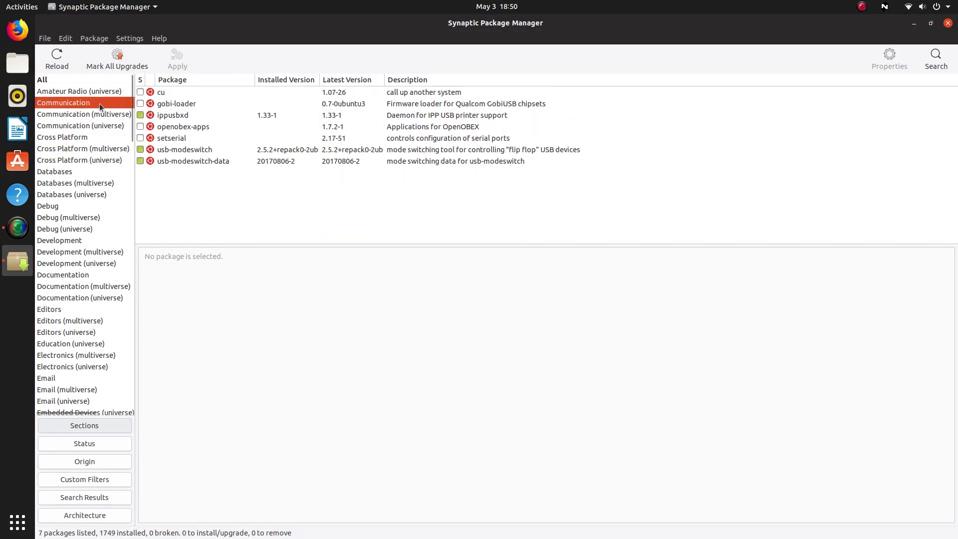
List Communication packages, then browse Status filters: installed, local/obsolete, manual, not installed.
click(100, 115)
click(100, 126)
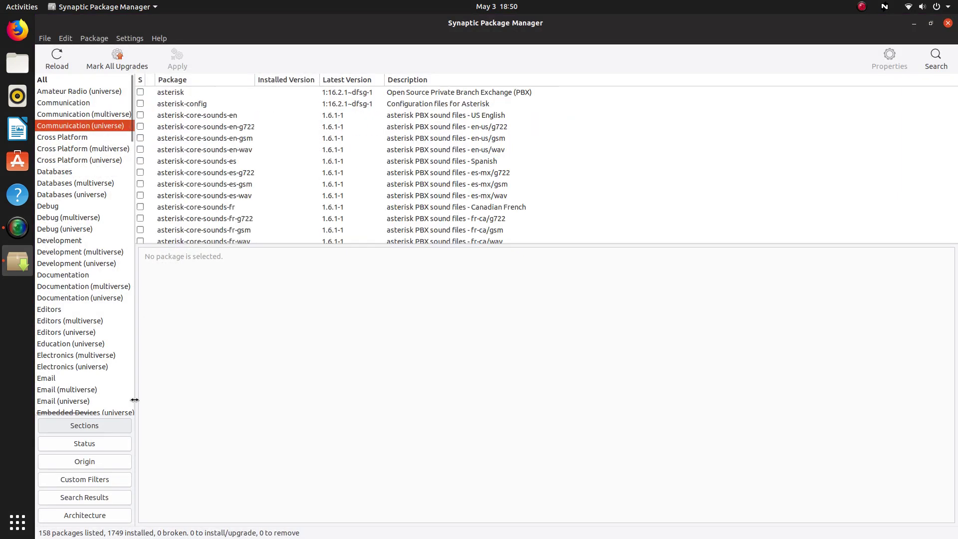
click(107, 439)
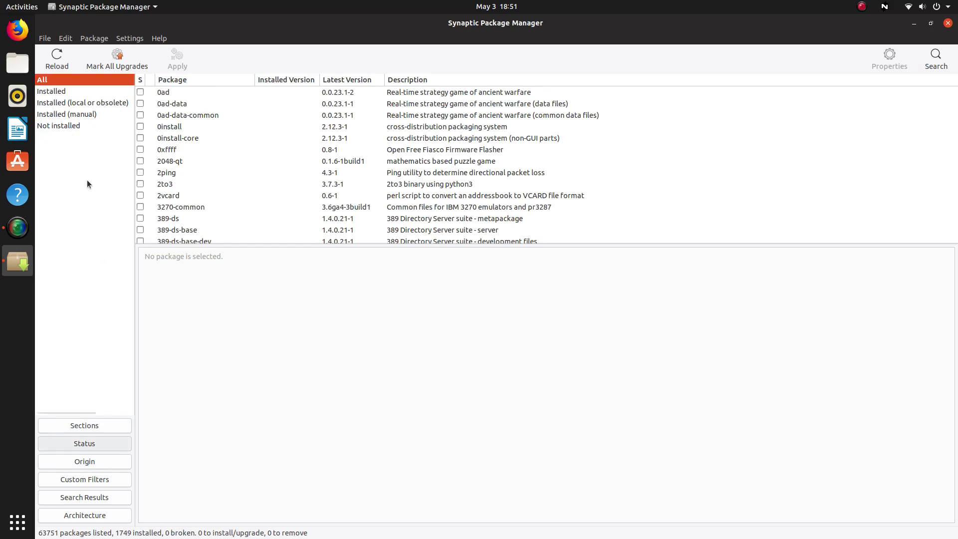
click(88, 90)
click(92, 103)
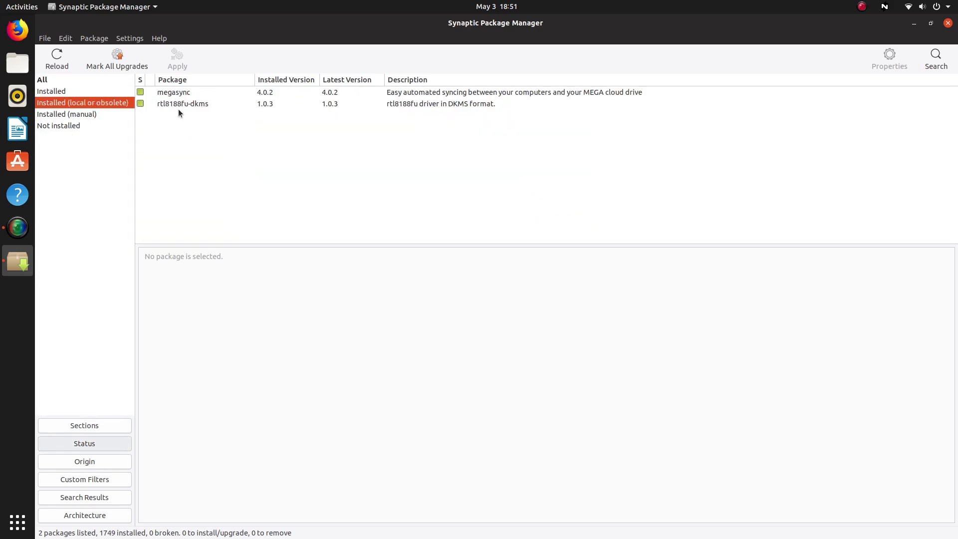
click(86, 115)
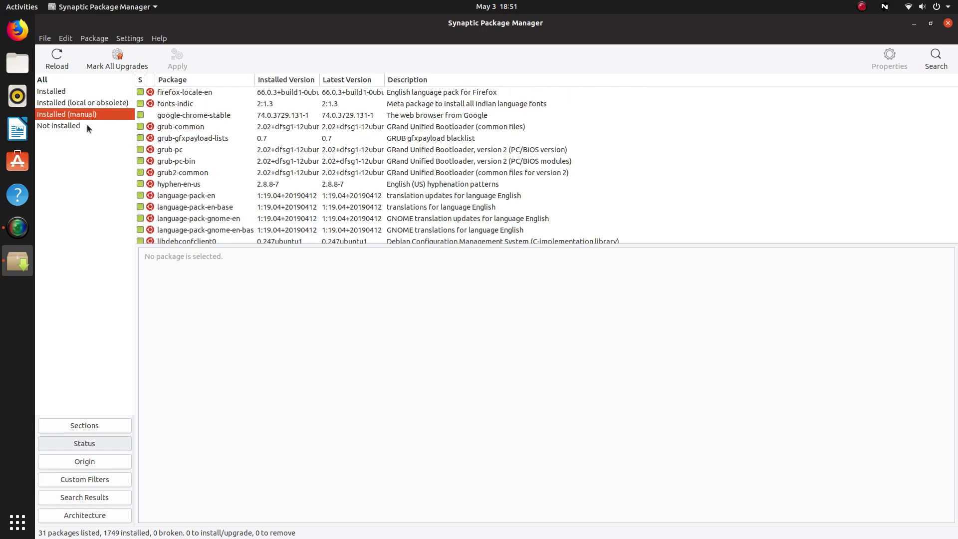
click(87, 124)
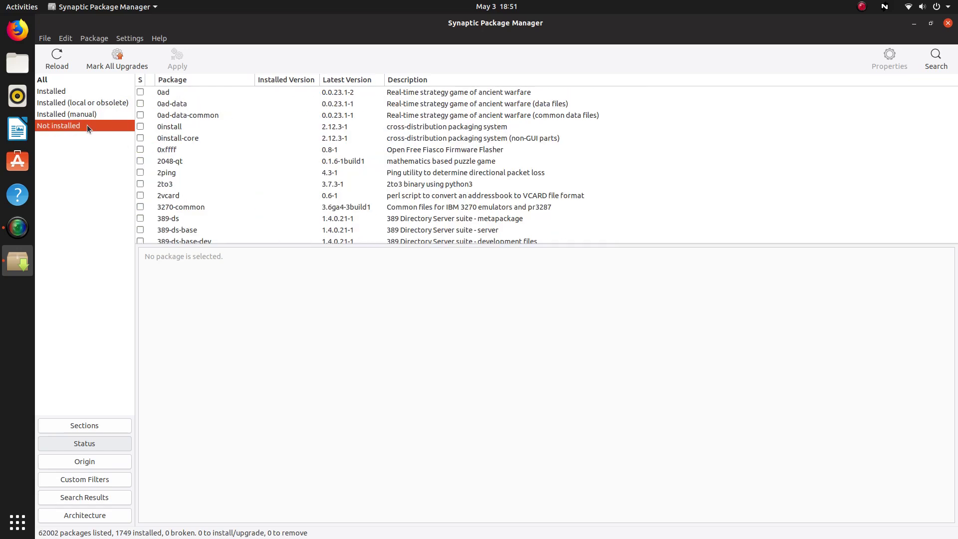
Browse packages by Origin: Google, main, restricted, universe, disco-backports, disco-security/main.
click(119, 465)
click(72, 93)
click(75, 103)
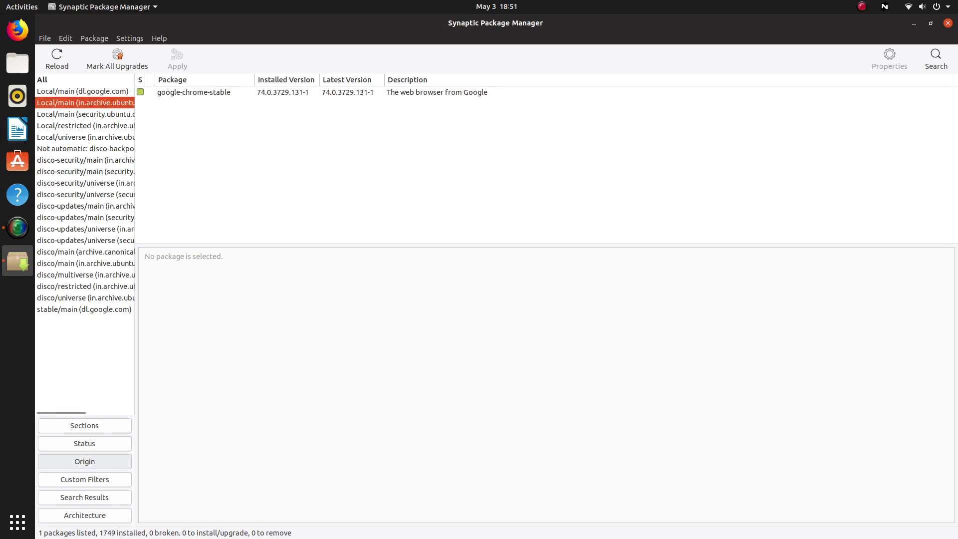
click(82, 124)
click(85, 136)
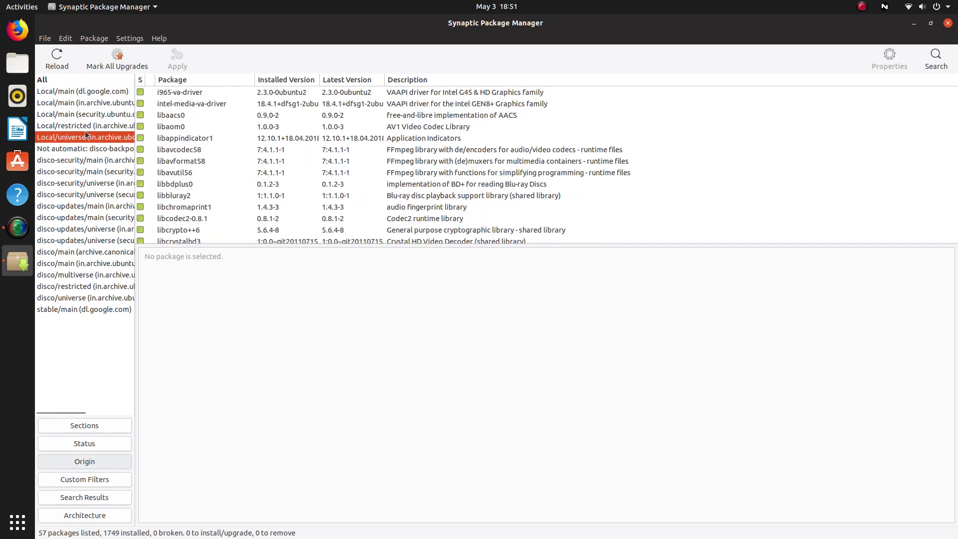
click(90, 149)
click(95, 160)
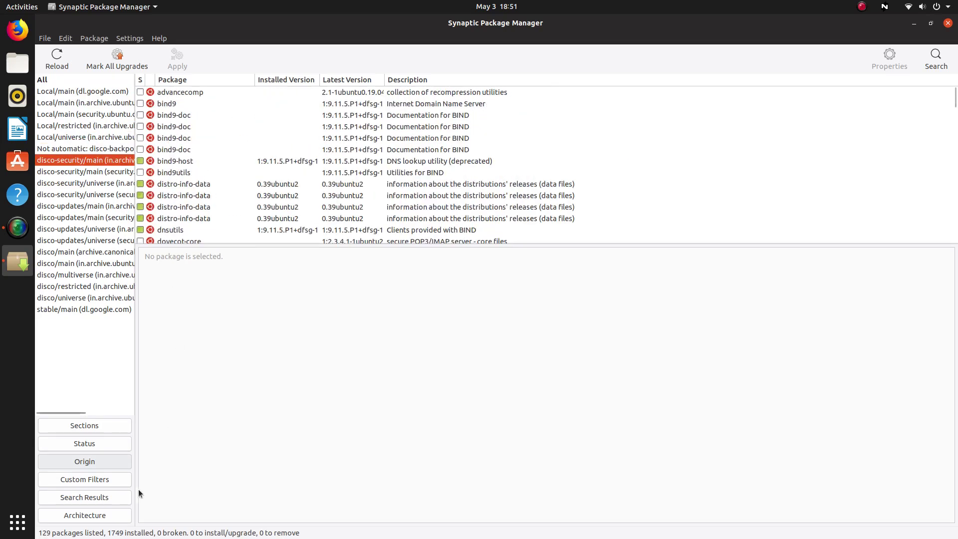
Browse the Custom Filters, settle on Missing Recommends, and select gpart.
click(122, 484)
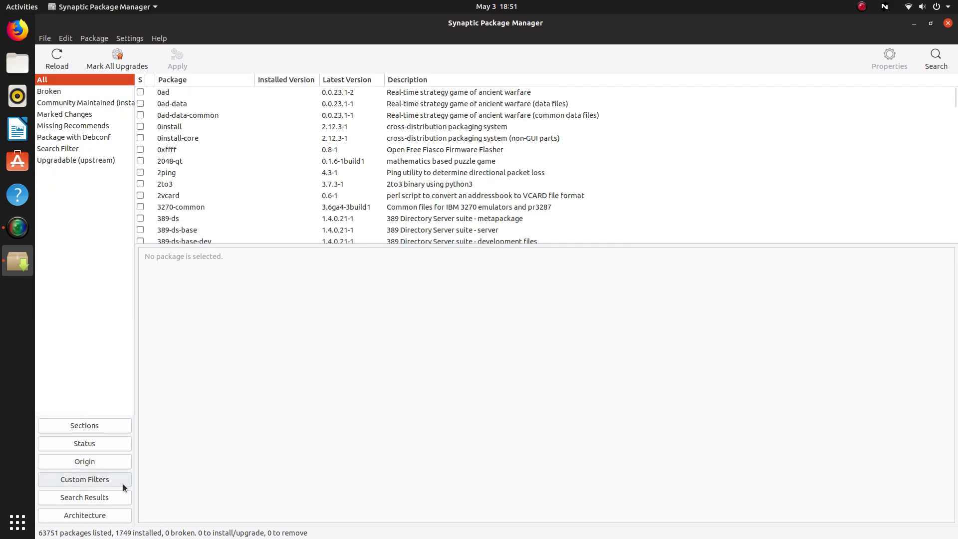
click(68, 93)
click(72, 103)
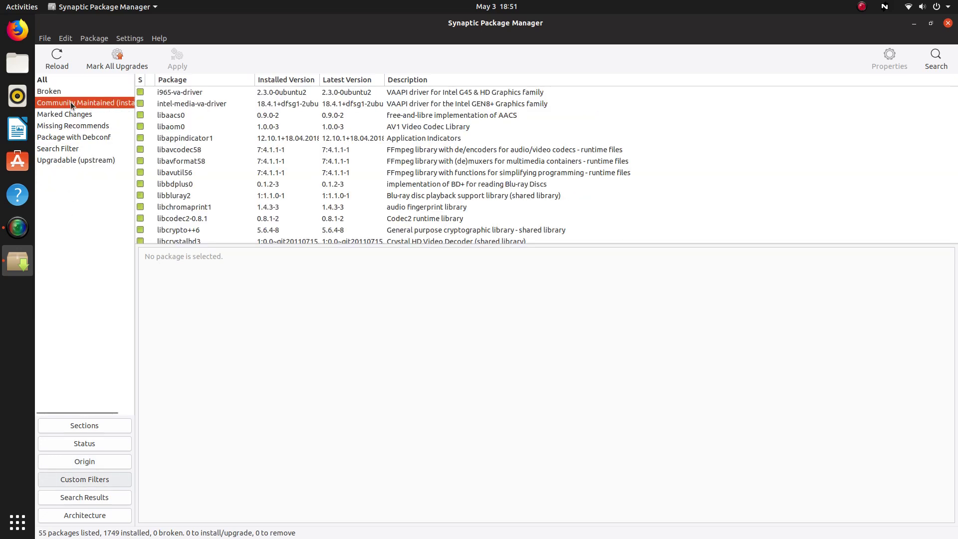
click(80, 115)
click(82, 124)
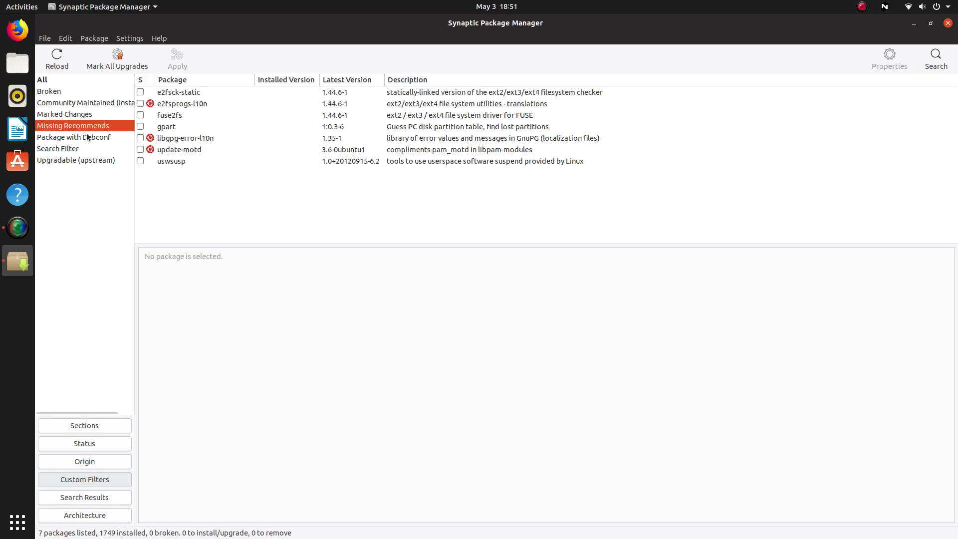
click(87, 138)
click(92, 149)
click(100, 126)
click(201, 129)
Mark all seven listed packages for installation, accepting the extra dependency.
key(ctrl+a)
right_click(201, 131)
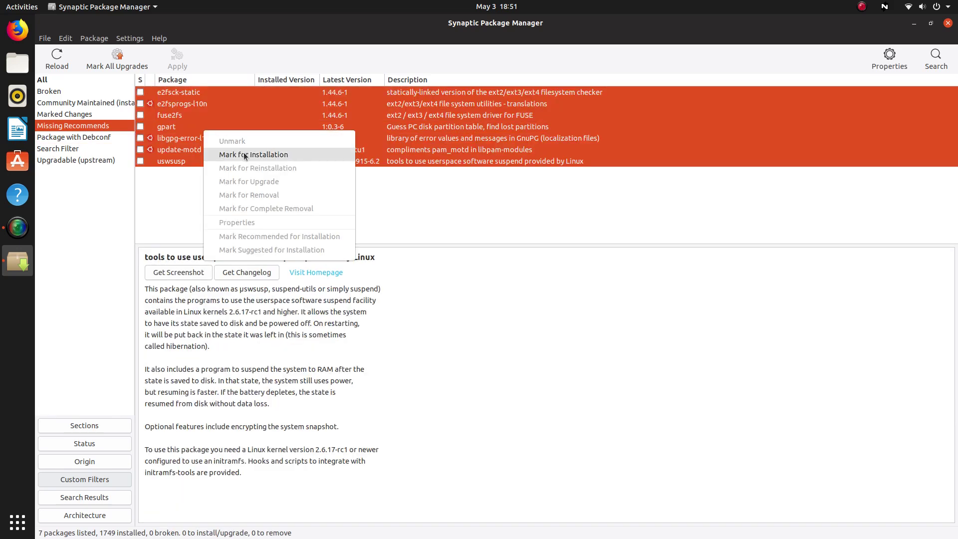
click(245, 155)
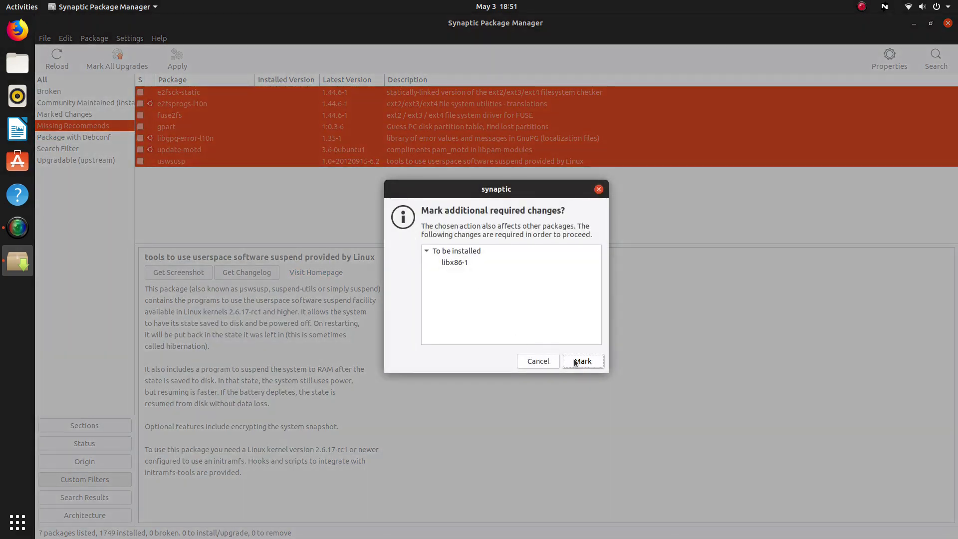
click(576, 362)
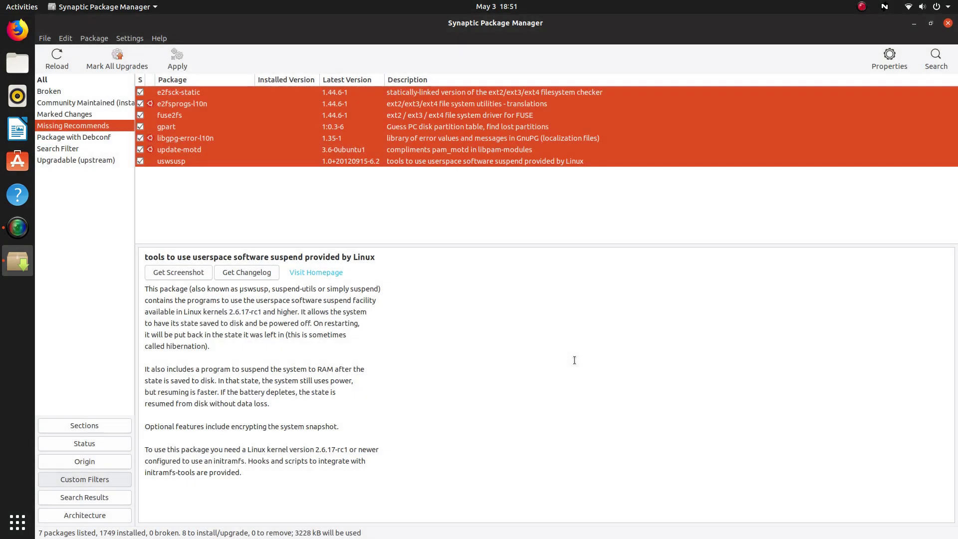
Browse packages by Architecture: architecture-independent, amd64 and i386.
click(100, 514)
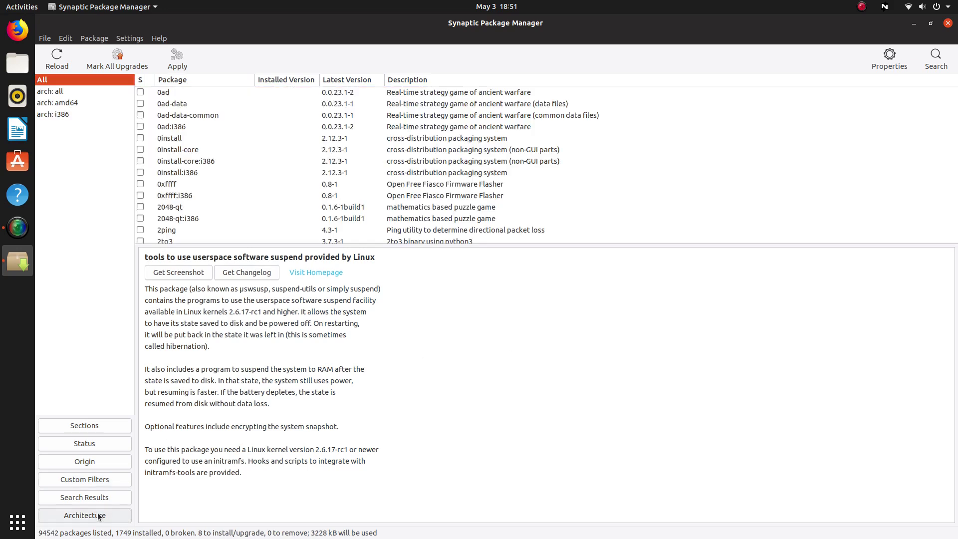
click(70, 91)
click(77, 103)
click(79, 114)
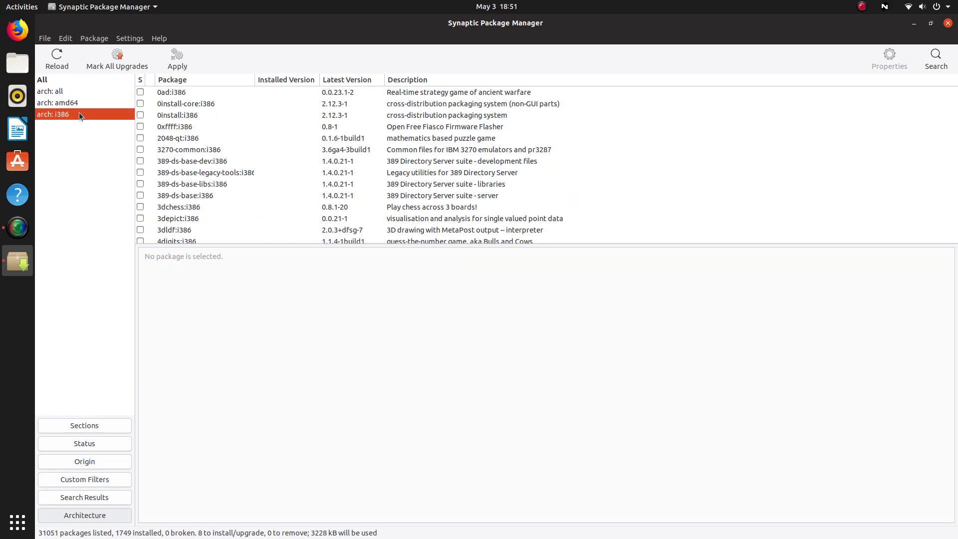
click(80, 103)
click(81, 92)
List packages by Sections and look through the Package menu.
click(96, 425)
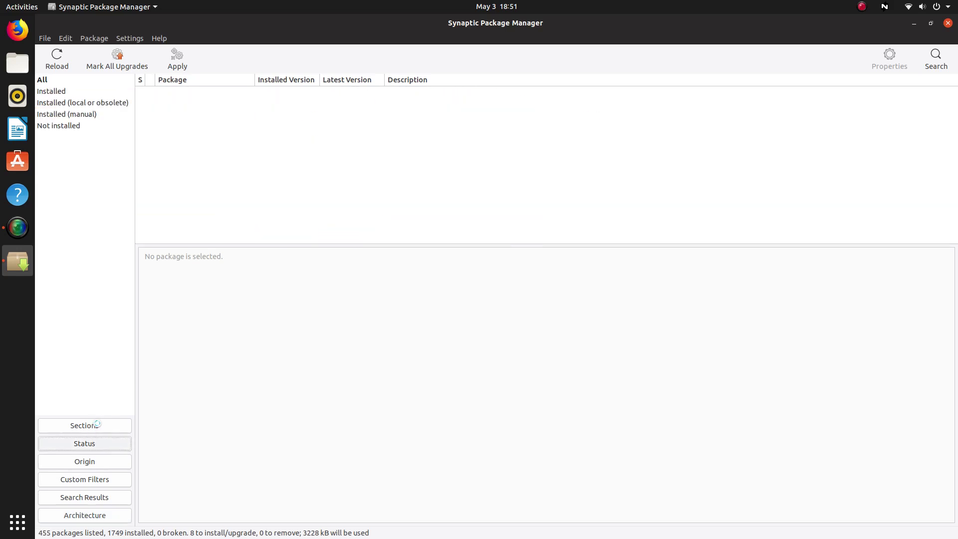
click(95, 40)
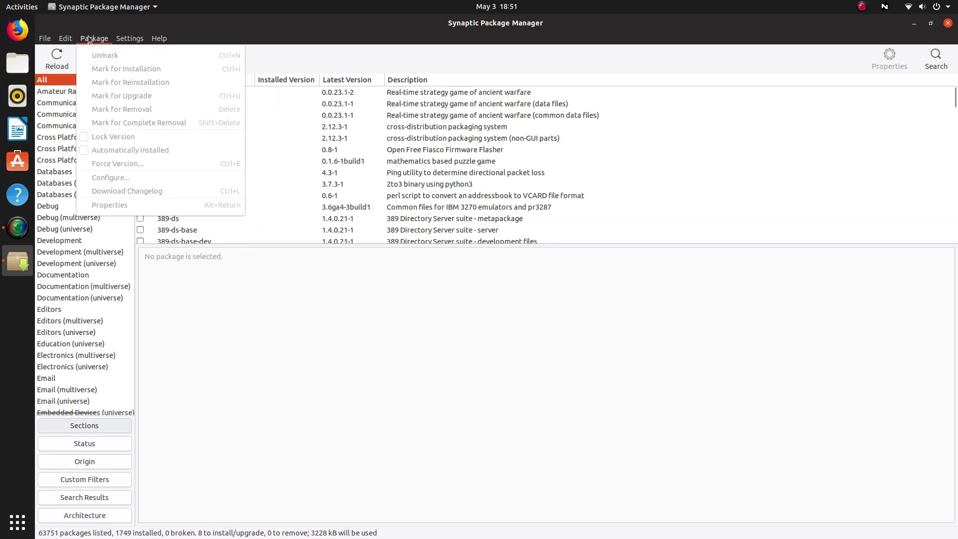
mouse_move(64, 39)
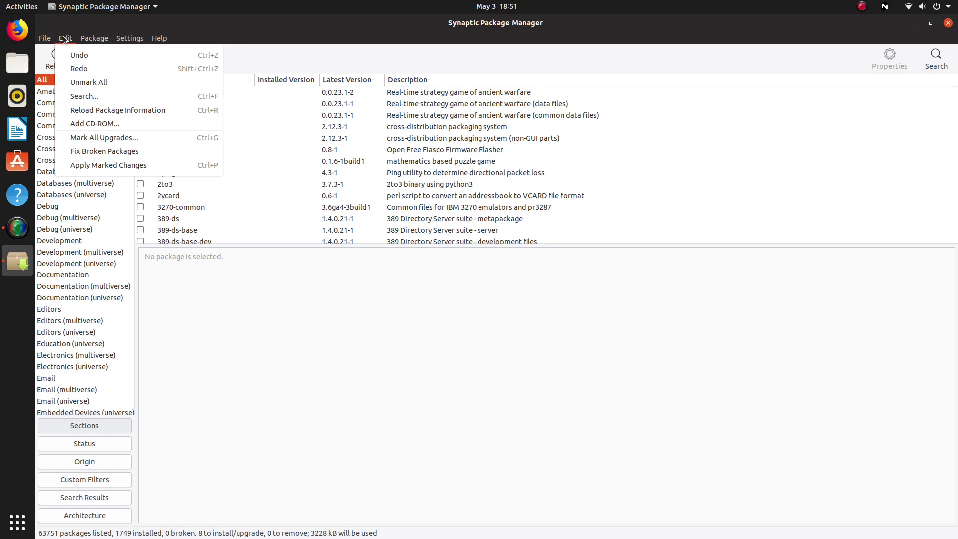
Fix broken packages and search for 'vlc'.
click(118, 152)
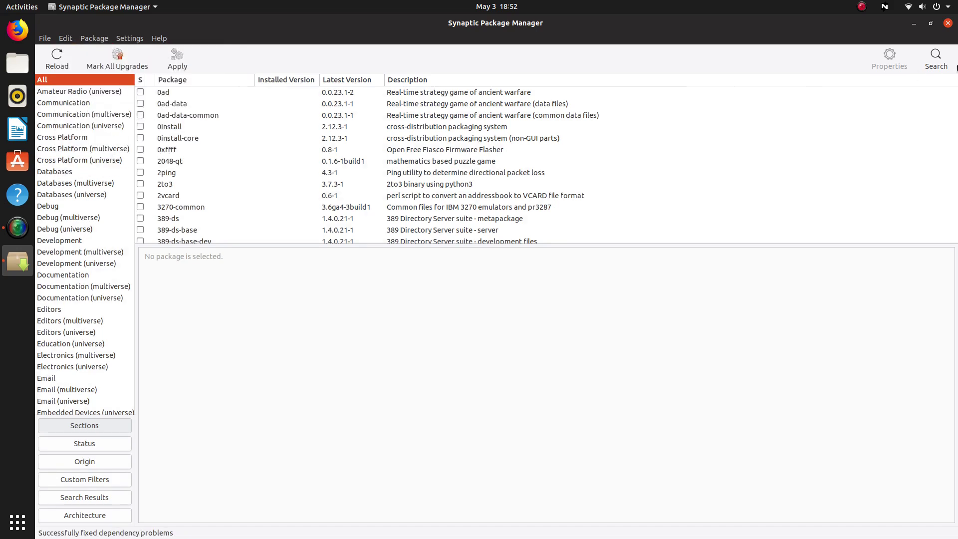
click(935, 57)
text(vlc)
key(Return)
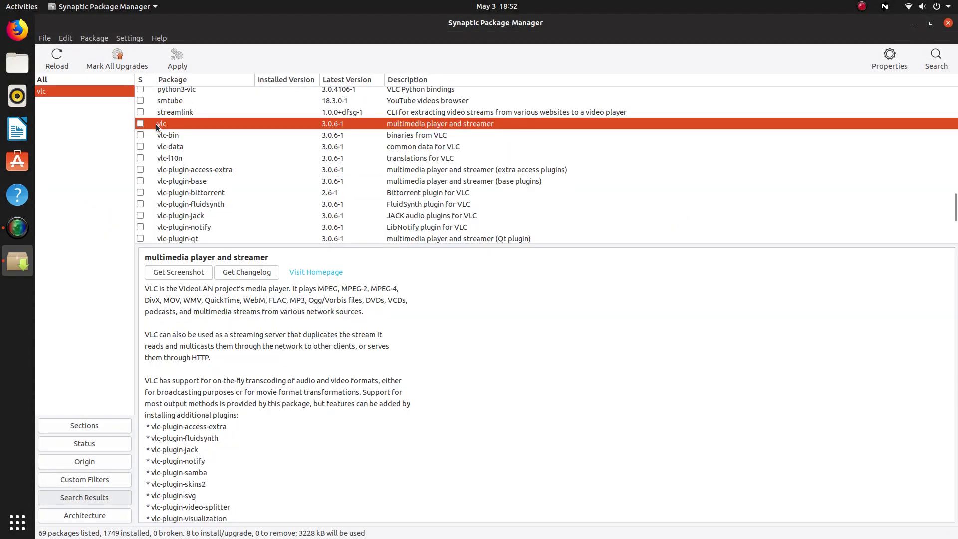
Mark vlc for installation along with its required dependencies.
click(140, 123)
click(190, 146)
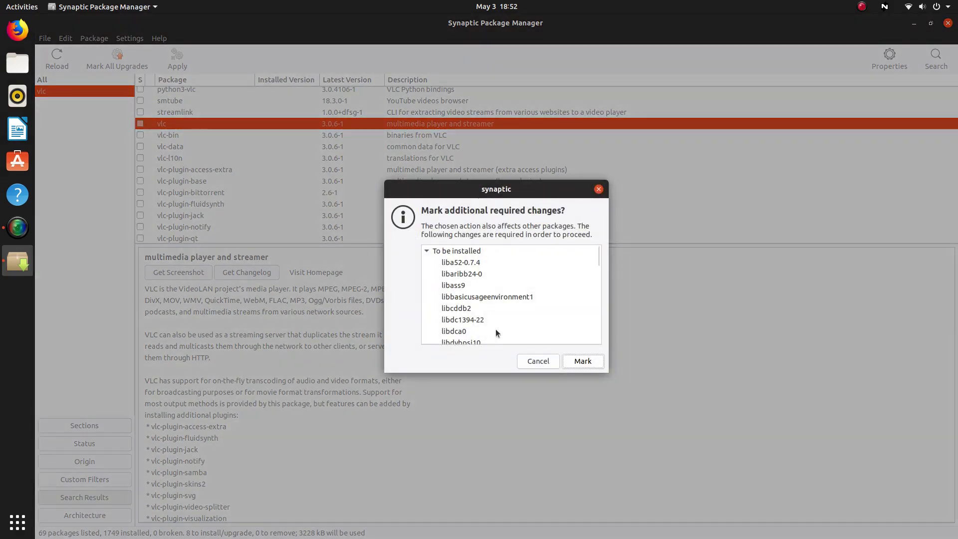
click(568, 361)
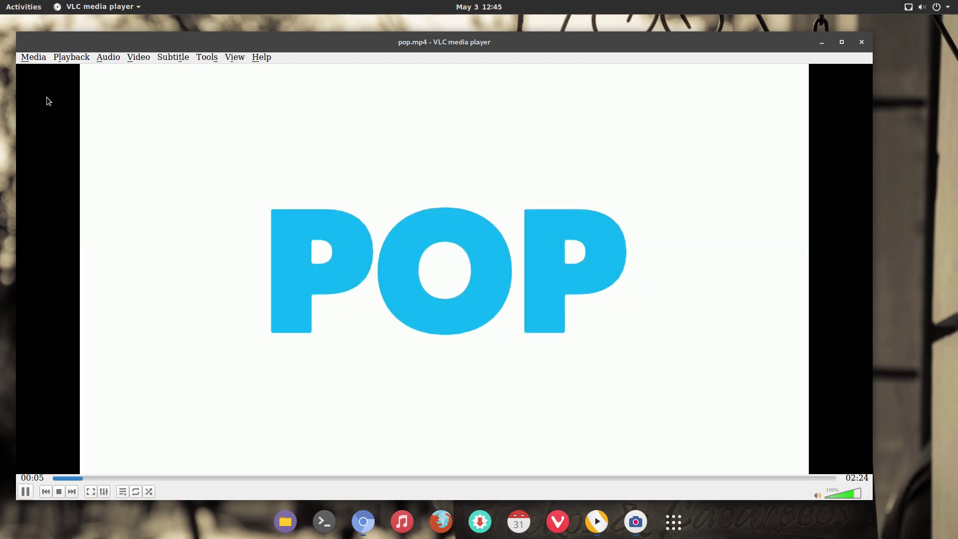
Browse VLC's Media, Playback, Audio, Video and Tools menus while pop.mp4 plays.
click(42, 61)
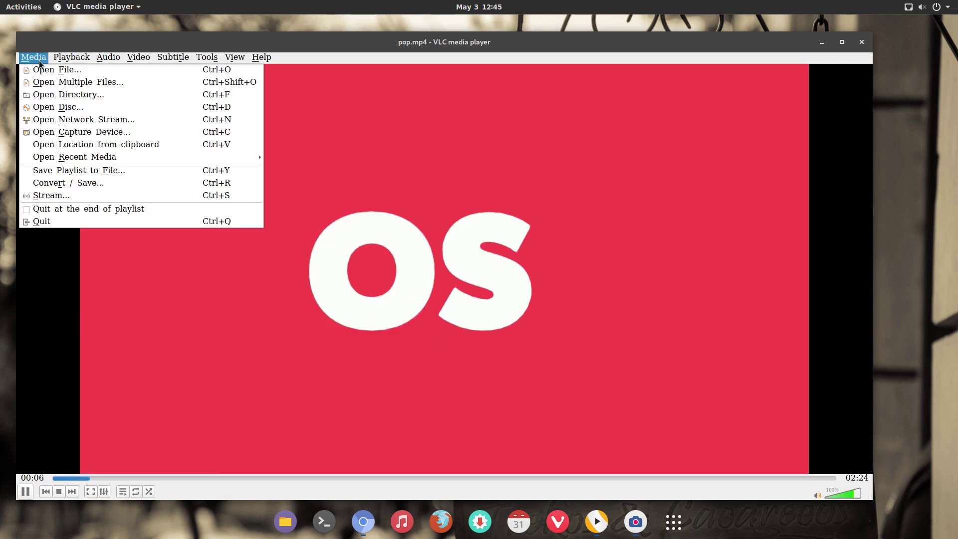
mouse_move(73, 59)
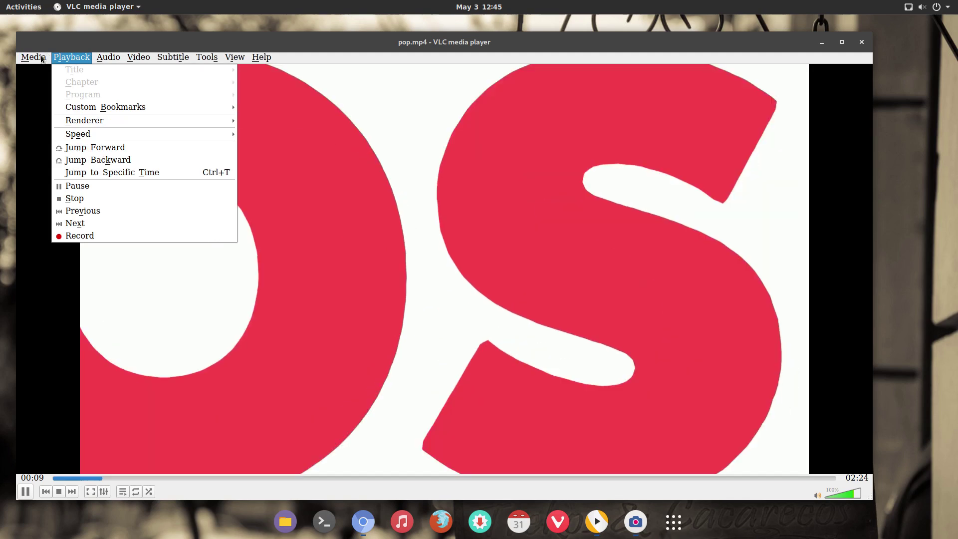
mouse_move(33, 57)
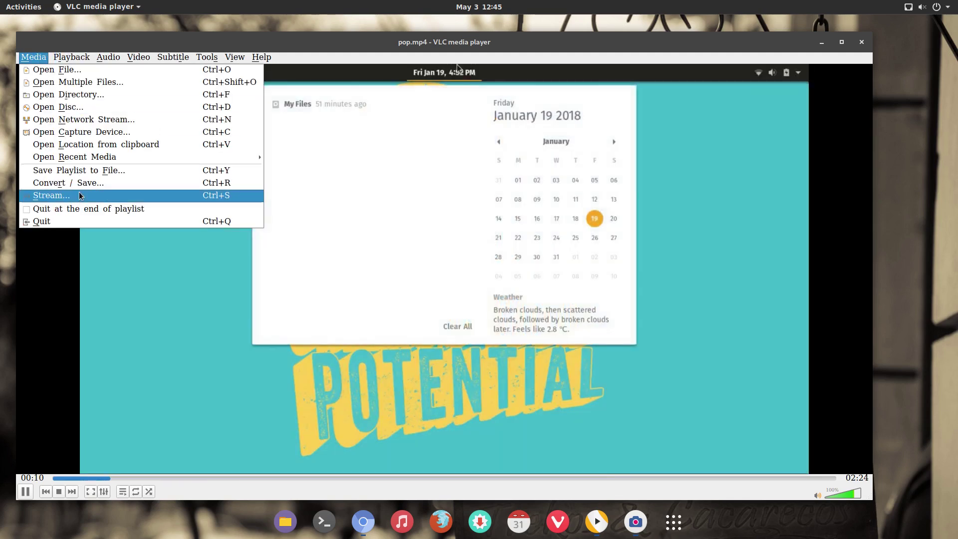
mouse_move(111, 59)
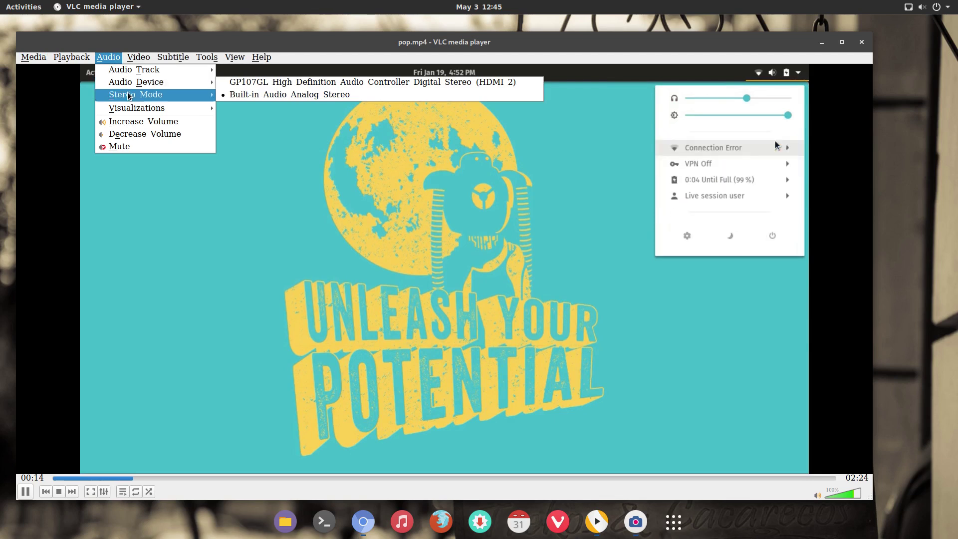
mouse_move(134, 110)
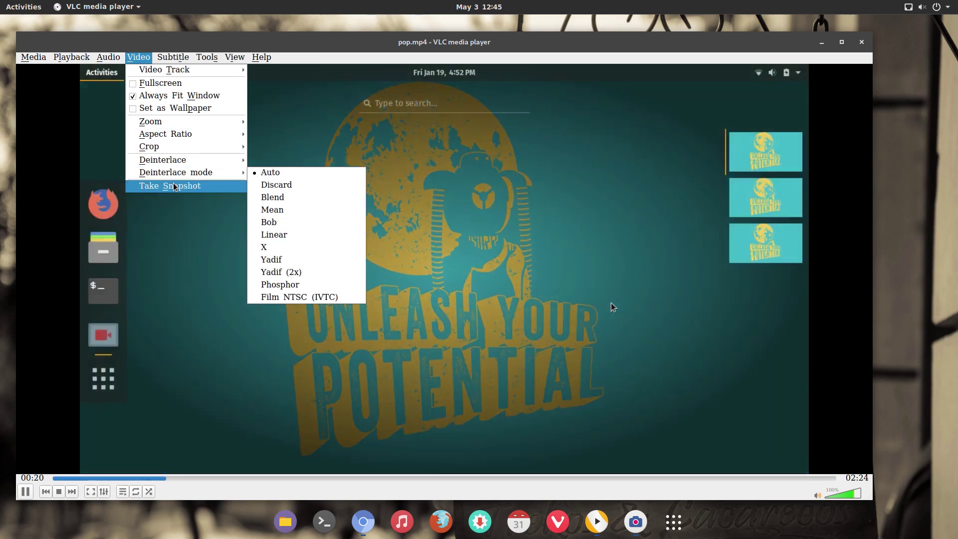
Open Track Synchronization and adjust the audio track sync value.
mouse_move(208, 57)
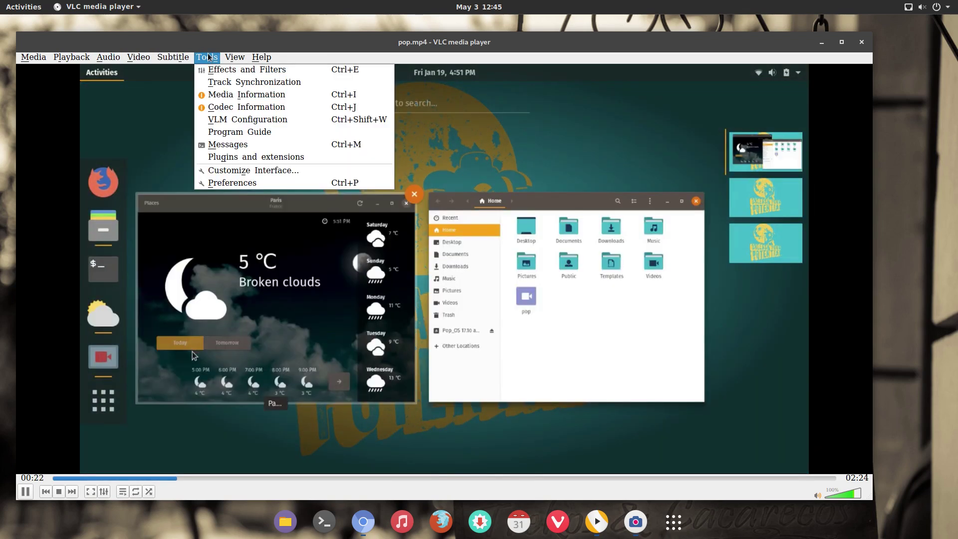
click(226, 82)
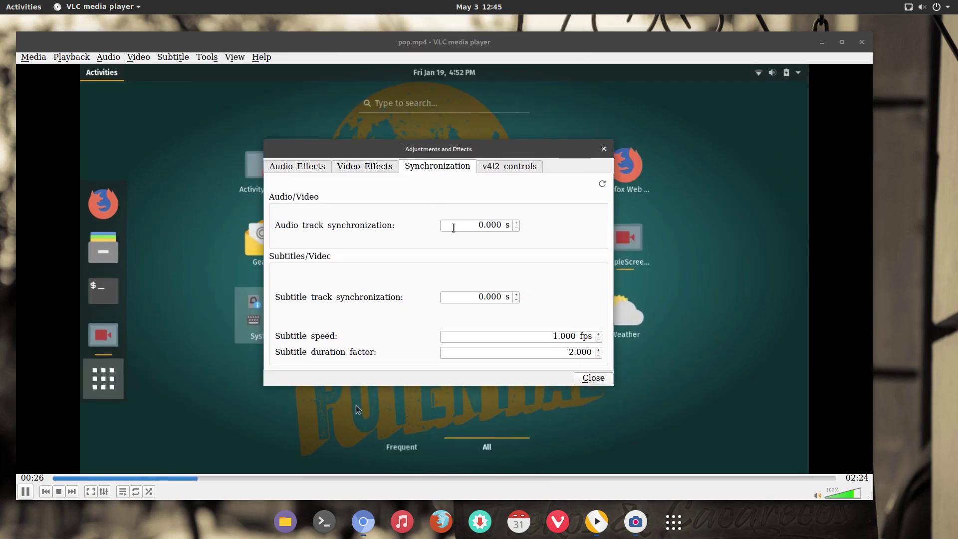
click(456, 229)
scroll(457, 229, up, 1)
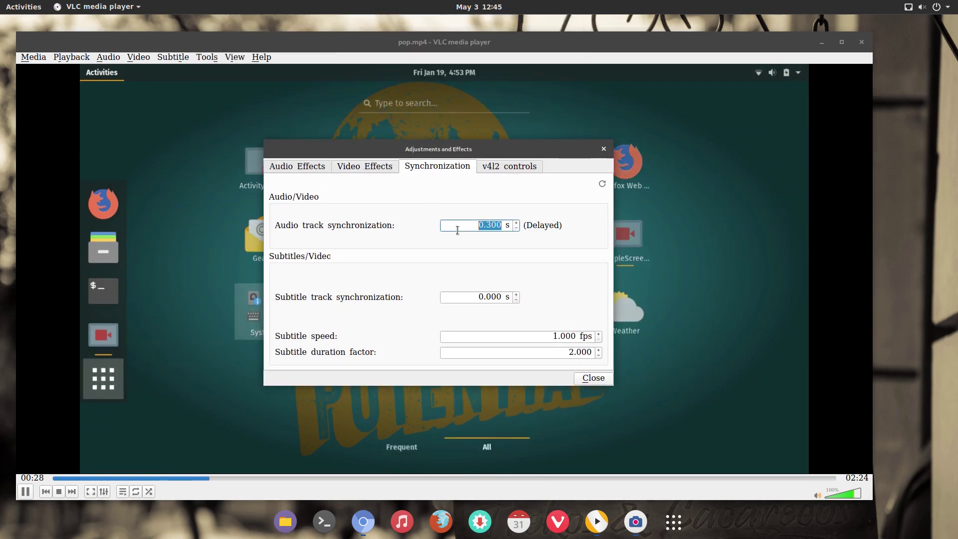
scroll(457, 230, down, 1)
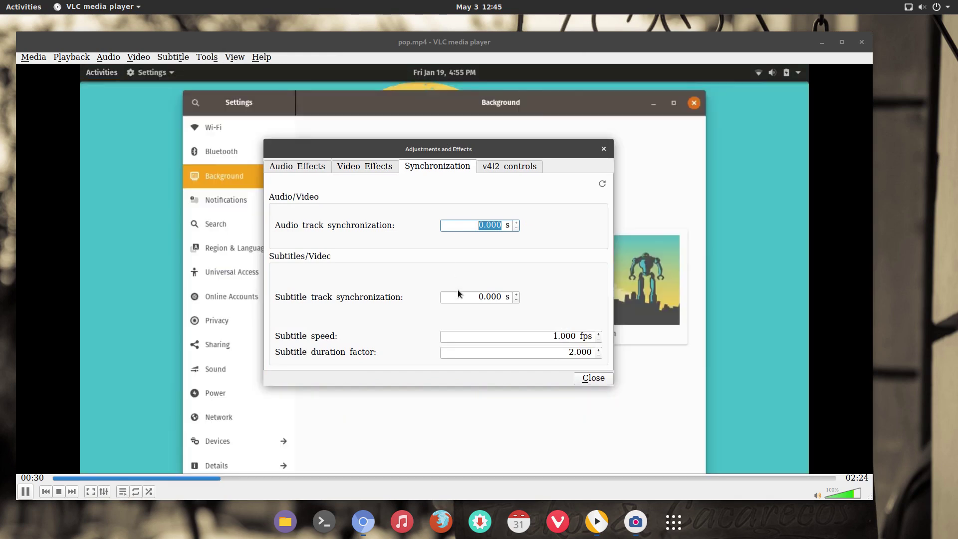
View the Video Effects, Audio Effects and v4l2 tabs, close the dialog, and open View.
click(365, 167)
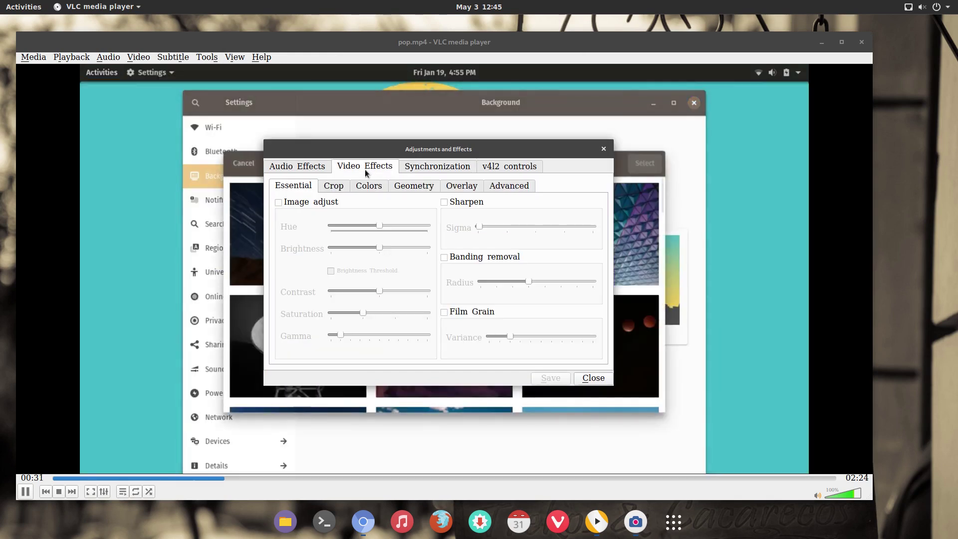
click(319, 167)
click(499, 166)
click(605, 149)
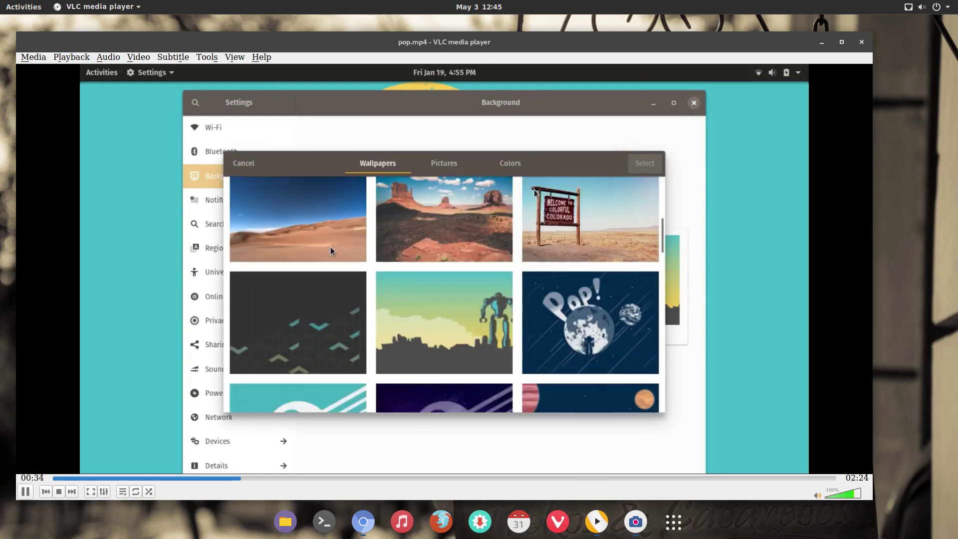
click(231, 58)
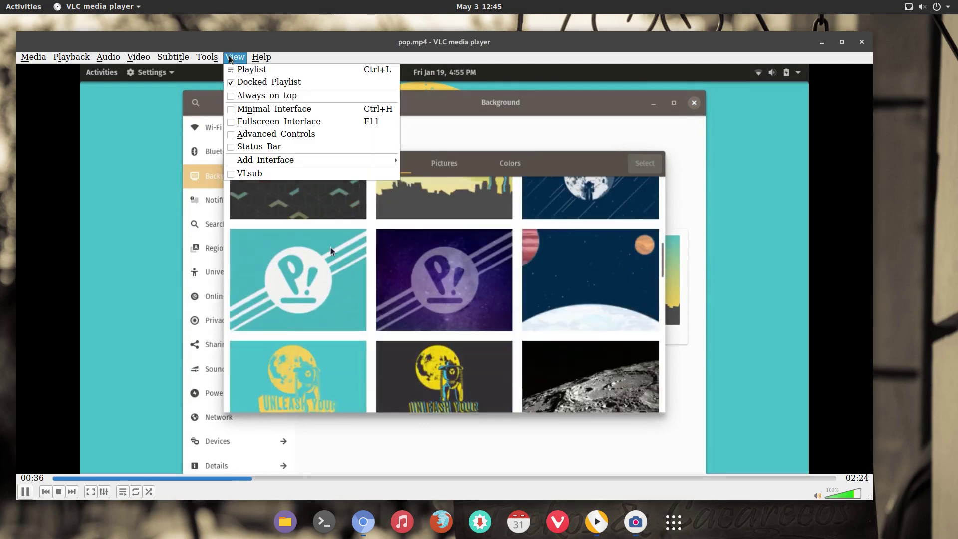
mouse_move(257, 57)
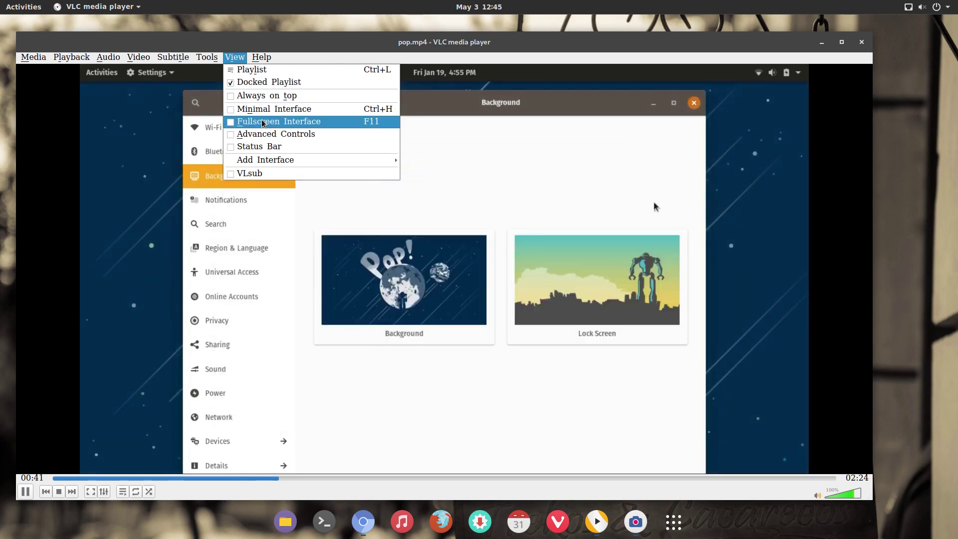
Switch to the fullscreen interface, make the video fill the screen, then exit fullscreen.
click(278, 121)
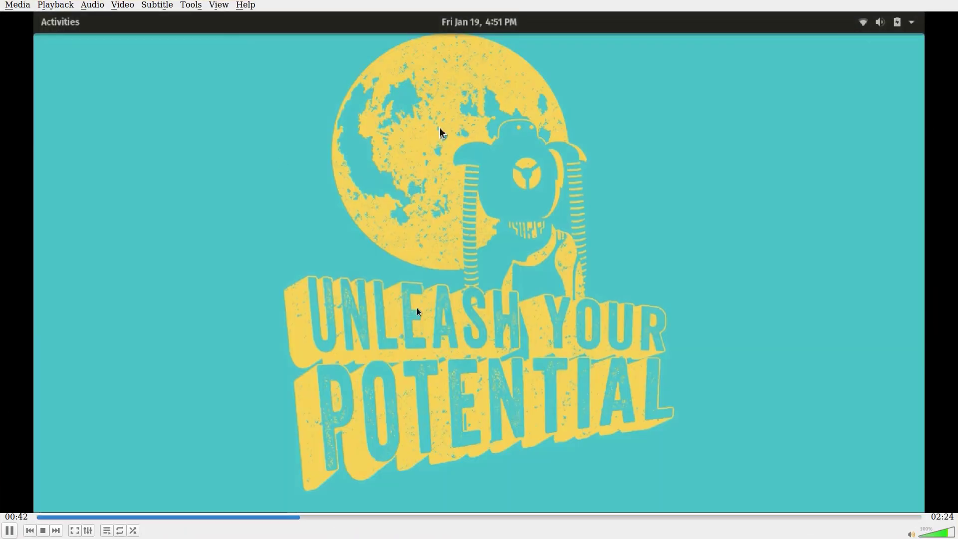
double_click(416, 305)
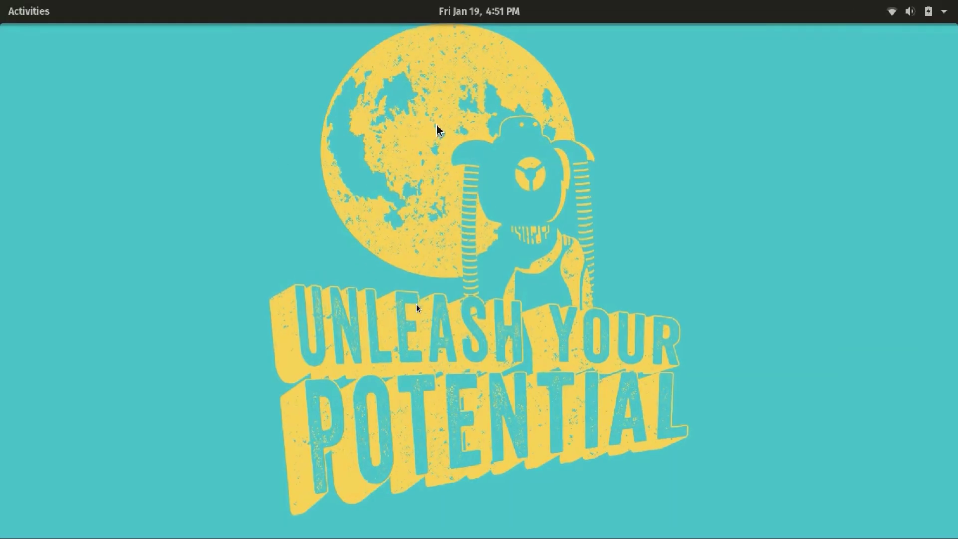
mouse_move(399, 293)
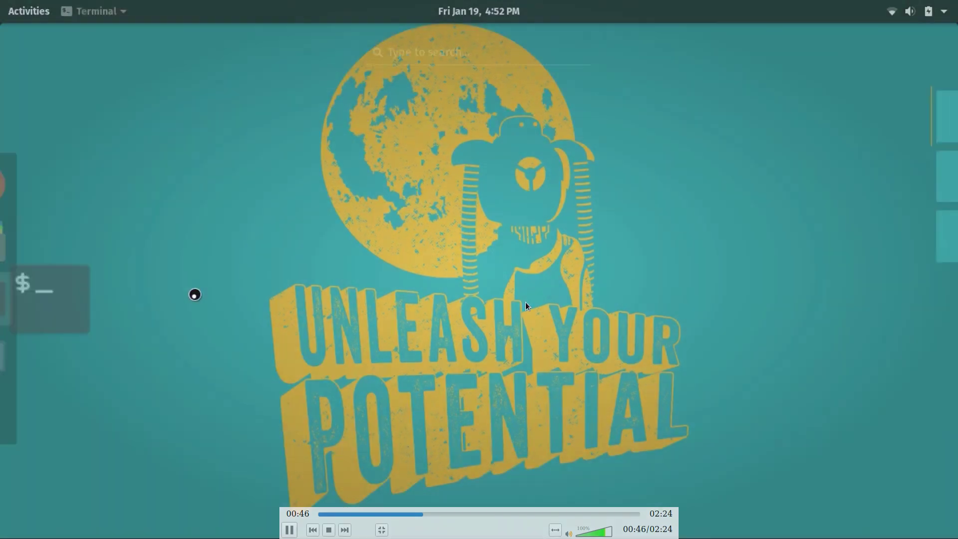
double_click(526, 303)
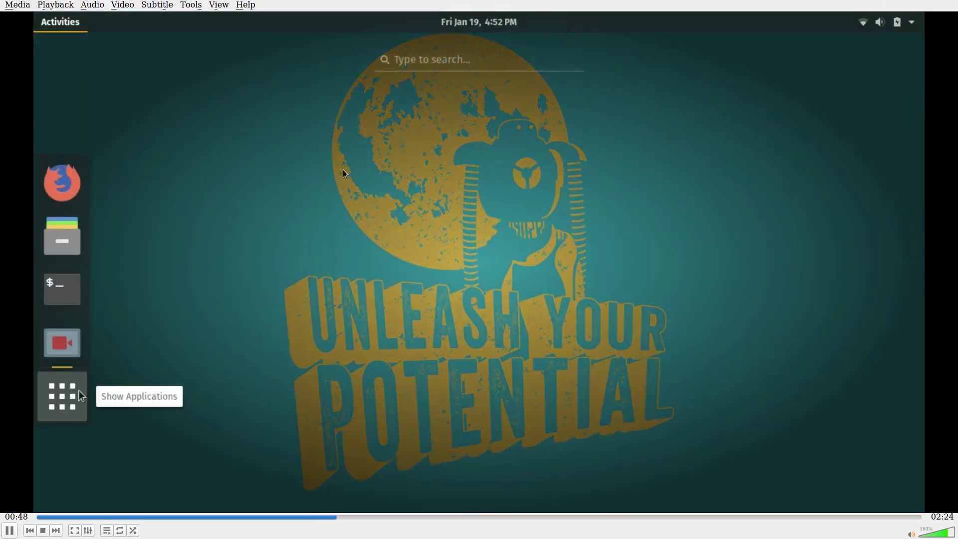
Open and dismiss the video's context menu, then restore a normal-sized window.
right_click(384, 232)
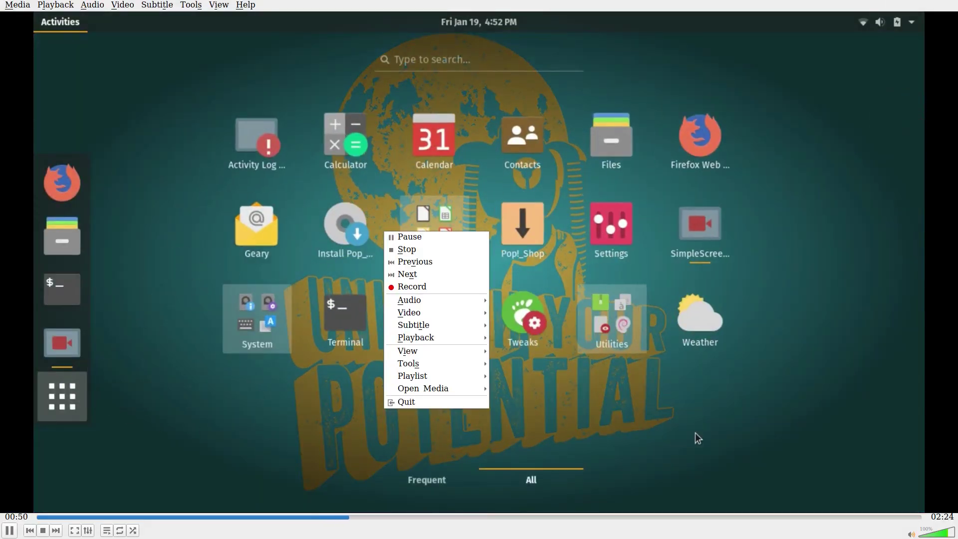
key(Escape)
double_click(630, 327)
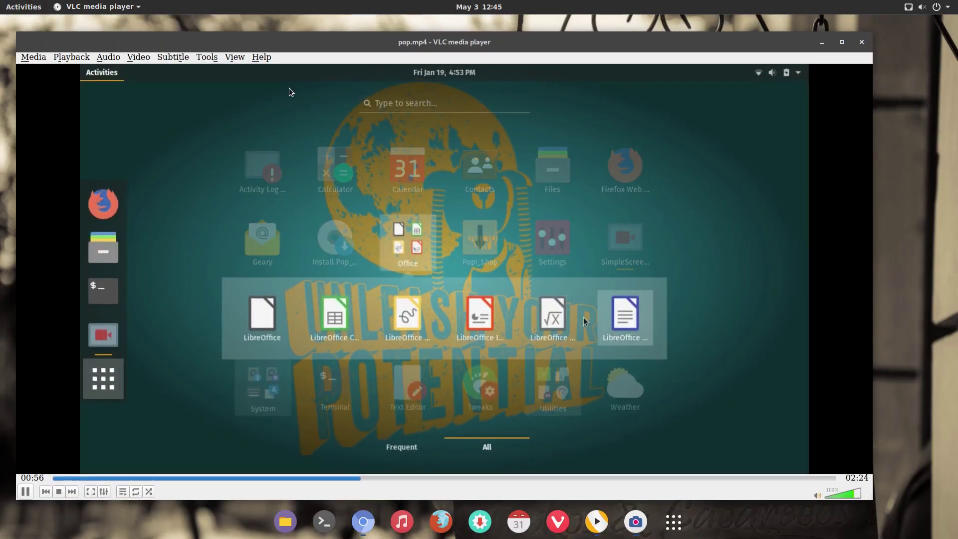
Show the status bar beneath the video, then hide it again.
click(266, 58)
mouse_move(236, 57)
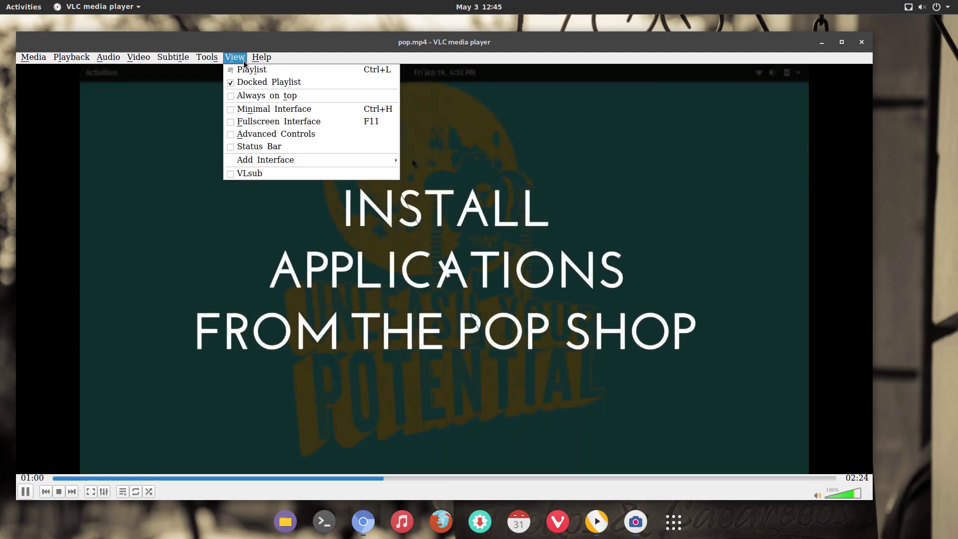
click(259, 146)
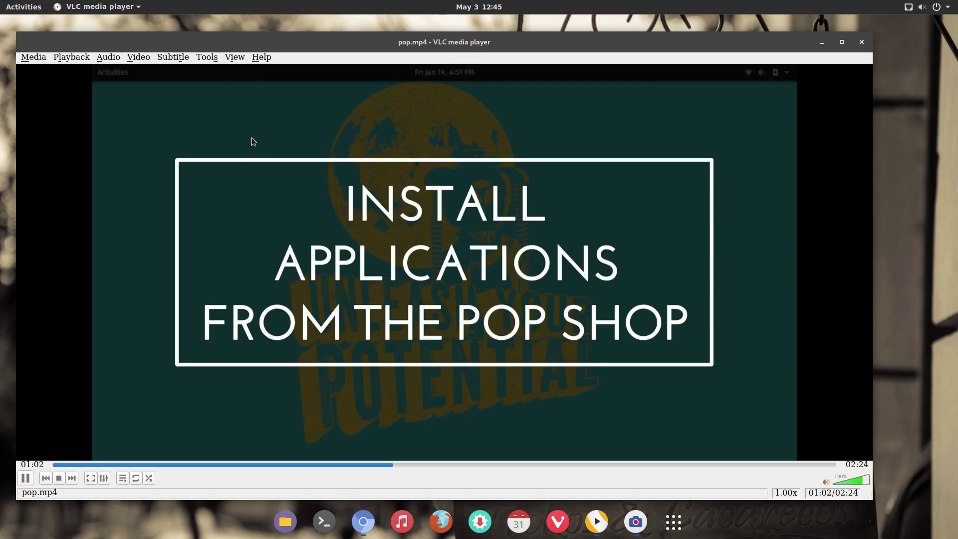
click(234, 57)
click(259, 146)
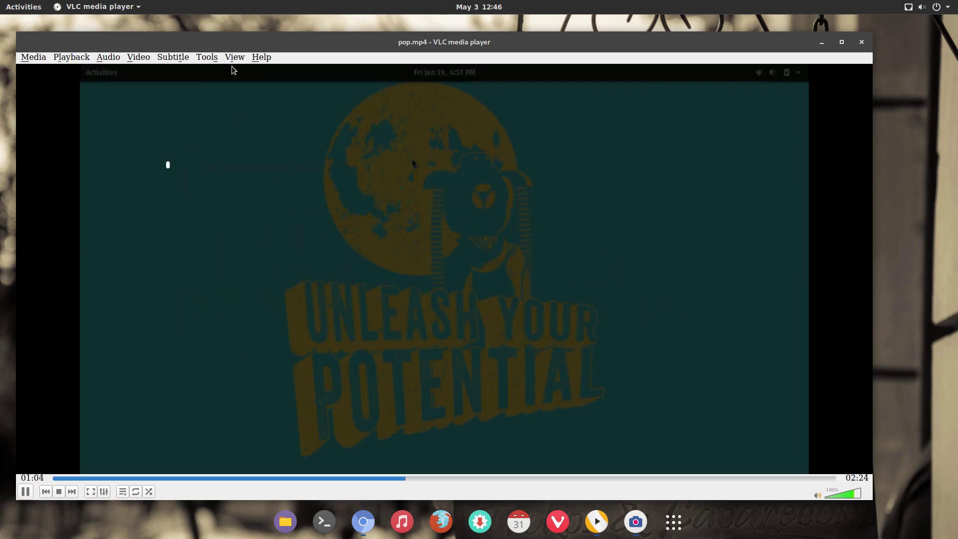
Show and hide the advanced controls, then switch to the Minimal Interface.
click(234, 57)
click(259, 133)
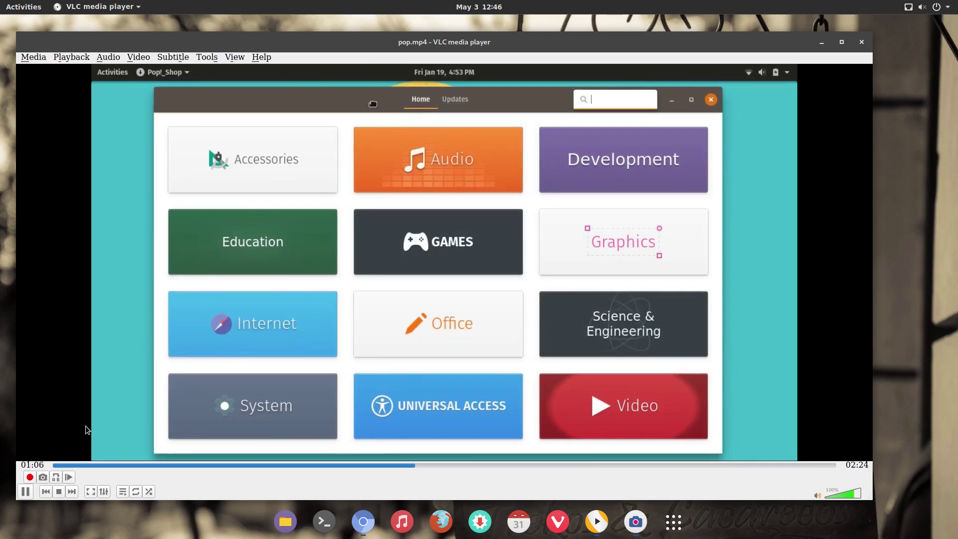
click(237, 57)
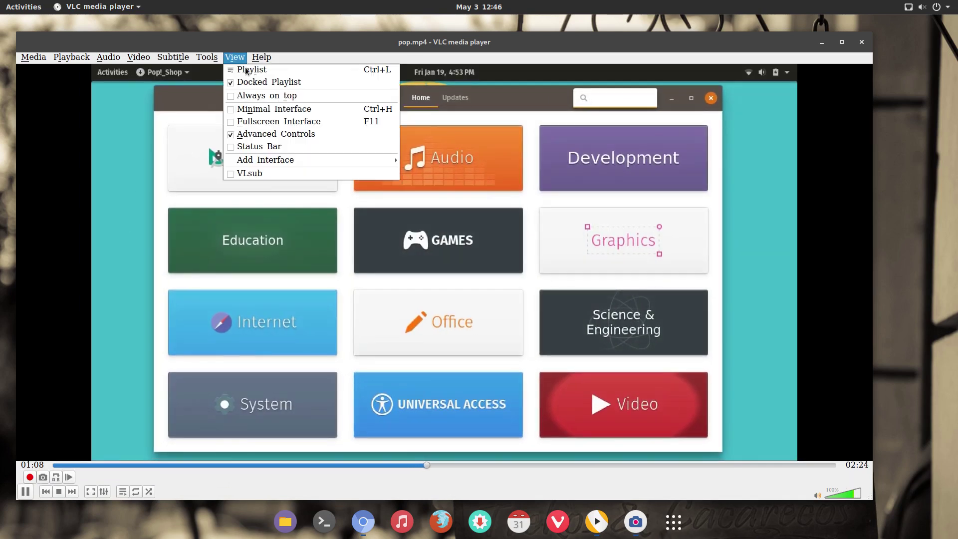
click(263, 133)
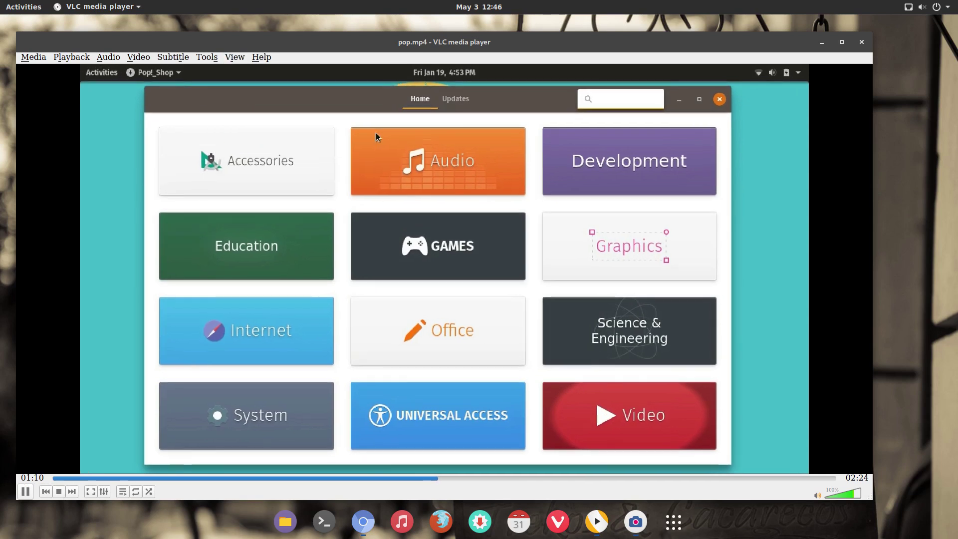
click(234, 56)
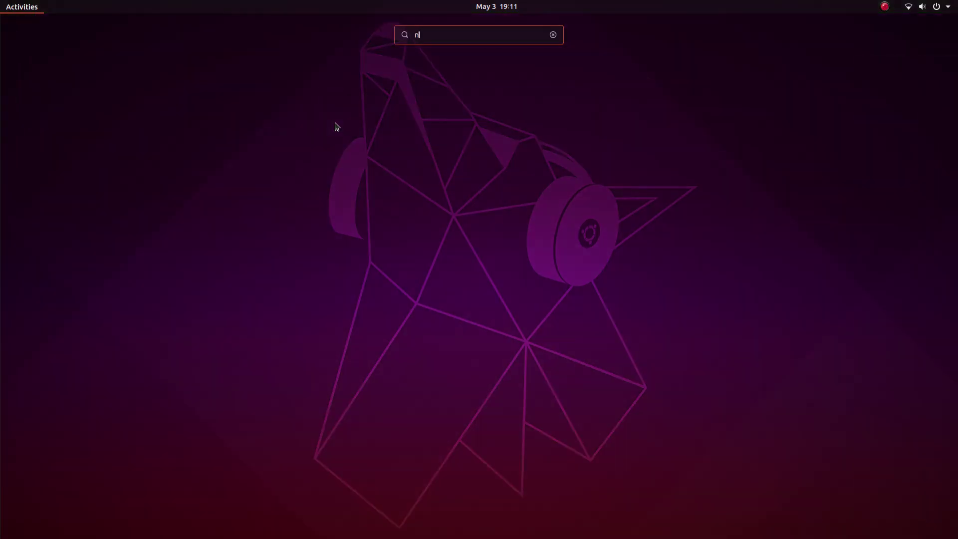
Launch NitroShare and send SynapticDemo-2019-05-03_18.50.42.mkv from Videos to the Linux device.
key(Return)
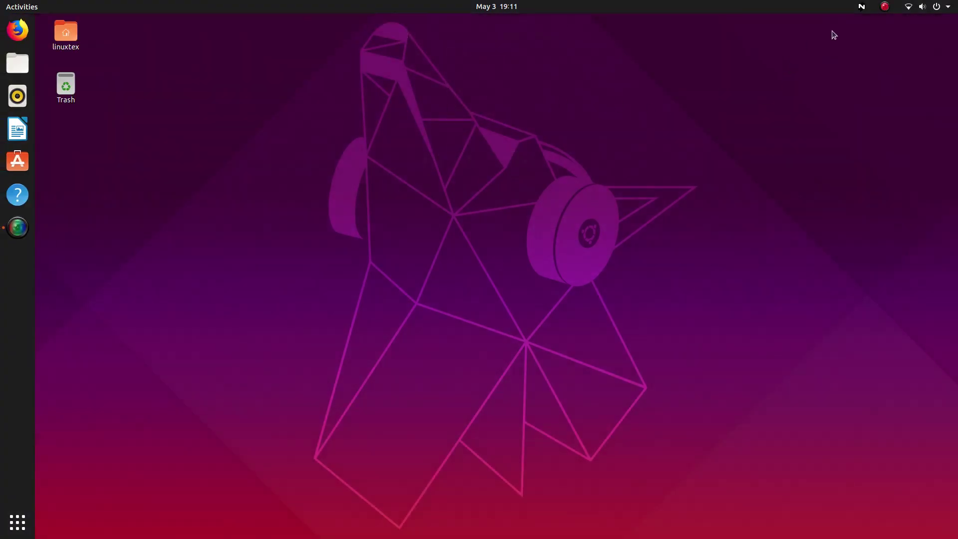
click(862, 7)
click(870, 37)
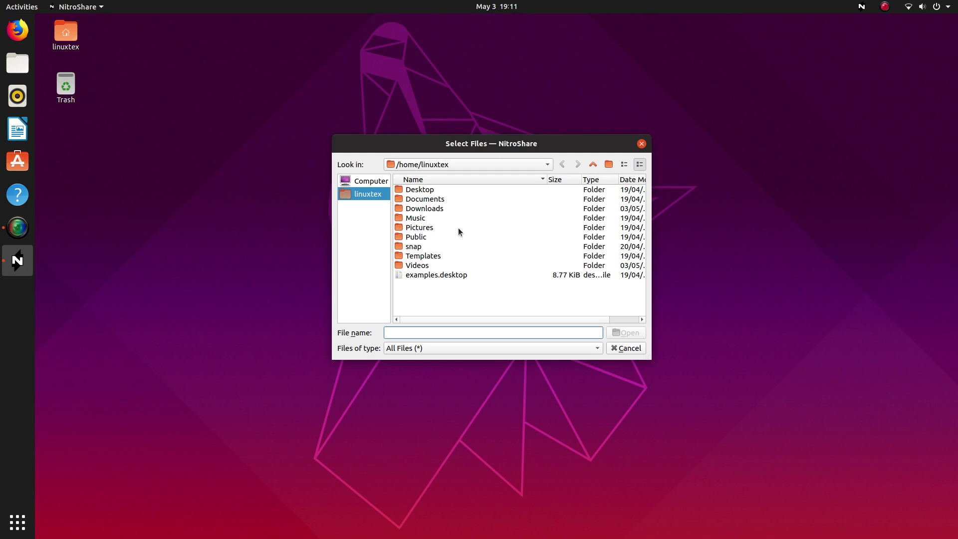
double_click(423, 267)
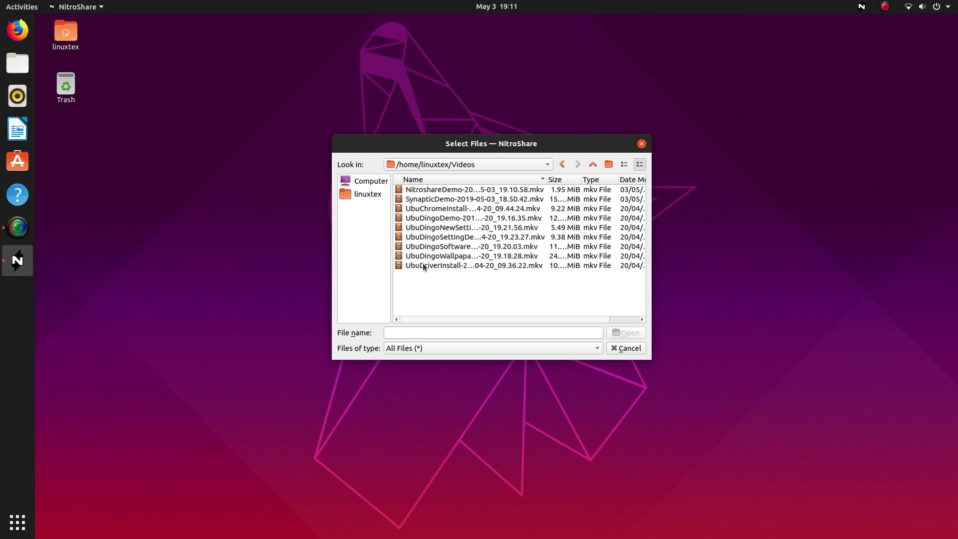
click(454, 200)
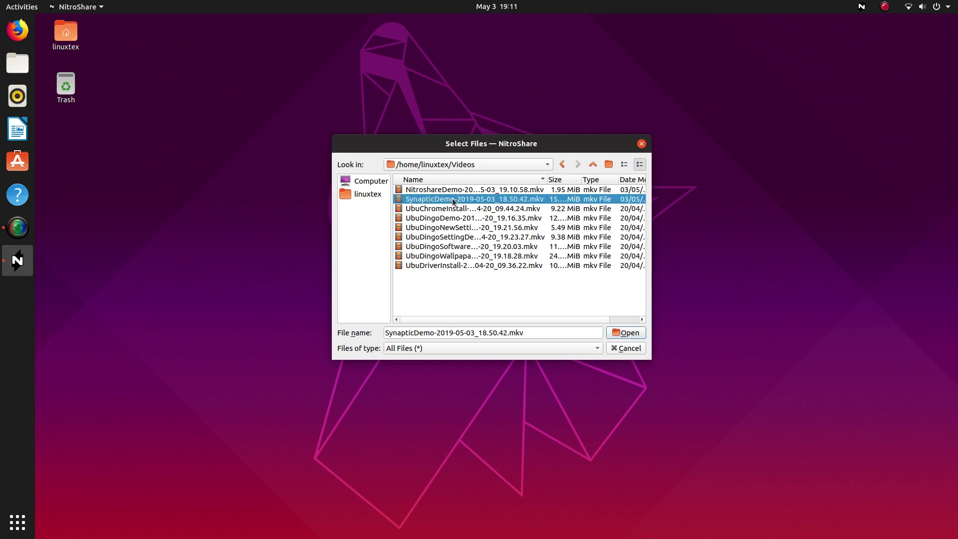
click(640, 337)
click(451, 242)
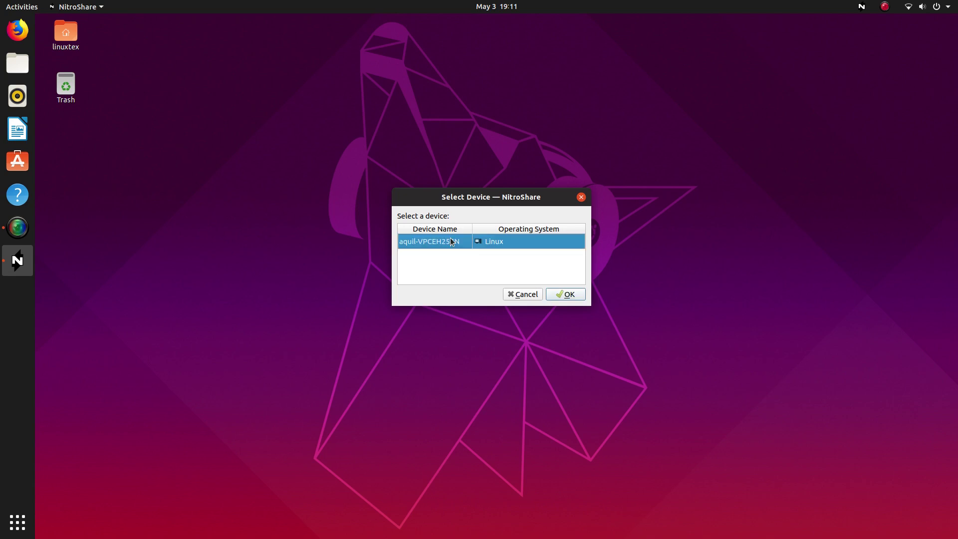
click(568, 295)
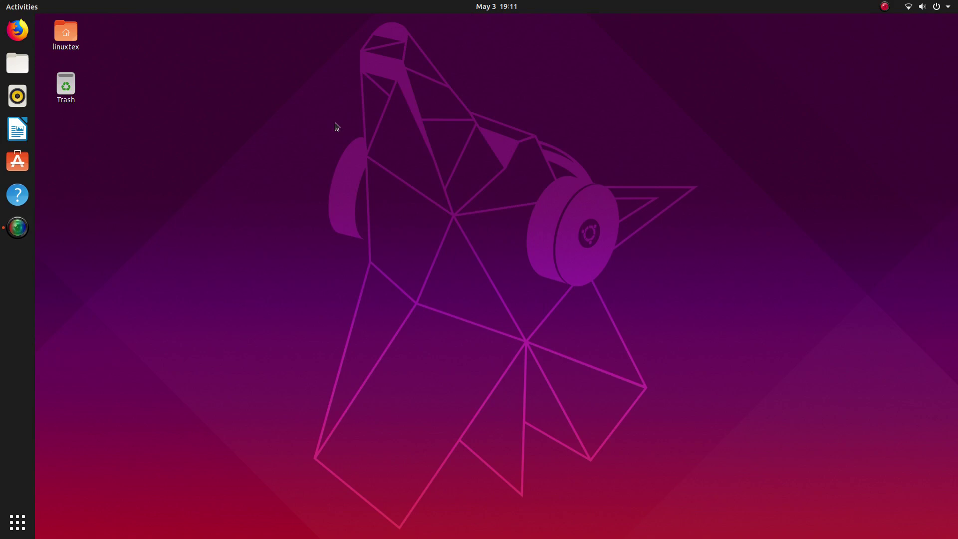
Relaunch NitroShare by searching 'nit' from the desktop overview.
key(super)
text(nitr)
key(Return)
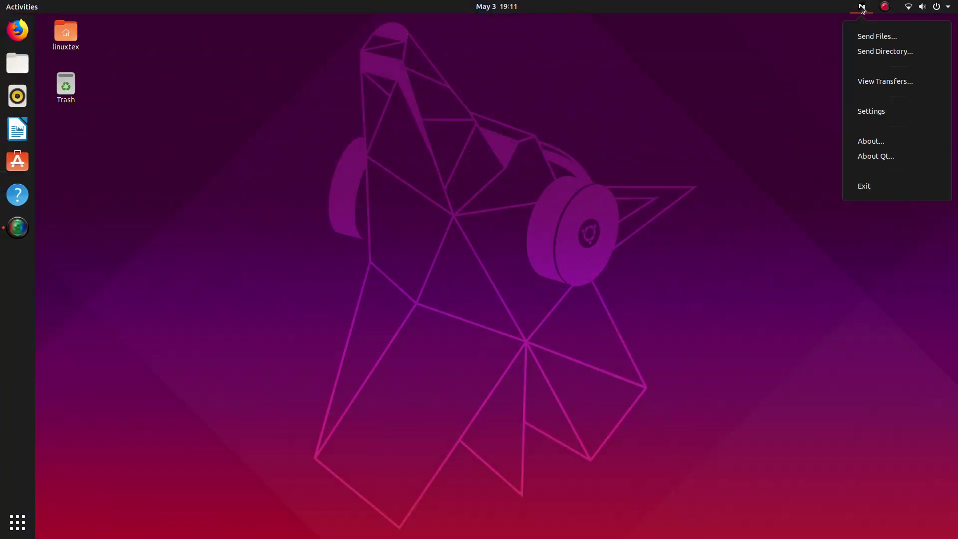
Resend SynapticDemo-2019-05-03_18.50.42.mkv from Videos to the Linux device and reposition the Transfers window.
click(869, 37)
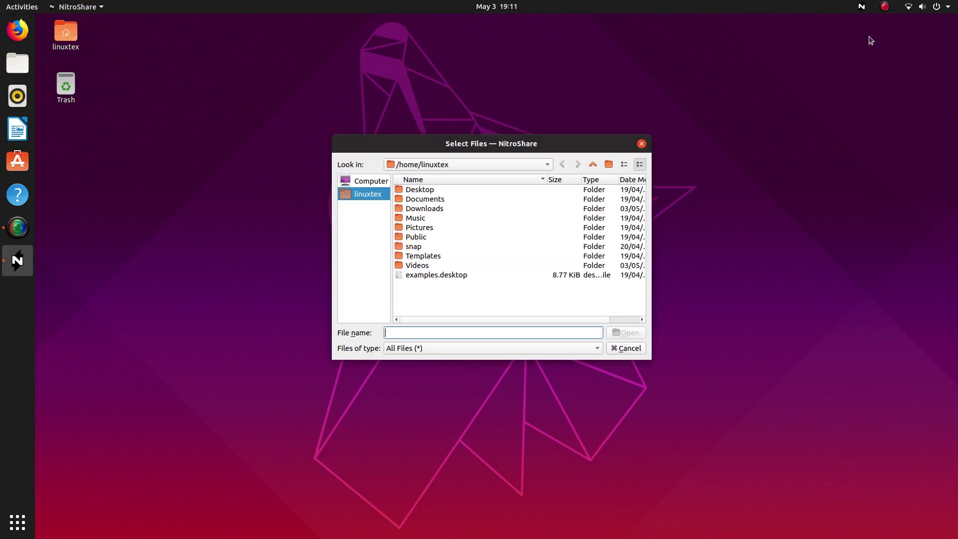
double_click(511, 268)
click(454, 200)
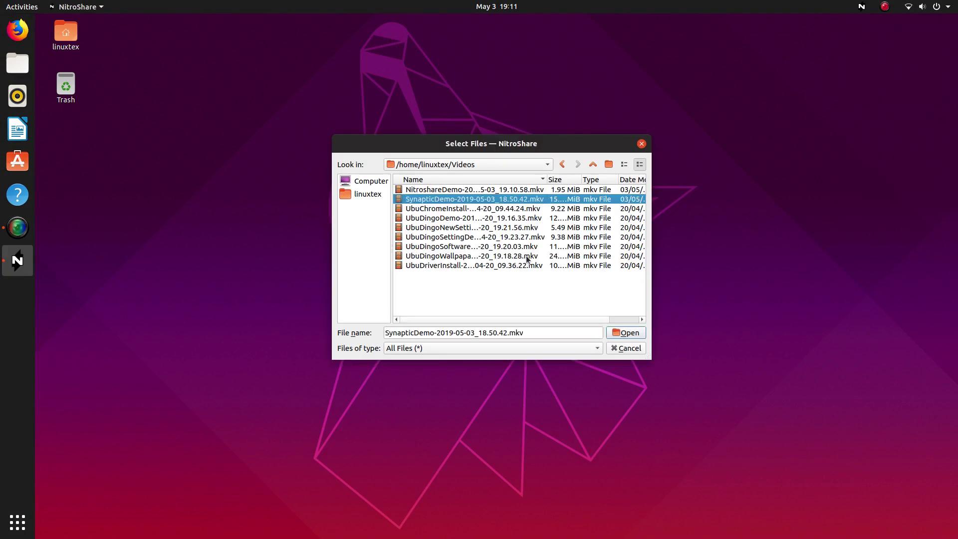
click(640, 337)
click(452, 242)
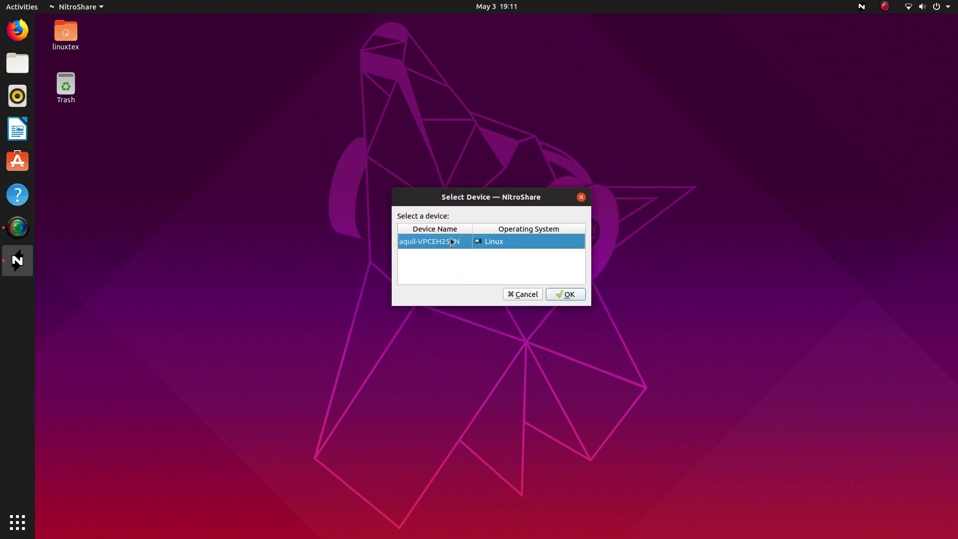
click(569, 295)
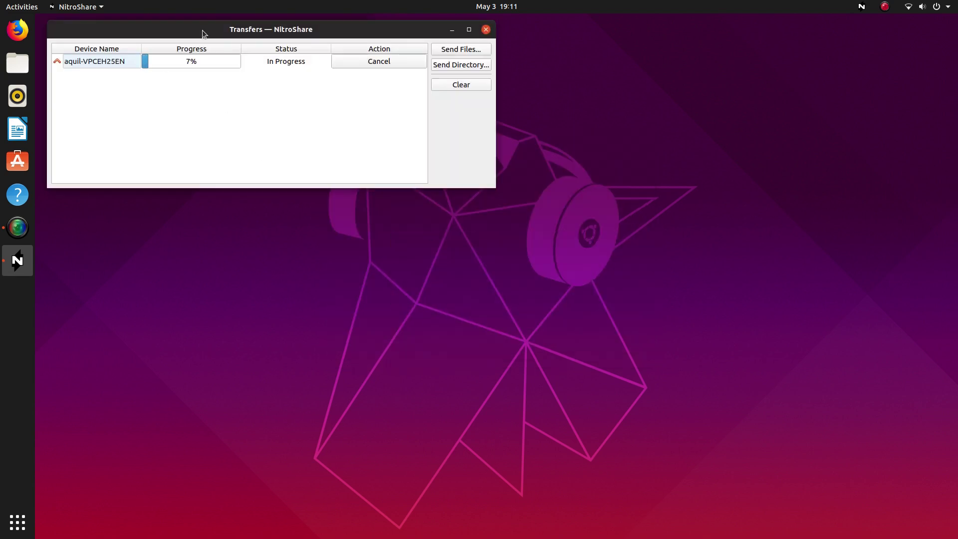
drag(204, 33, 325, 70)
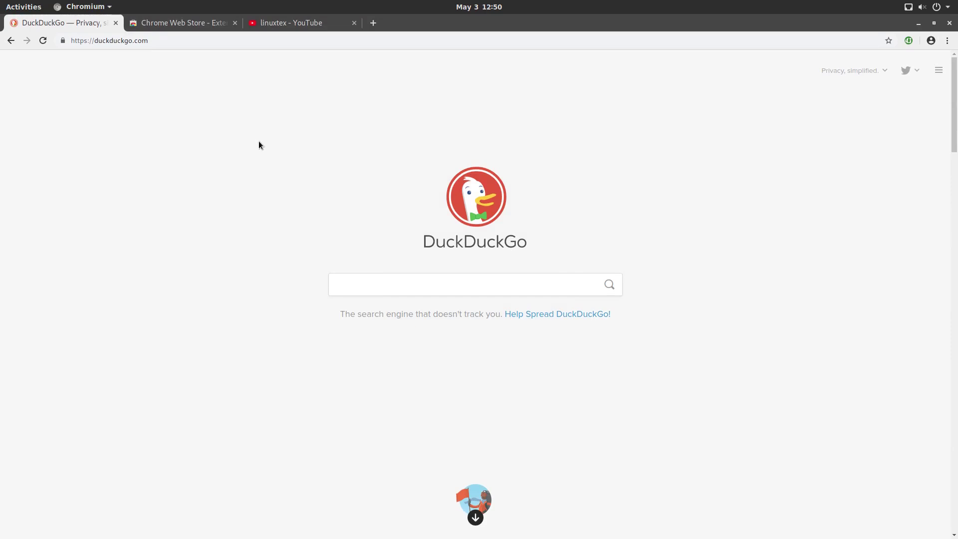
View About Chromium (version 74.0.3729.108), page through DuckDuckGo's sections, then show the Chrome Web Store tab.
click(947, 40)
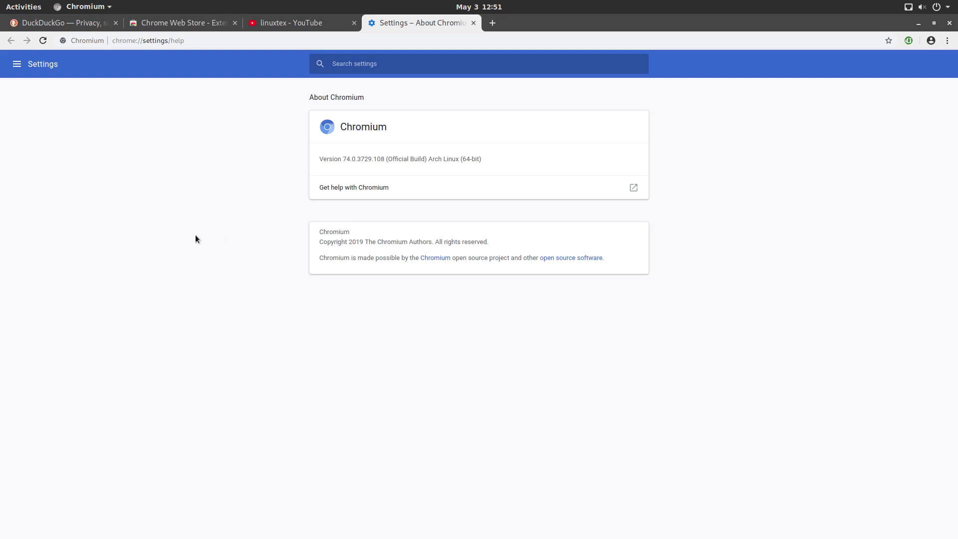
click(76, 25)
scroll(221, 242, down, 10)
click(470, 519)
click(470, 519)
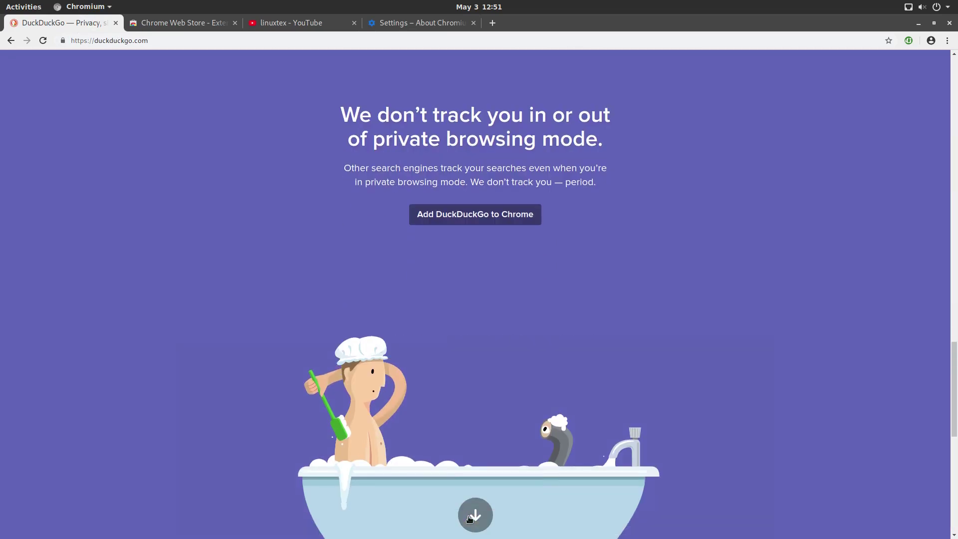
click(469, 518)
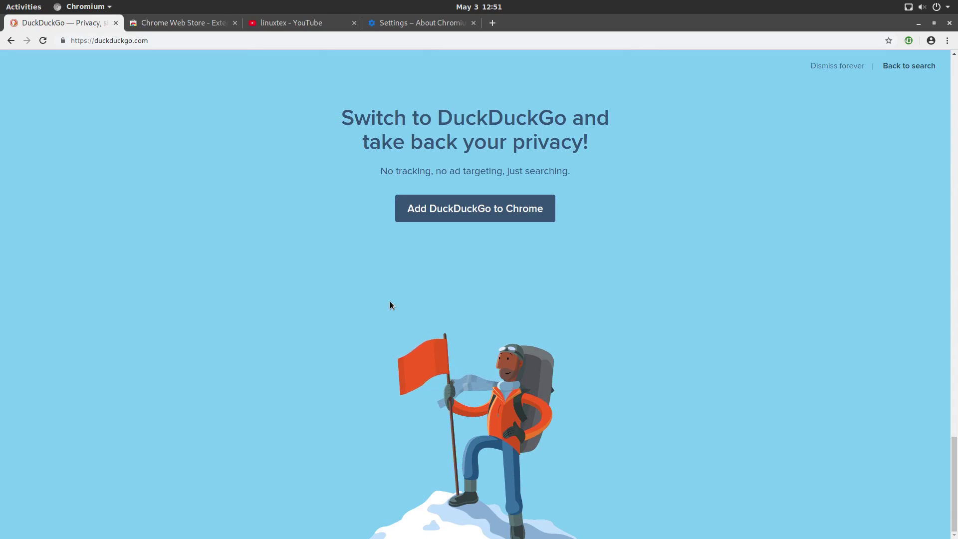
click(215, 22)
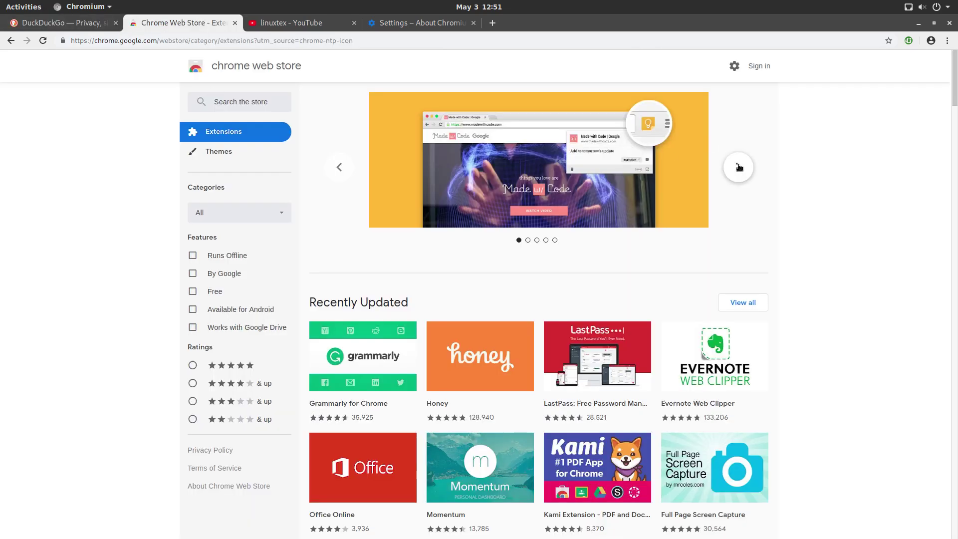
Cycle through the Chrome Web Store's featured banner slides and scroll down the listings.
click(738, 167)
click(738, 167)
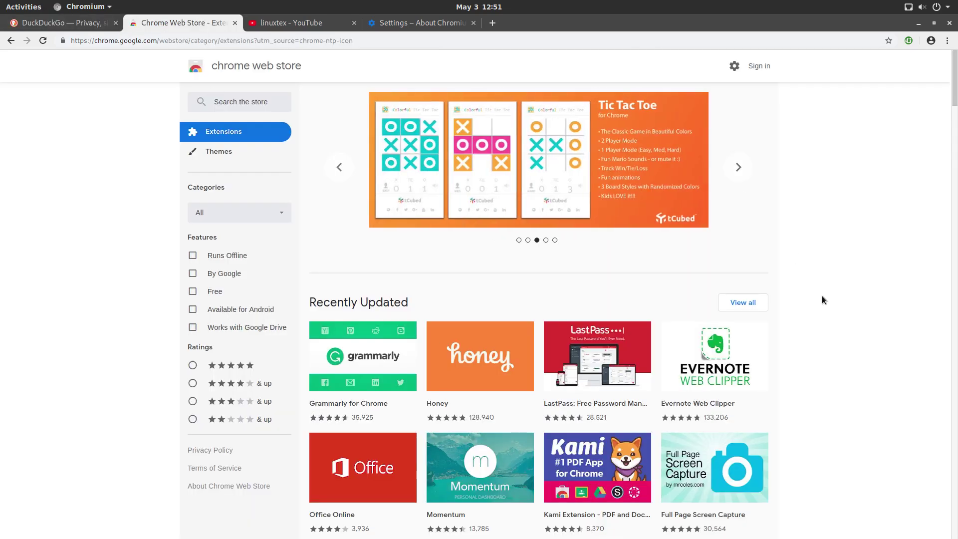
scroll(821, 300, down, 4)
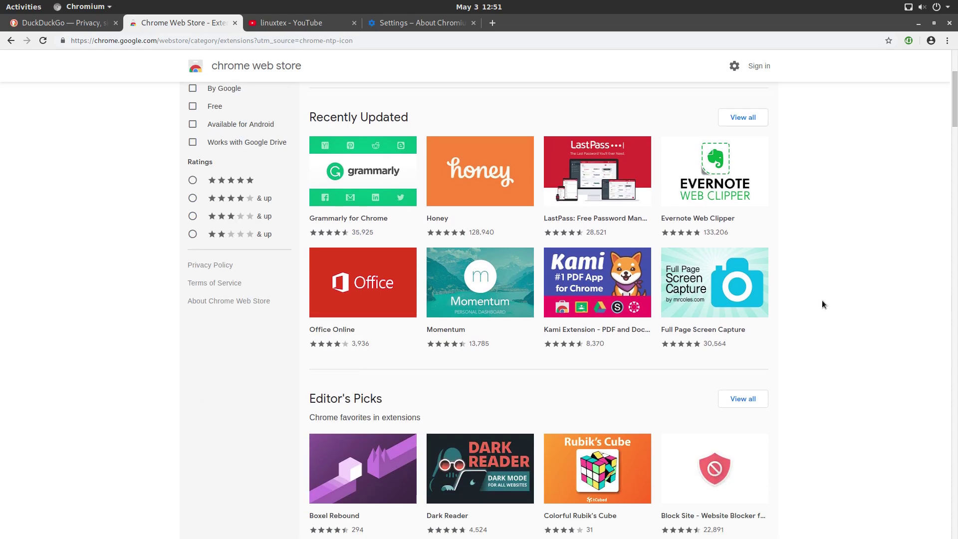
Install the Grammarly for Chrome extension and dismiss the extension-added notice.
click(388, 176)
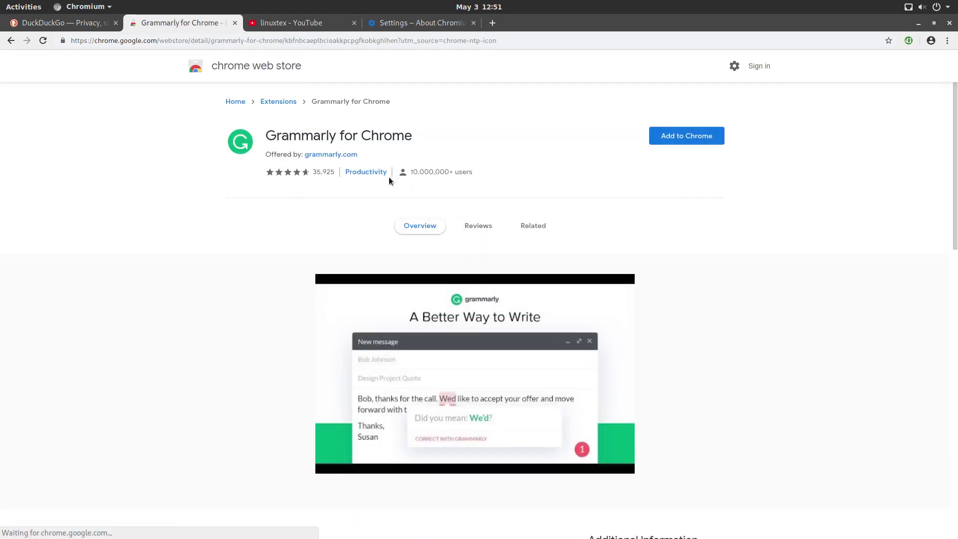
click(706, 140)
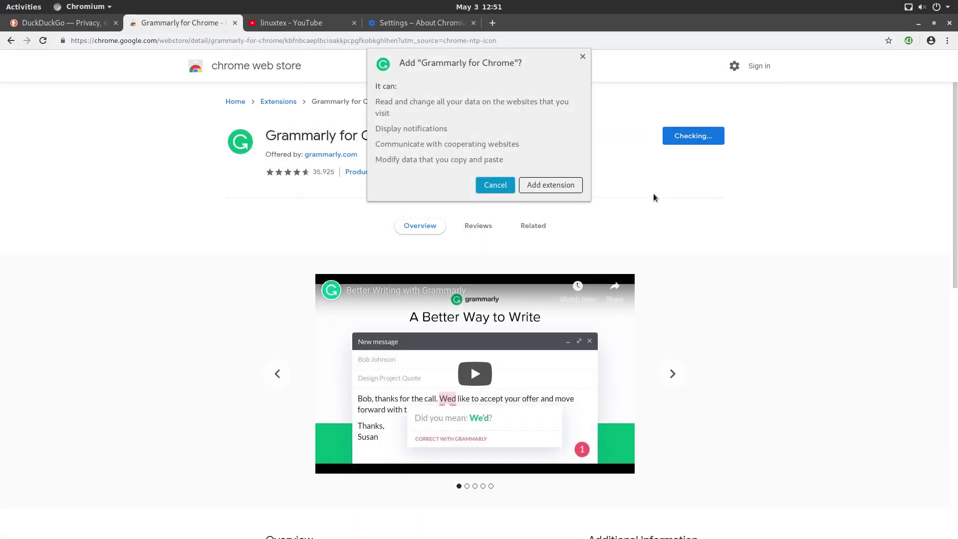
click(561, 186)
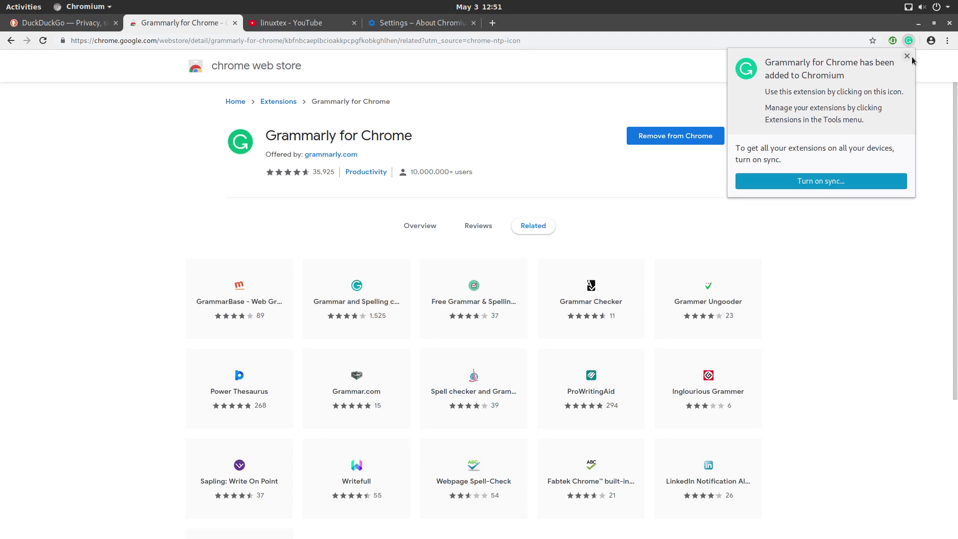
click(907, 56)
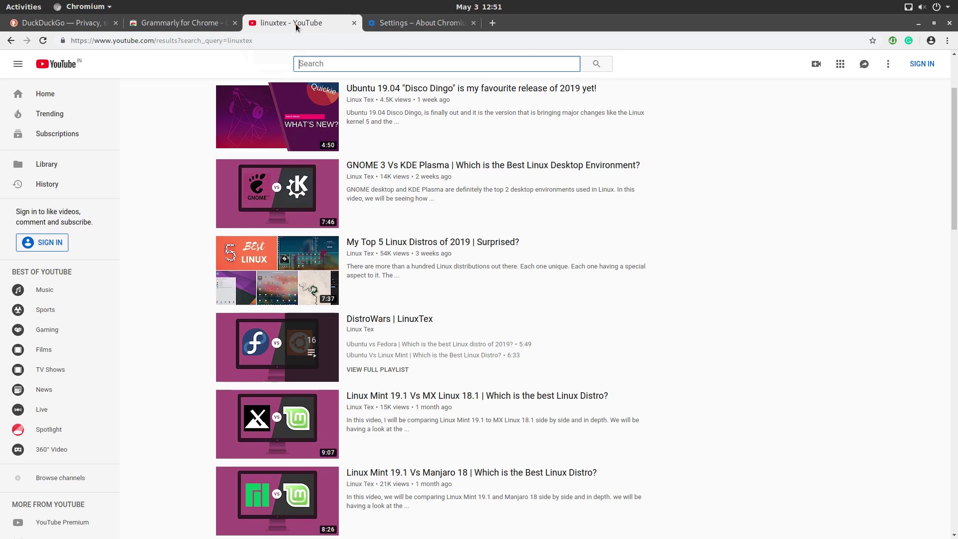
Play the 'My Top 5 Linux Distros of 2019' video from the linuxtex search results.
click(468, 250)
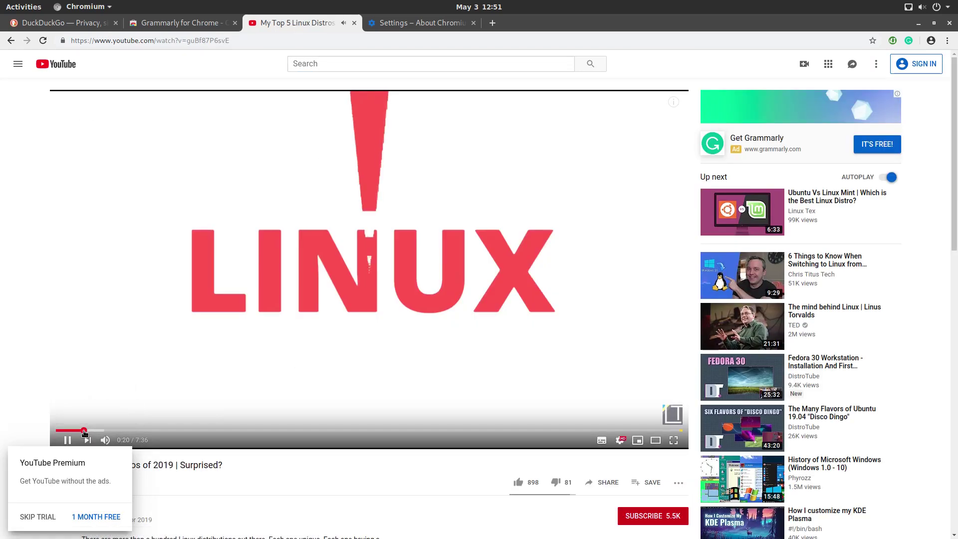
scroll(440, 325, down, 7)
scroll(452, 347, up, 7)
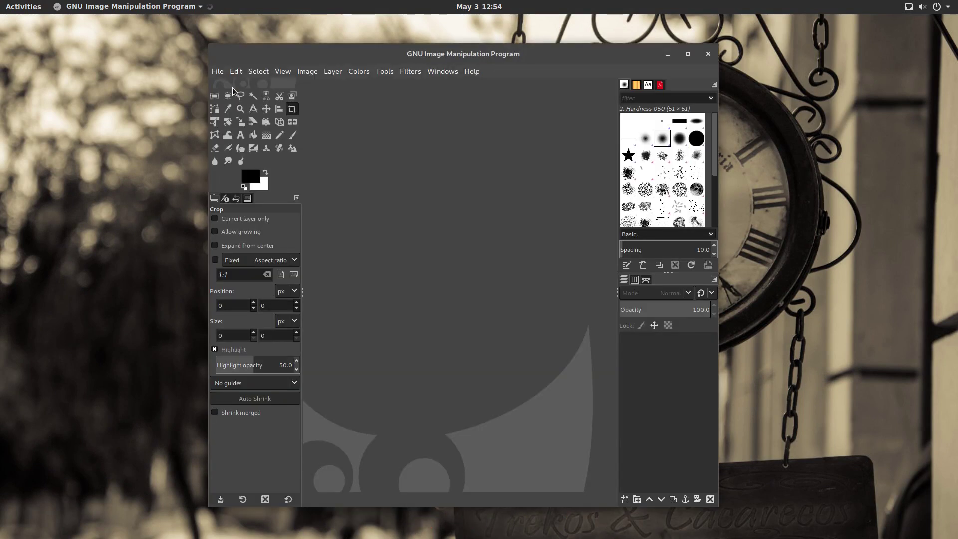
Open maxresdefault.jpg in GIMP and maximize the window.
click(217, 71)
click(231, 113)
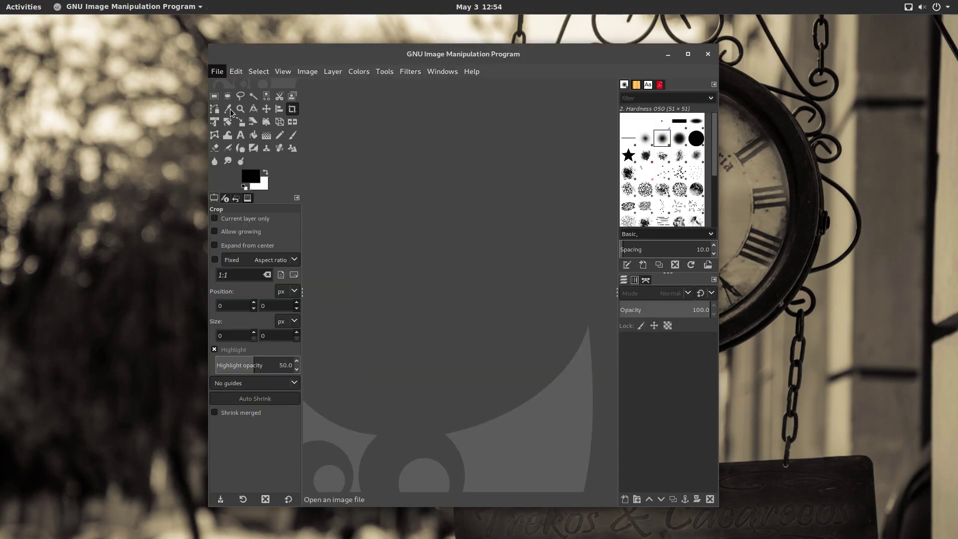
double_click(161, 97)
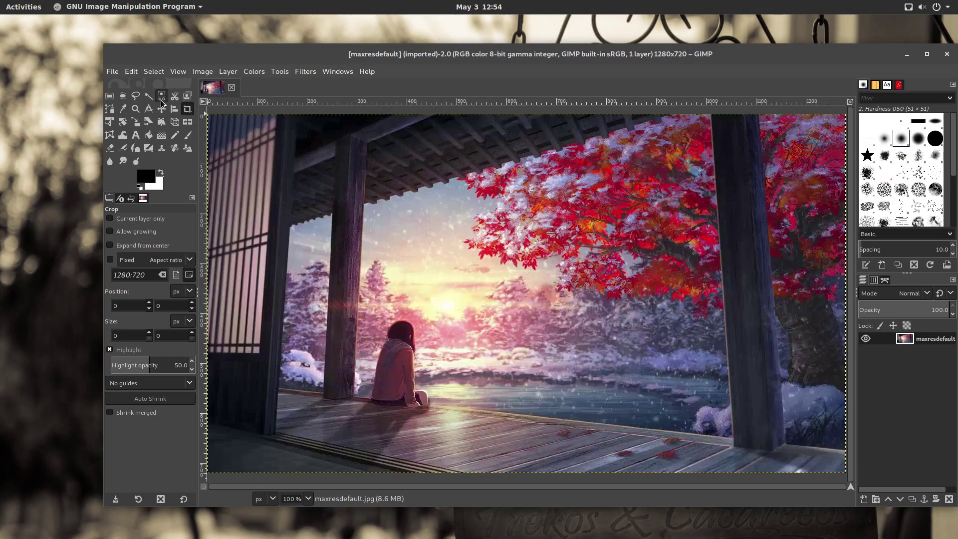
double_click(476, 55)
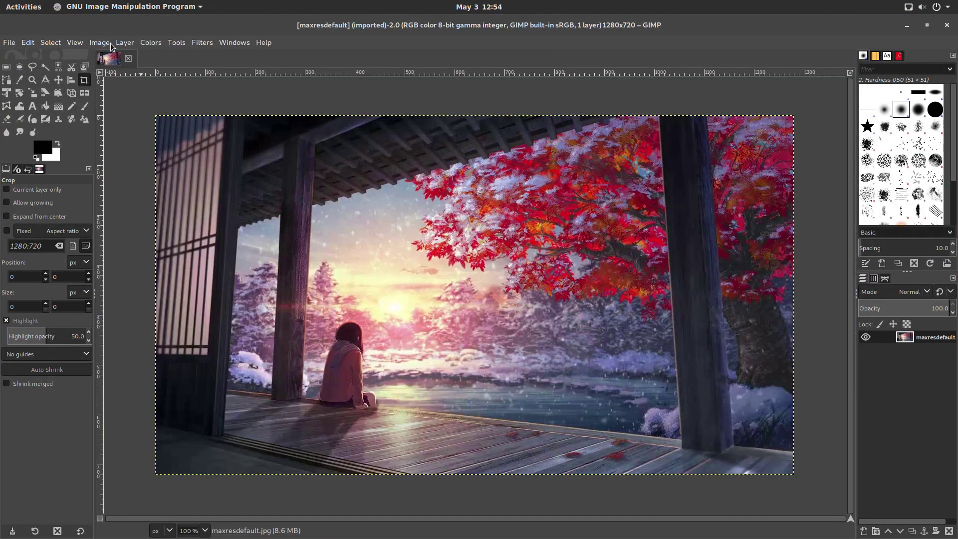
Browse the commands in GIMP's Image menu.
click(99, 43)
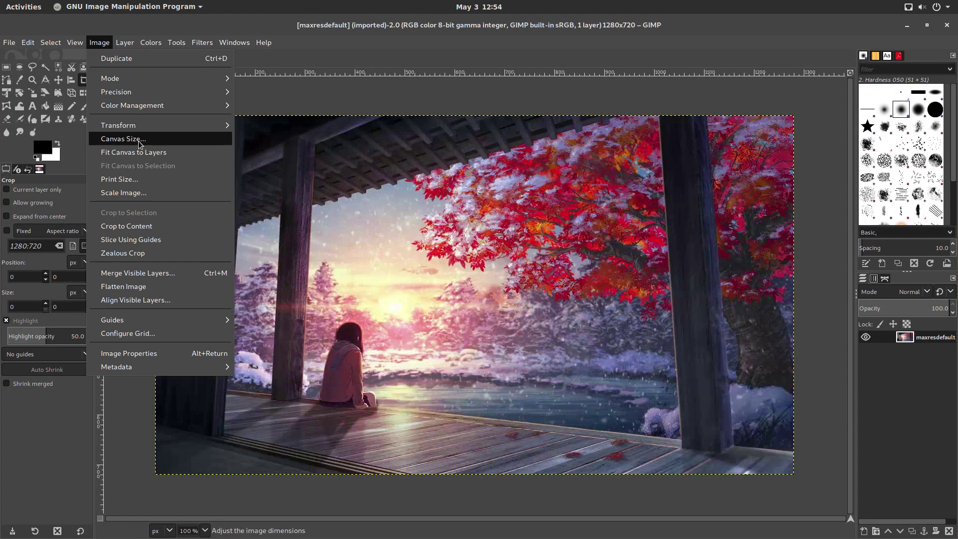
mouse_move(156, 79)
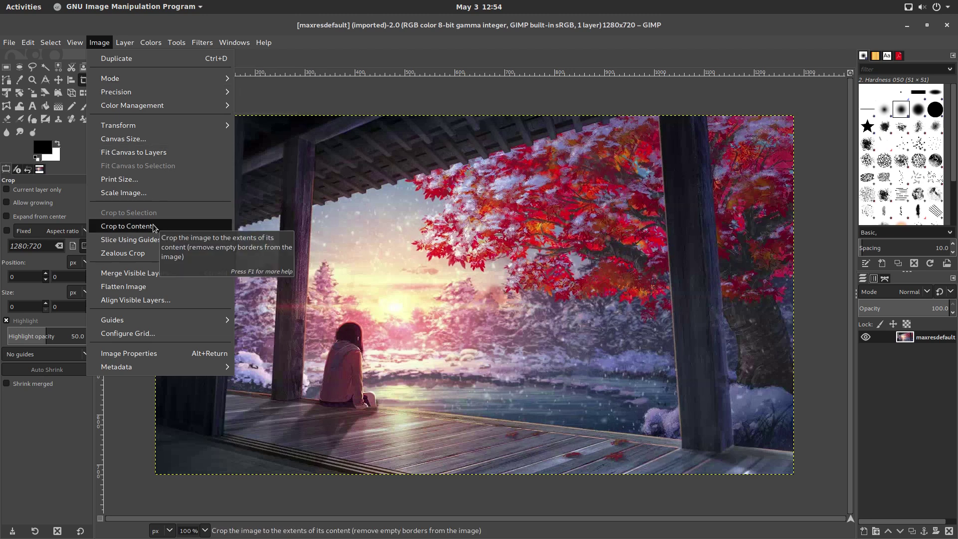
mouse_move(220, 126)
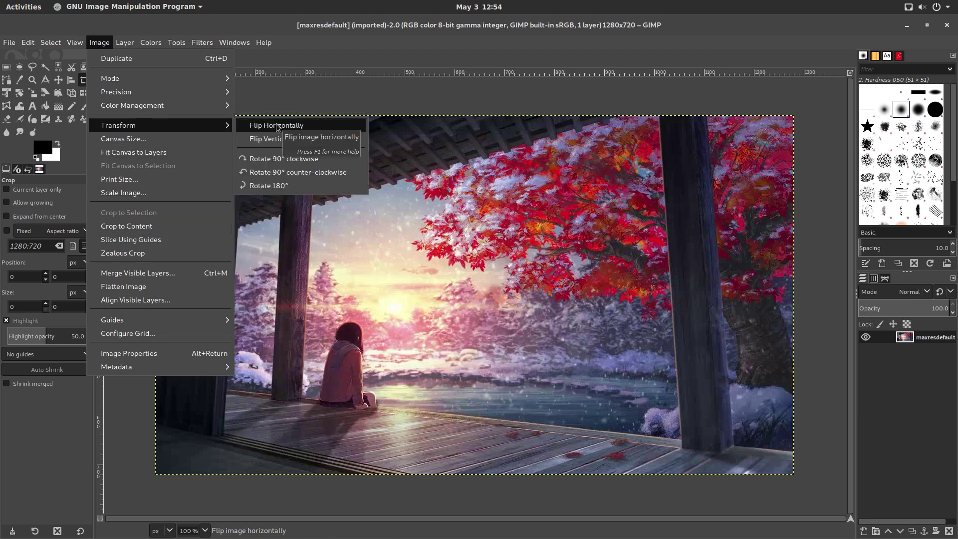
Scale the image to width 998, giving 998x561.
click(189, 193)
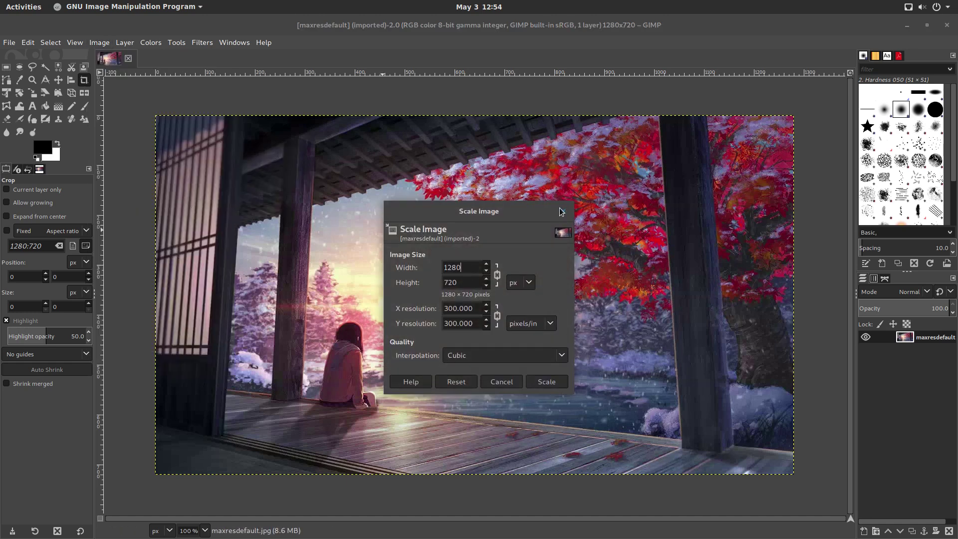
key(BackSpace)
key(BackSpace)
key(BackSpace)
key(BackSpace)
text(998)
click(557, 382)
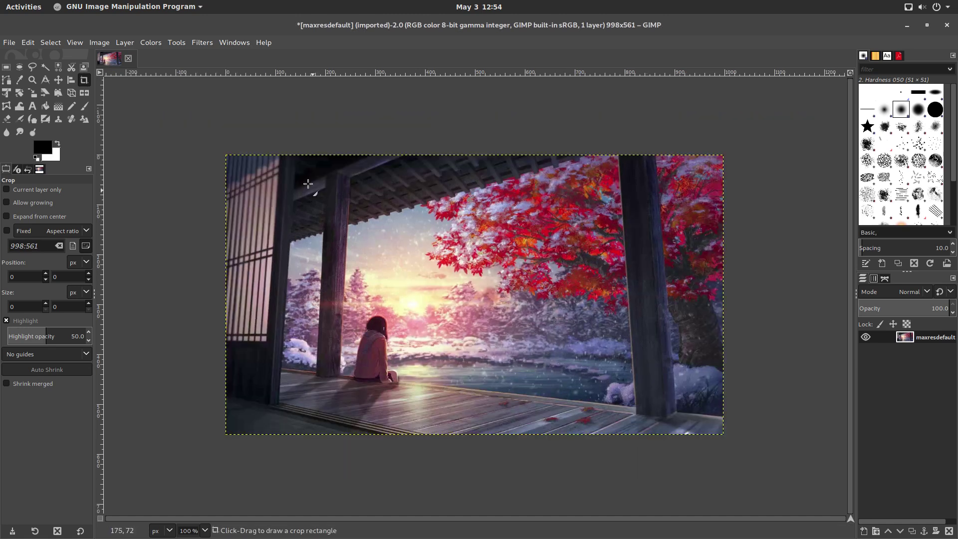
Crop the image to a 629x513 area around the red tree and pillar.
click(177, 42)
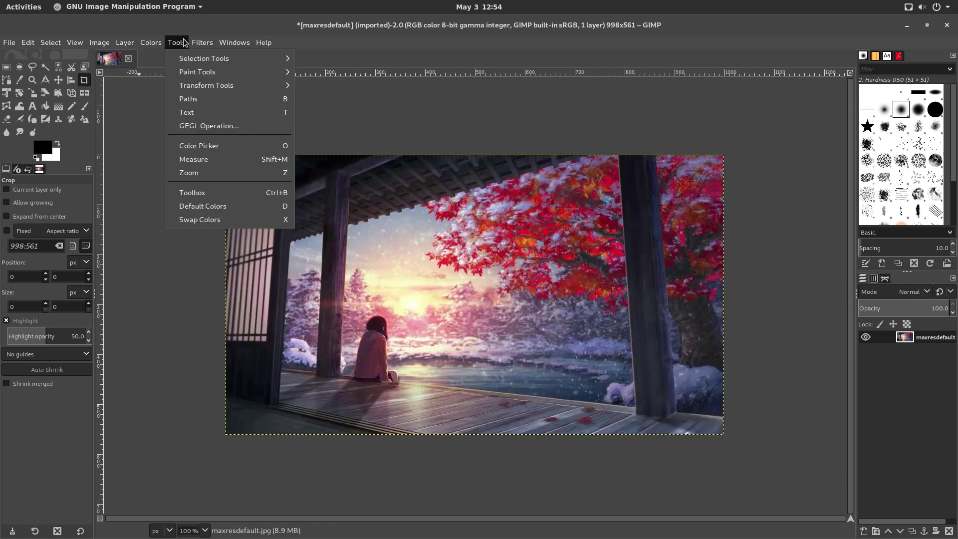
mouse_move(259, 58)
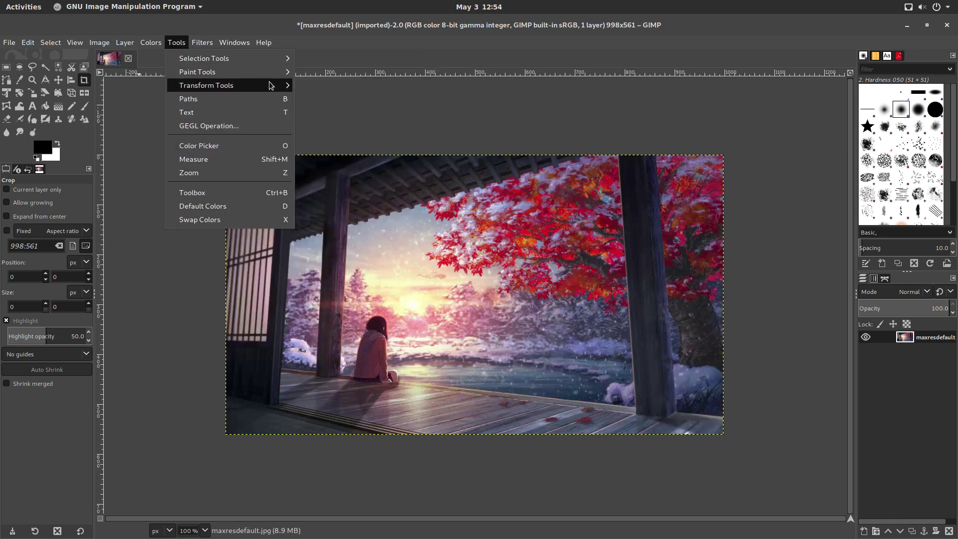
mouse_move(271, 86)
click(330, 113)
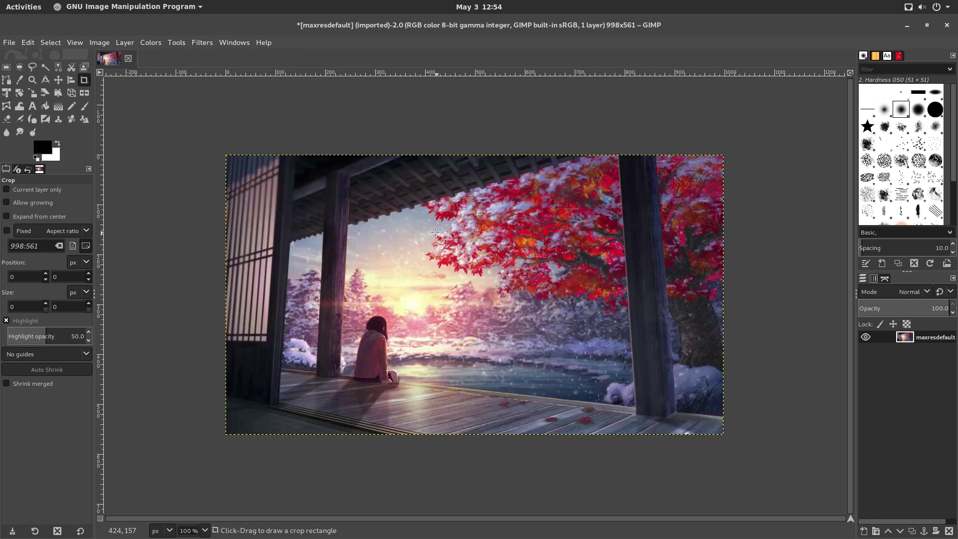
drag(410, 178, 751, 458)
key(Return)
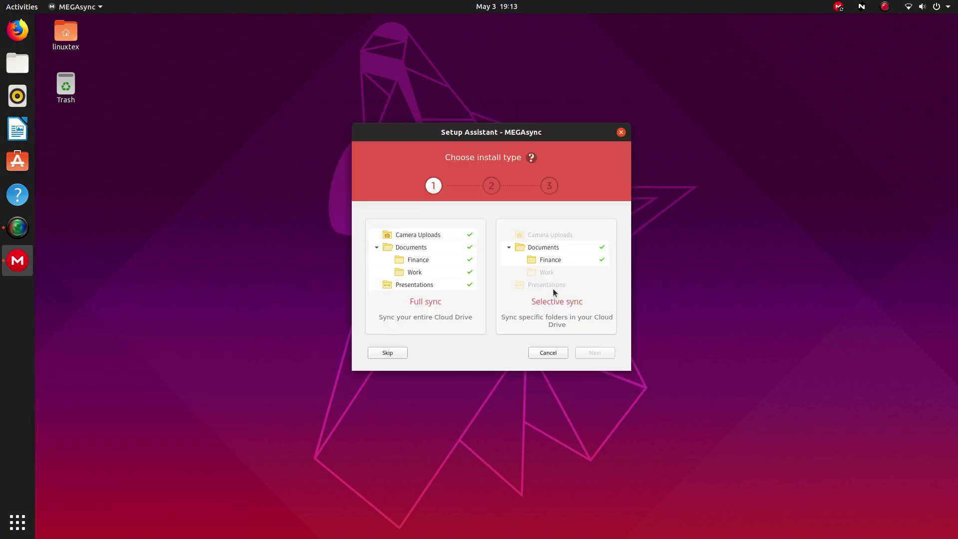
Choose Selective sync, keep the default sync folders, and finish the MEGAsync setup.
click(426, 277)
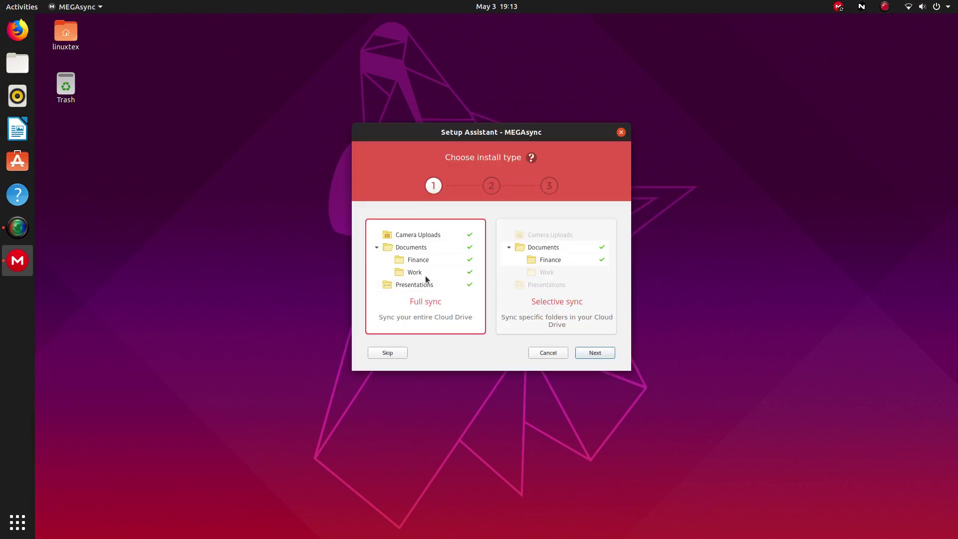
click(521, 277)
click(466, 282)
click(568, 284)
click(589, 353)
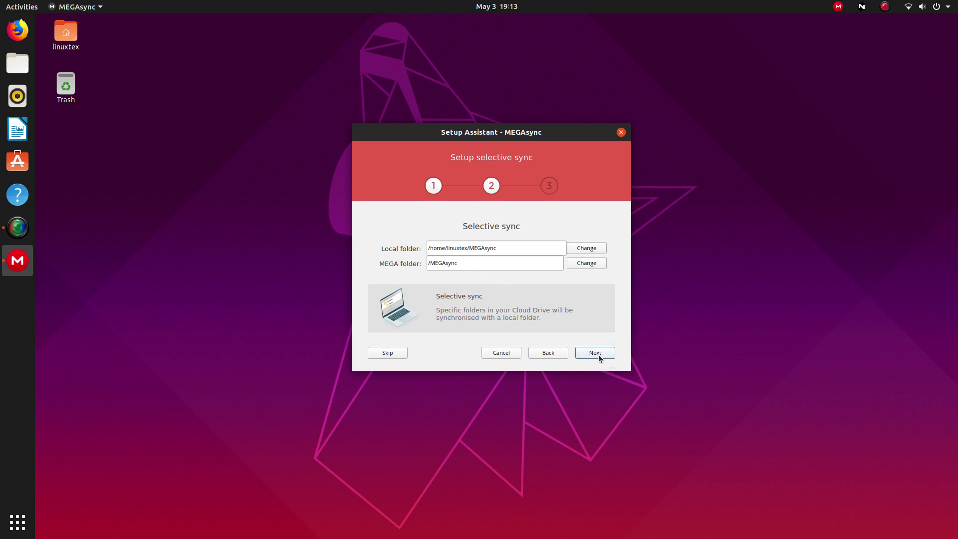
click(596, 353)
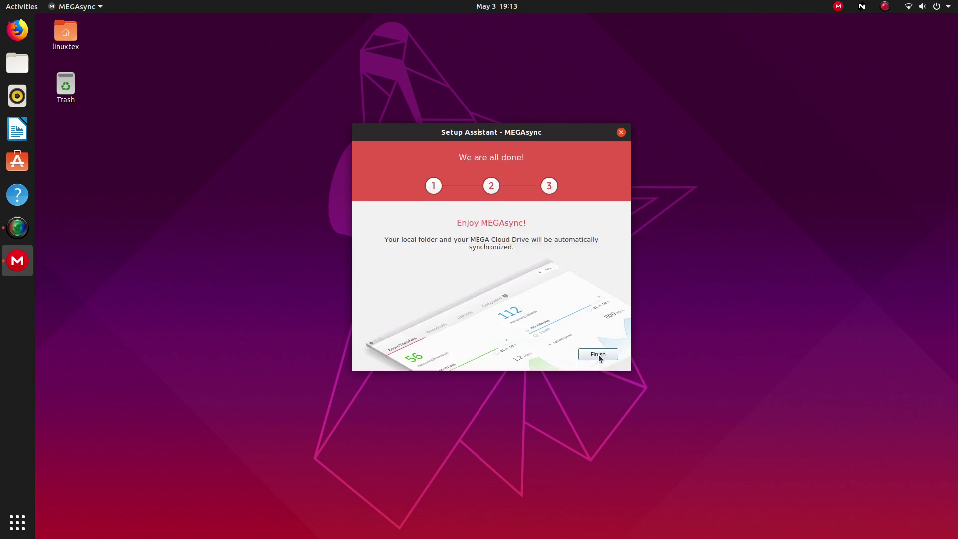
click(598, 355)
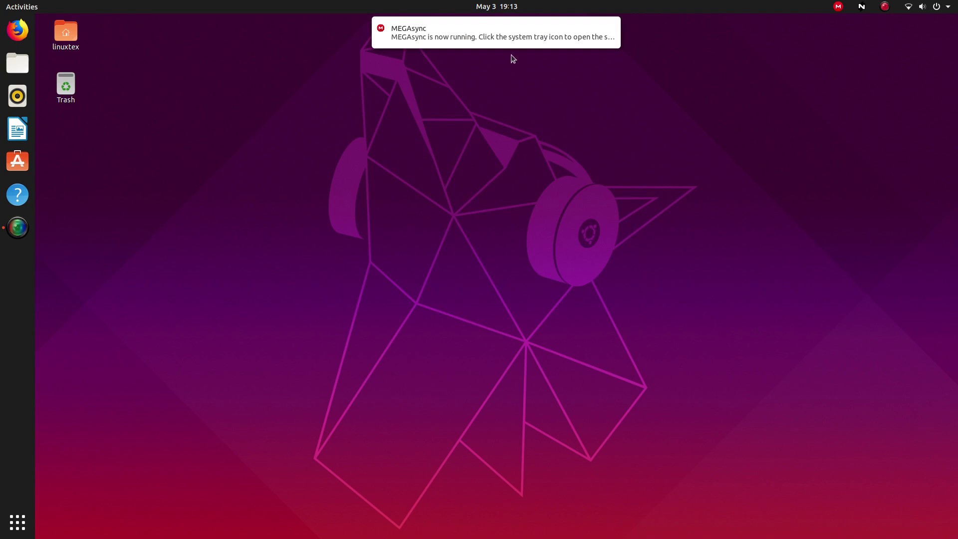
Check the MEGAsync folder in the home directory, which is empty.
click(516, 43)
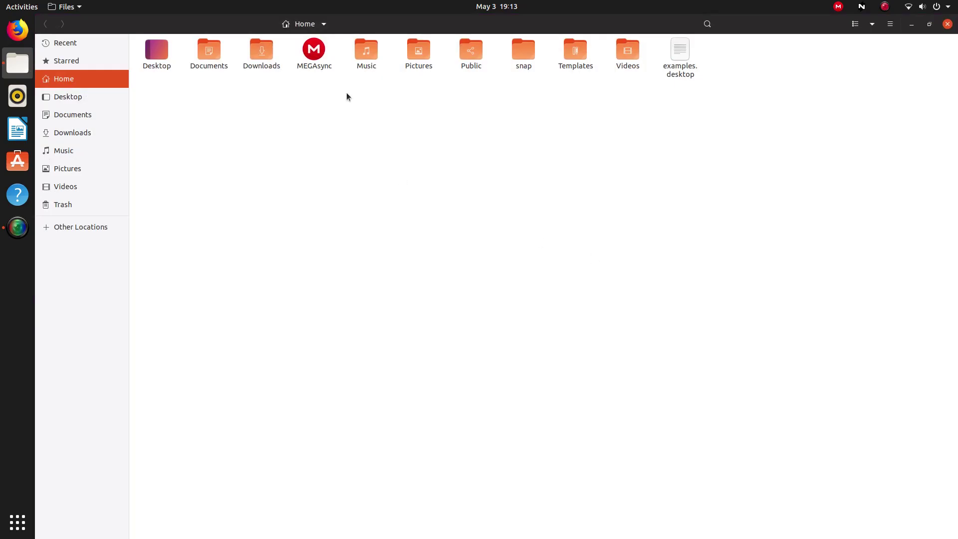
double_click(309, 61)
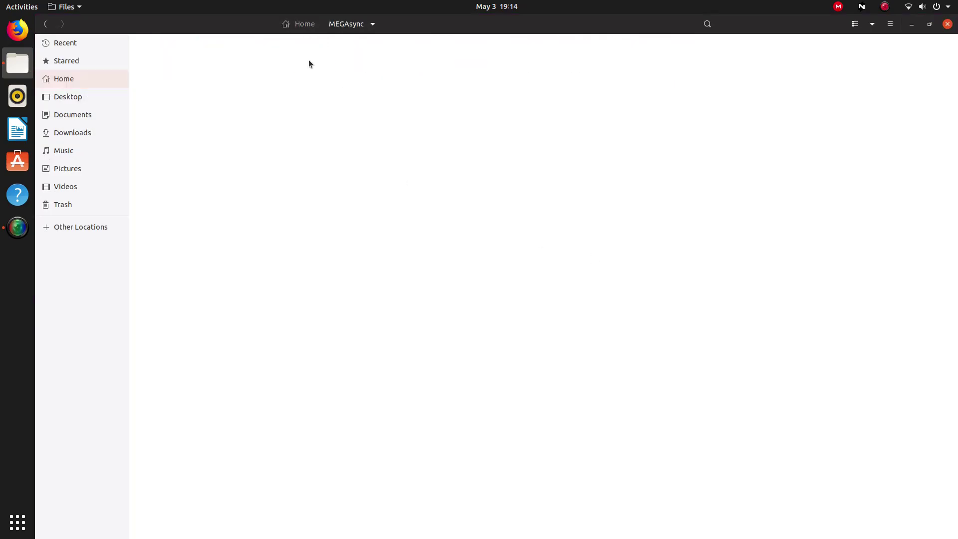
click(45, 24)
Copy megasync-xUbuntu_19.04_amd64.deb from Downloads into Home > MEGAsync.
click(72, 132)
right_click(173, 68)
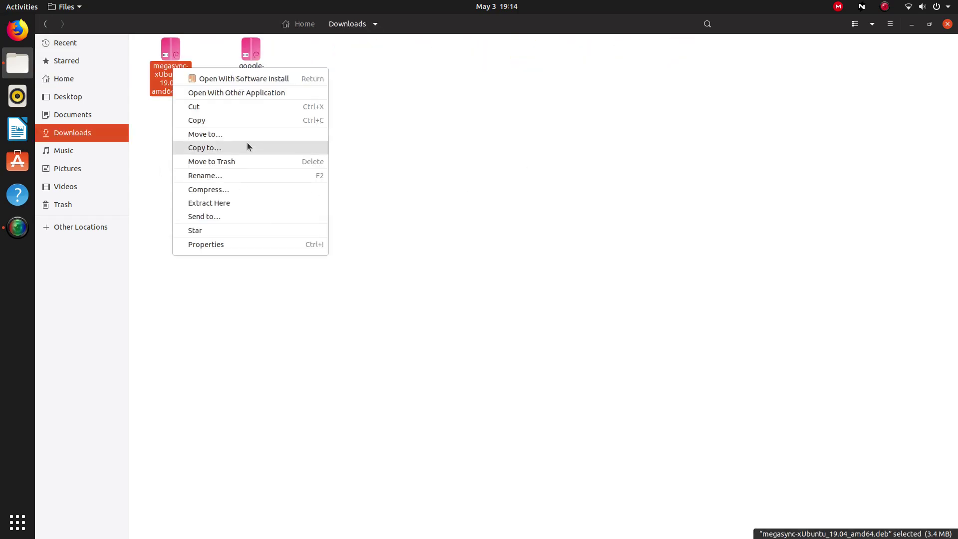
click(247, 143)
click(234, 91)
click(317, 138)
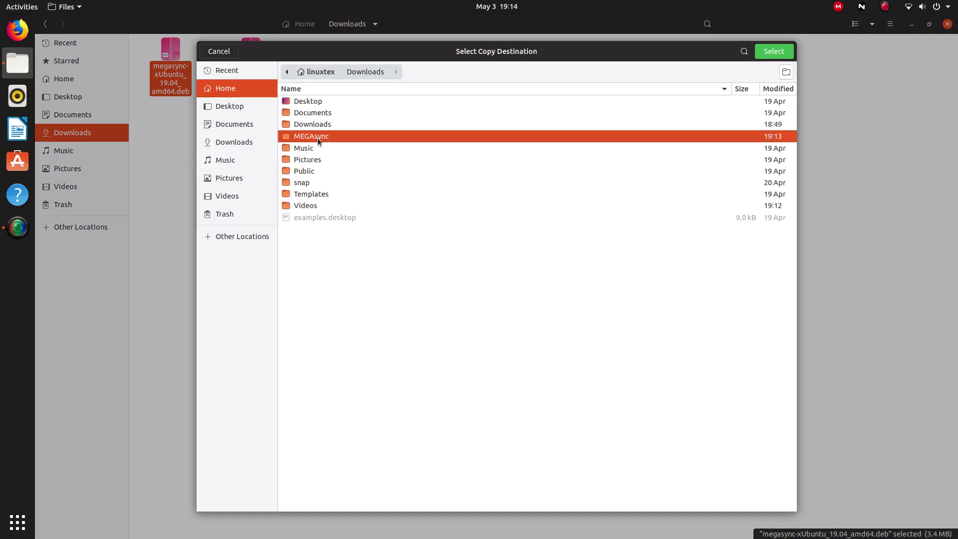
click(774, 51)
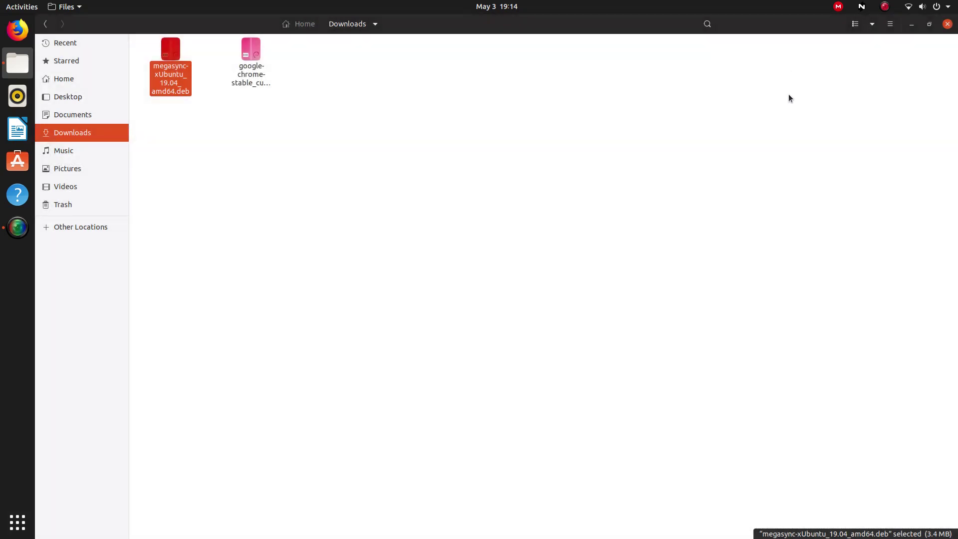
Show MEGAsync's status and open its Transfers window to see megasync-xUbuntu_19.04_amd64.deb uploaded.
click(838, 7)
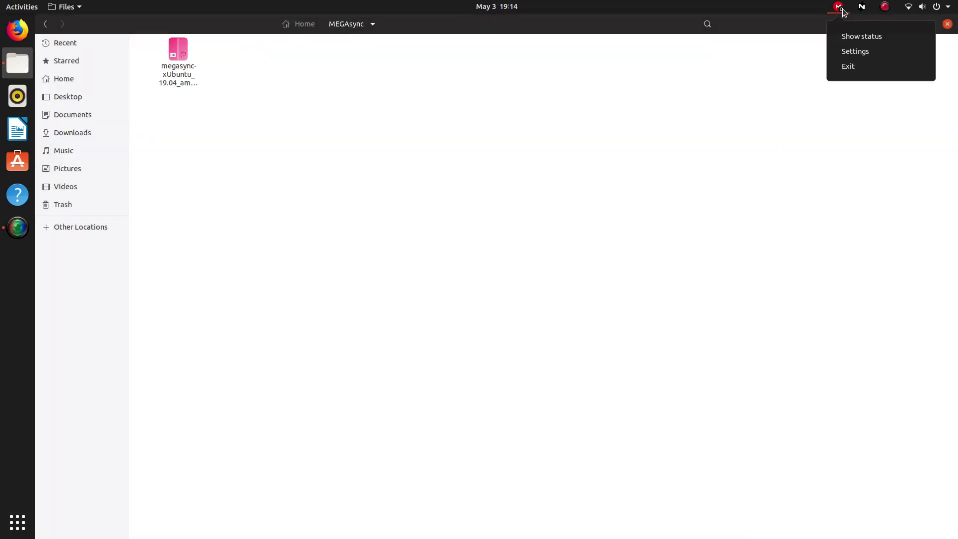
click(848, 36)
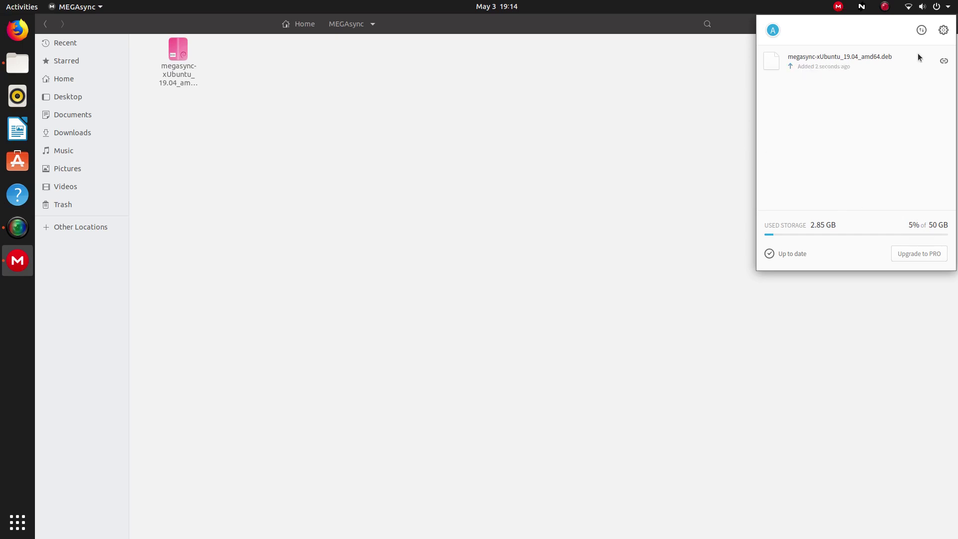
click(921, 30)
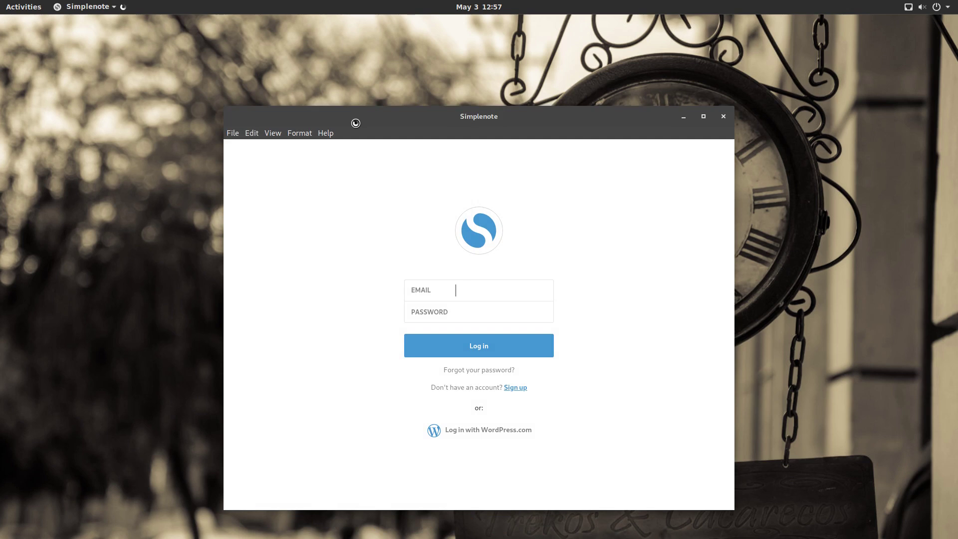
text(us)
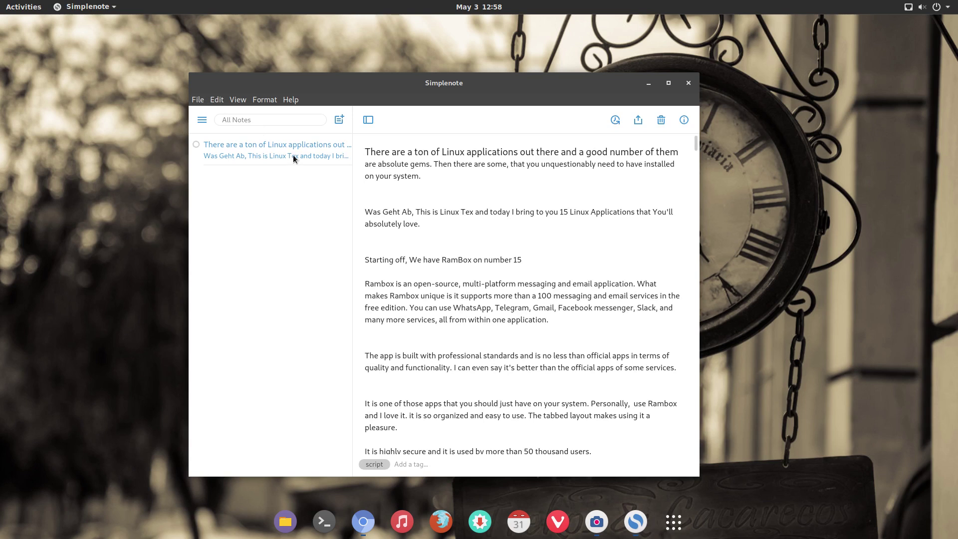
scroll(481, 246, down, 10)
scroll(480, 246, up, 10)
scroll(478, 218, down, 10)
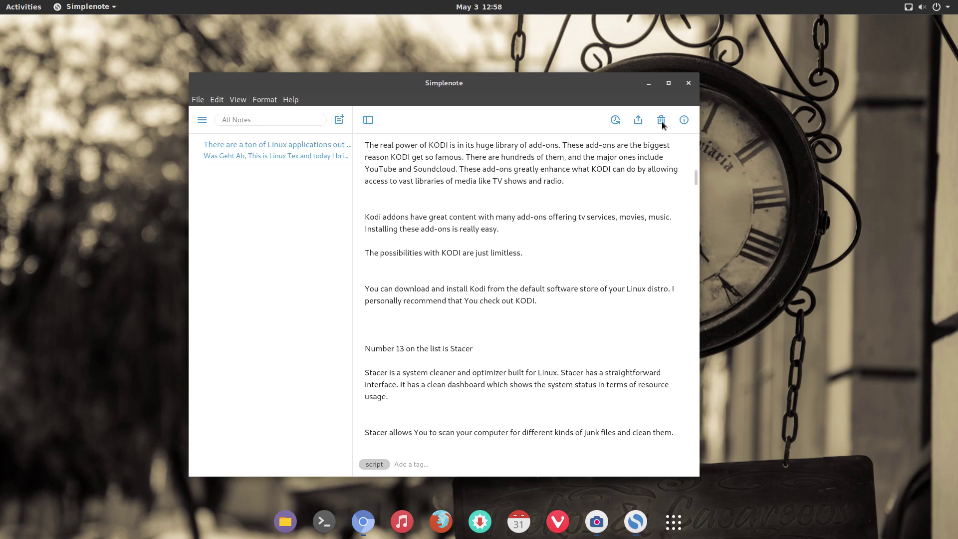
Toggle the note's public link on and off, leaving it unpublished, then close sharing and open the sidebar.
click(640, 121)
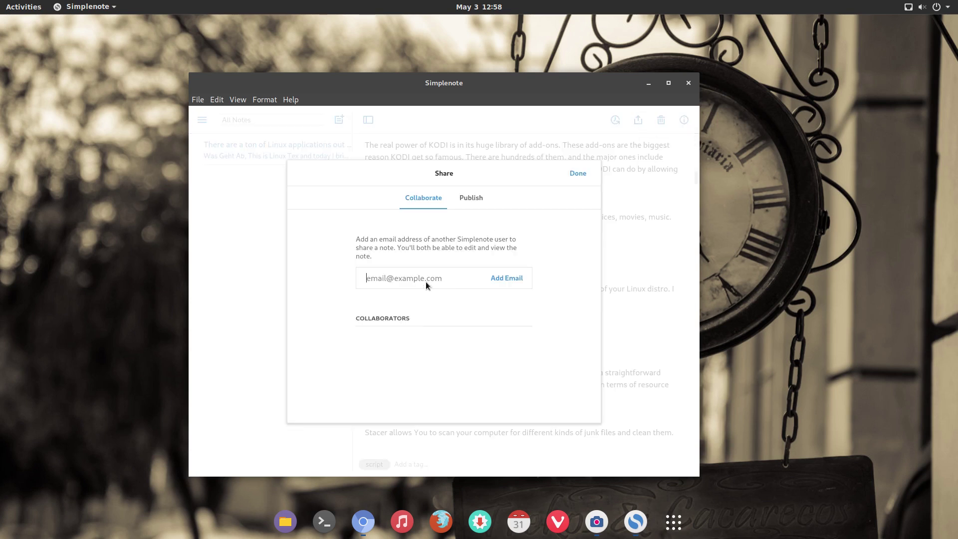
click(483, 201)
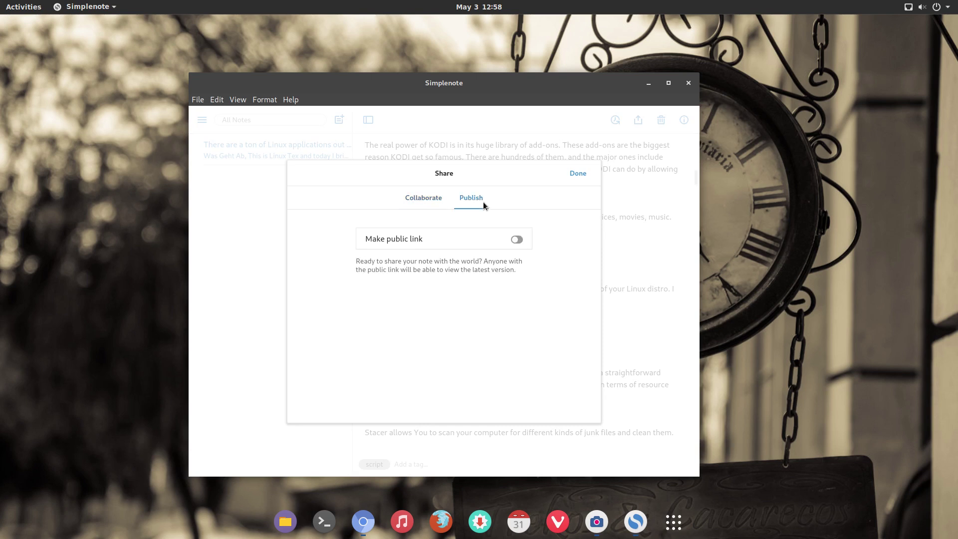
click(516, 239)
click(517, 239)
click(511, 240)
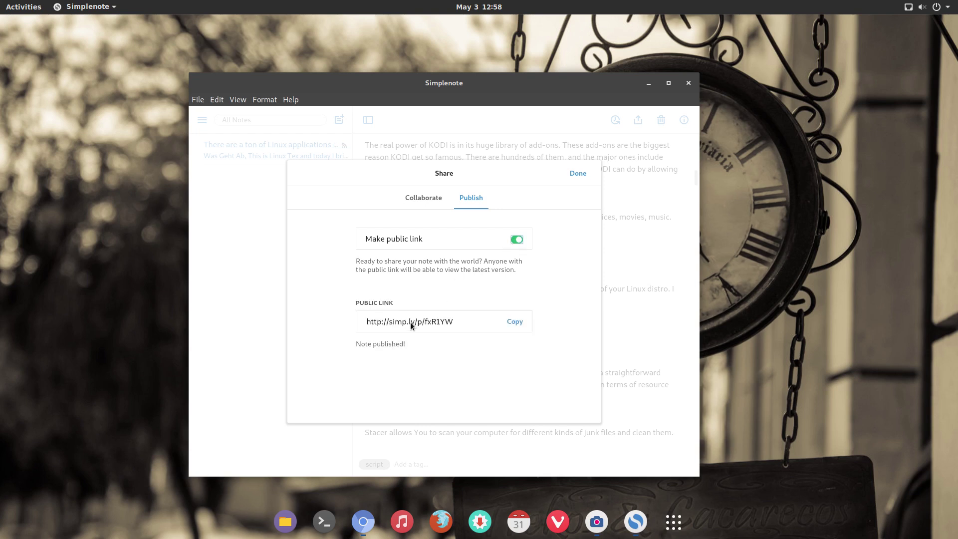
click(516, 239)
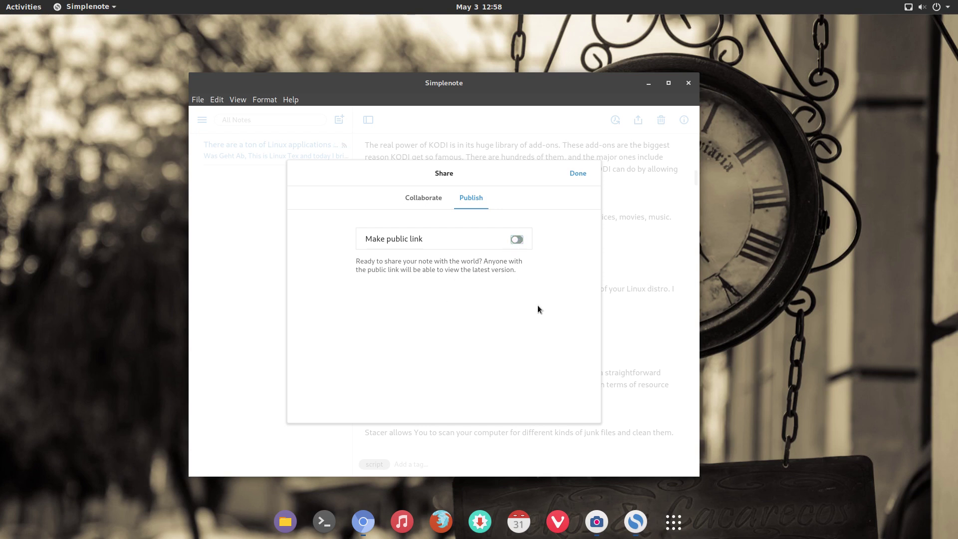
click(422, 198)
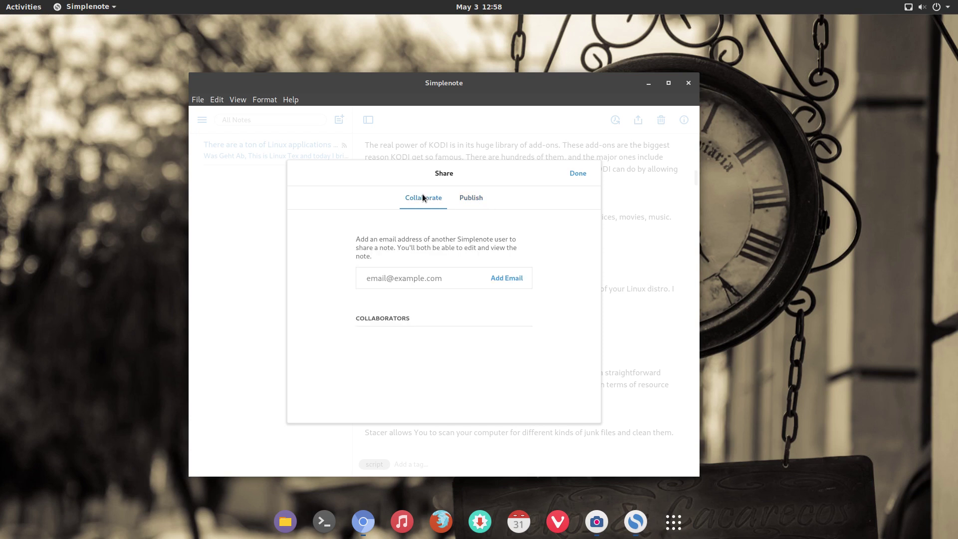
click(221, 180)
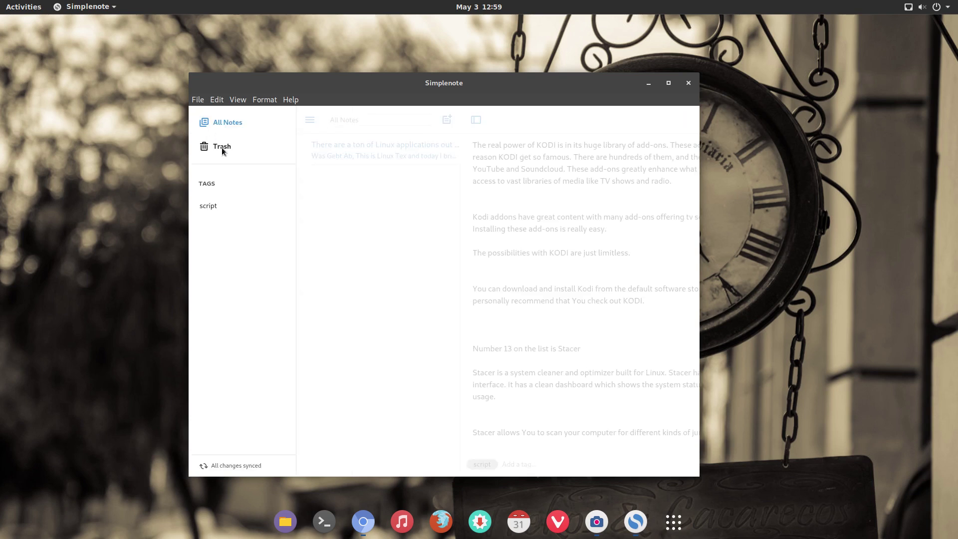
Filter notes by the script tag, browse the File menu, then search 'SI' and clear the search.
click(218, 207)
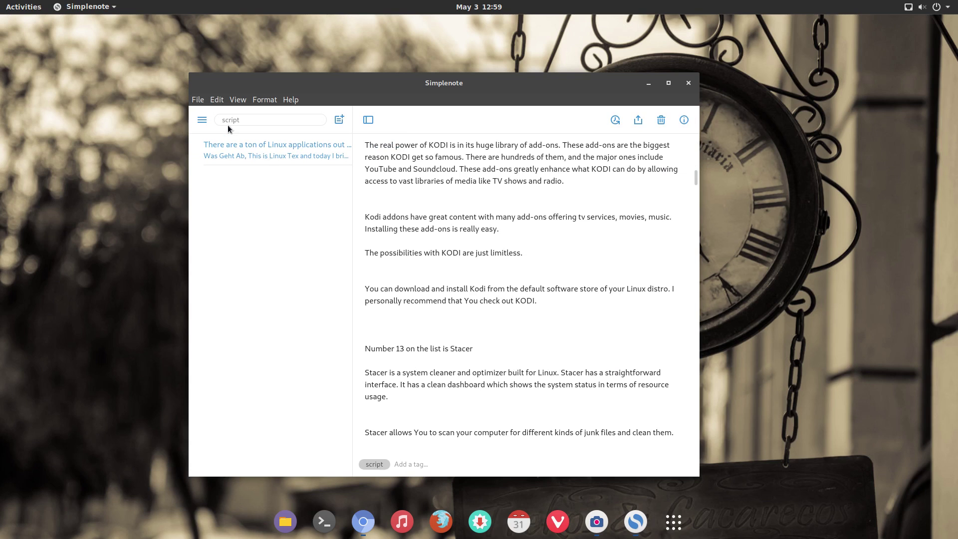
click(197, 99)
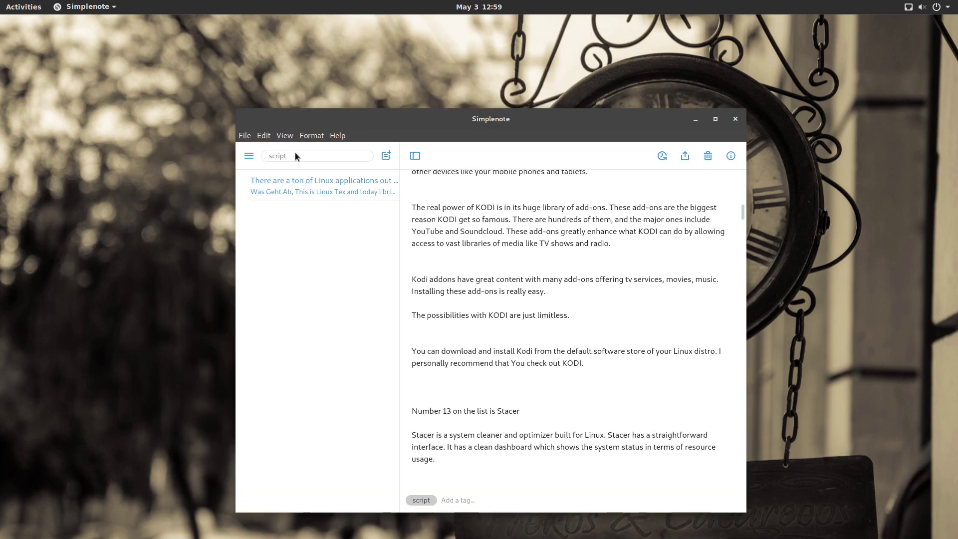
text(SI)
key(BackSpace)
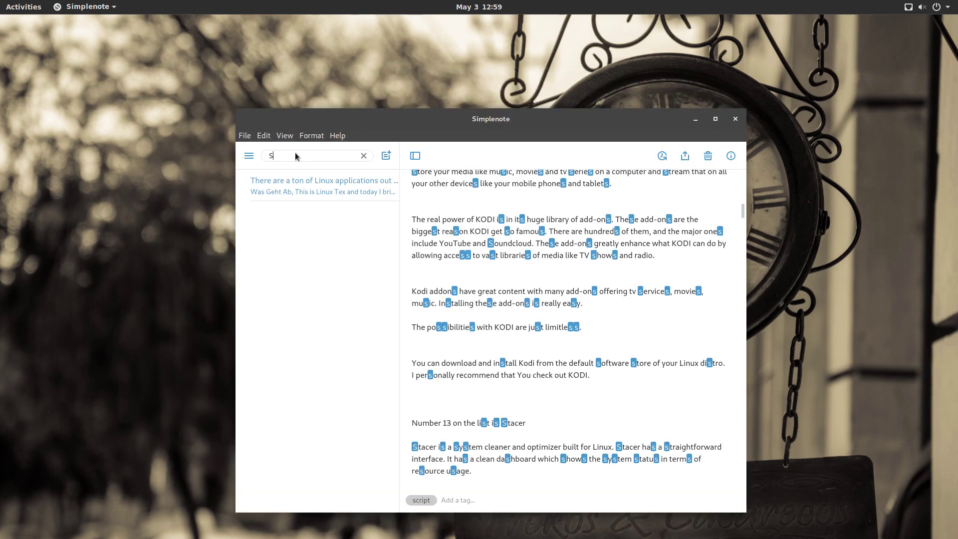
key(BackSpace)
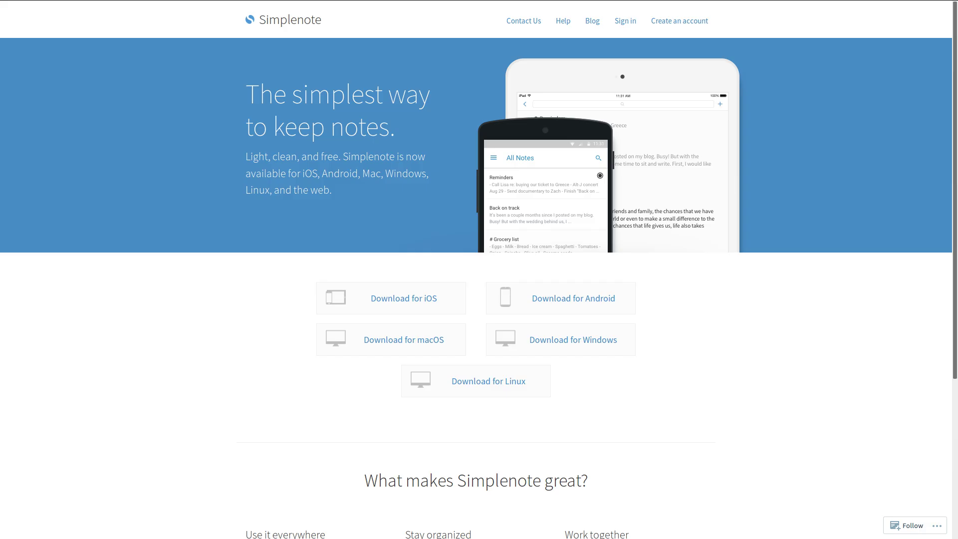
scroll(479, 269, down, 5)
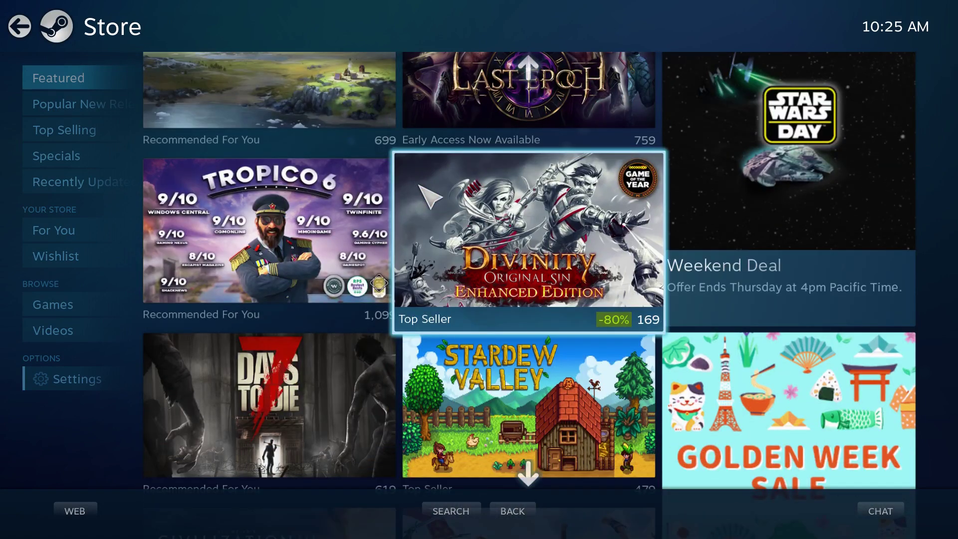
Browse the 7 Days to Die store page and view its trailer enlarged.
click(372, 359)
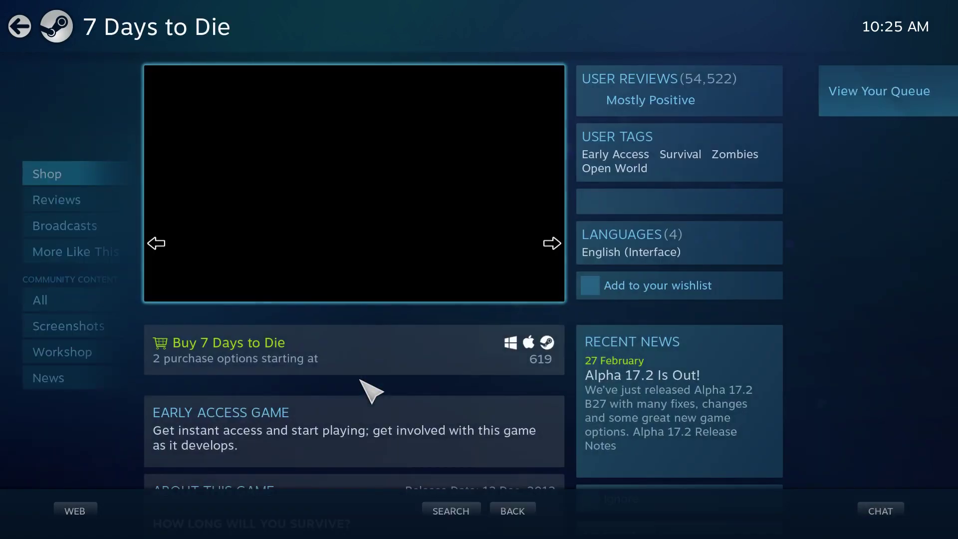
scroll(371, 391, down, 6)
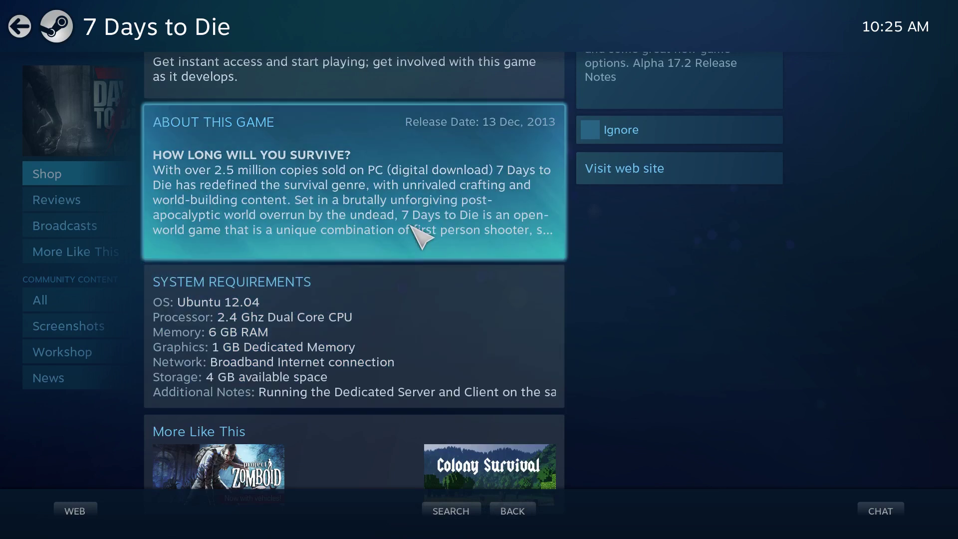
scroll(338, 278, down, 1)
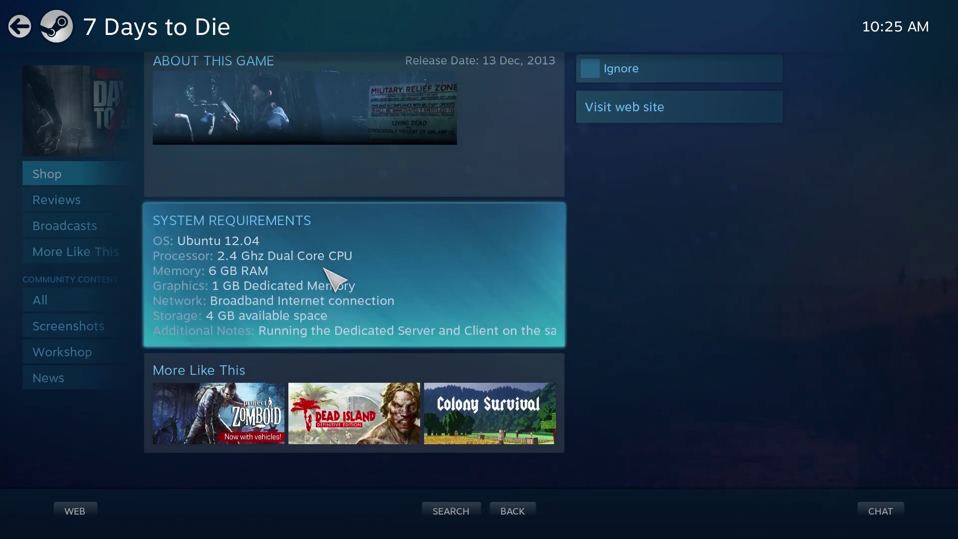
scroll(337, 278, up, 5)
scroll(320, 250, up, 3)
click(326, 245)
key(Escape)
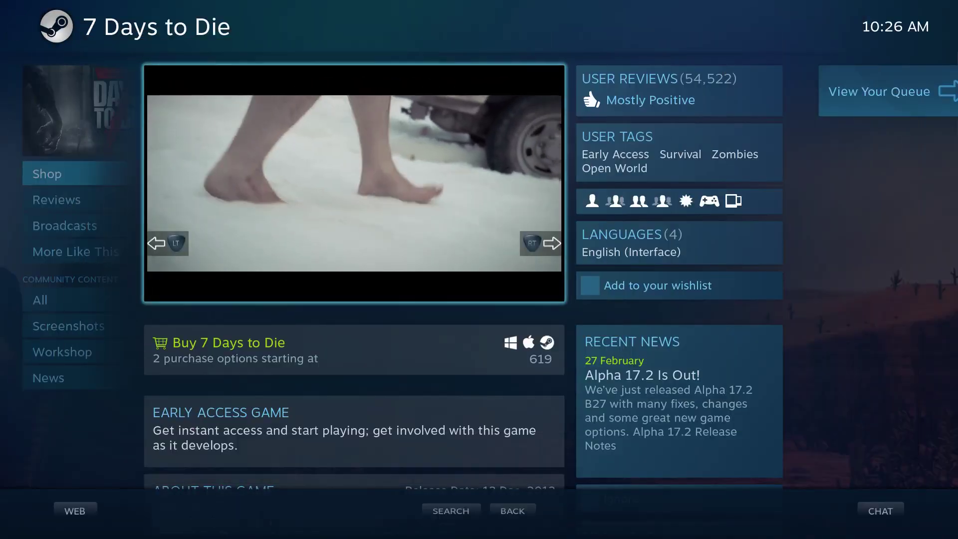
key(Escape)
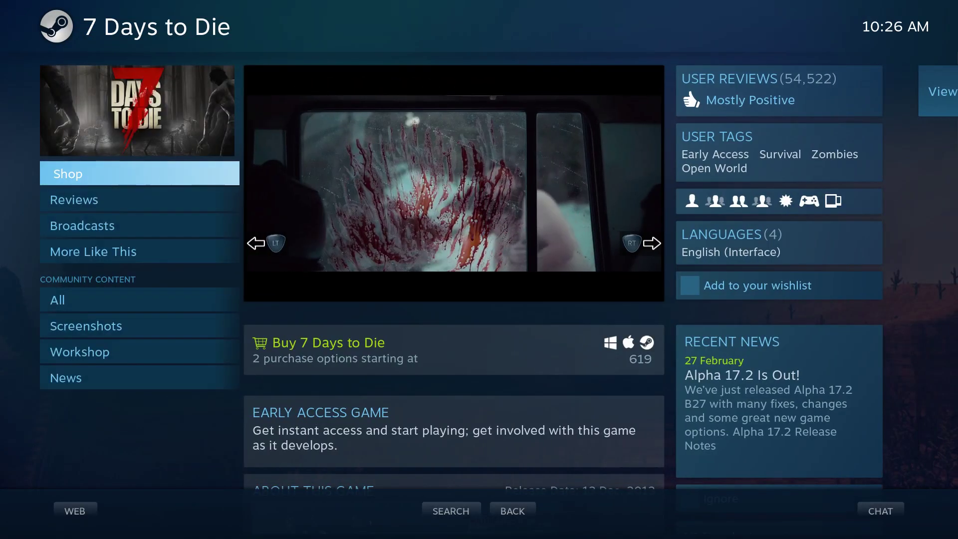
Browse the Civilization VI: Gathering Storm store page and return to the store grid.
key(Down)
key(Down)
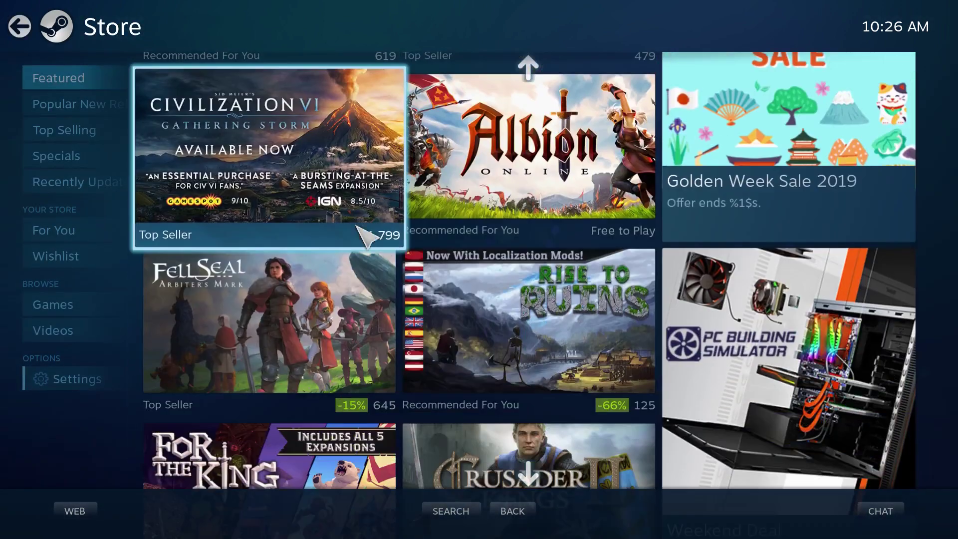
click(331, 207)
scroll(344, 209, down, 5)
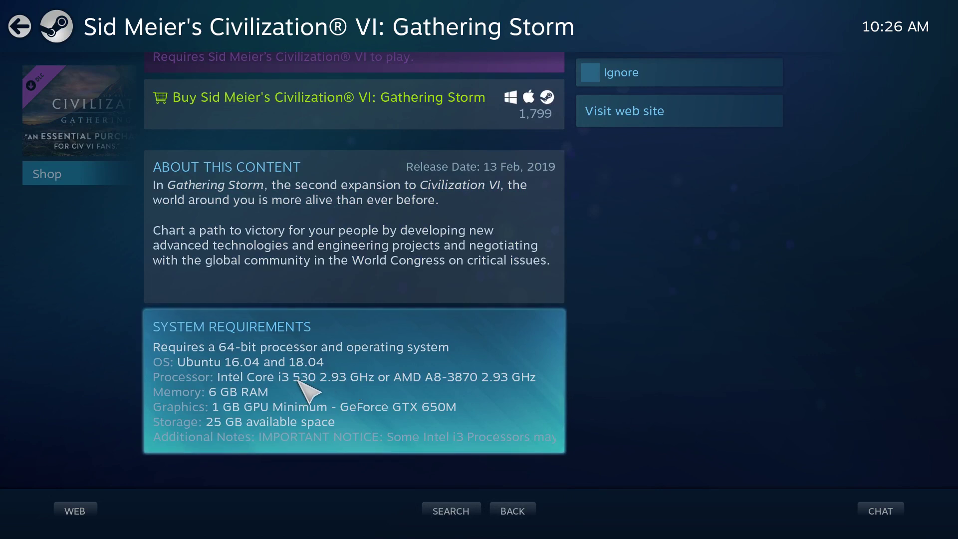
scroll(339, 374, up, 5)
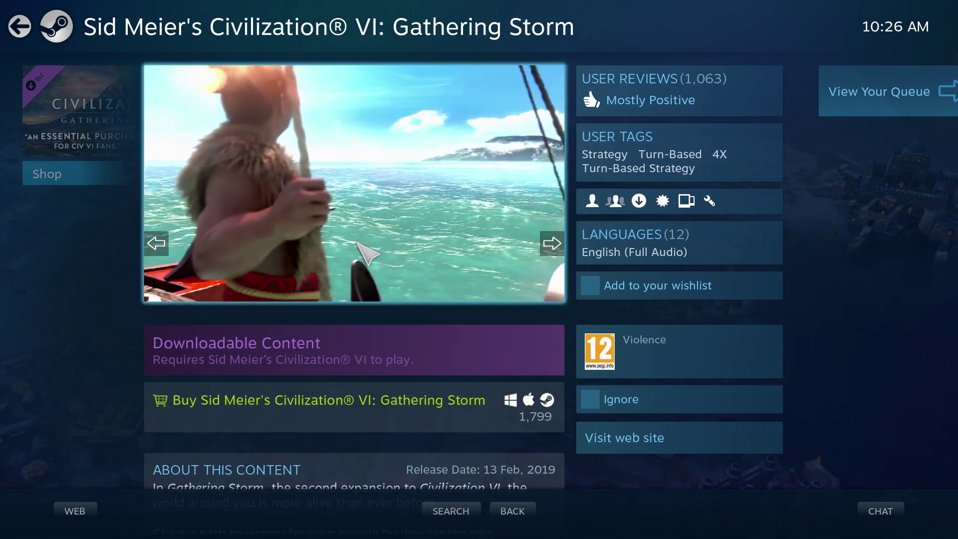
key(Escape)
Open the Borderlands 2 store page from the featured grid.
scroll(351, 239, down, 1)
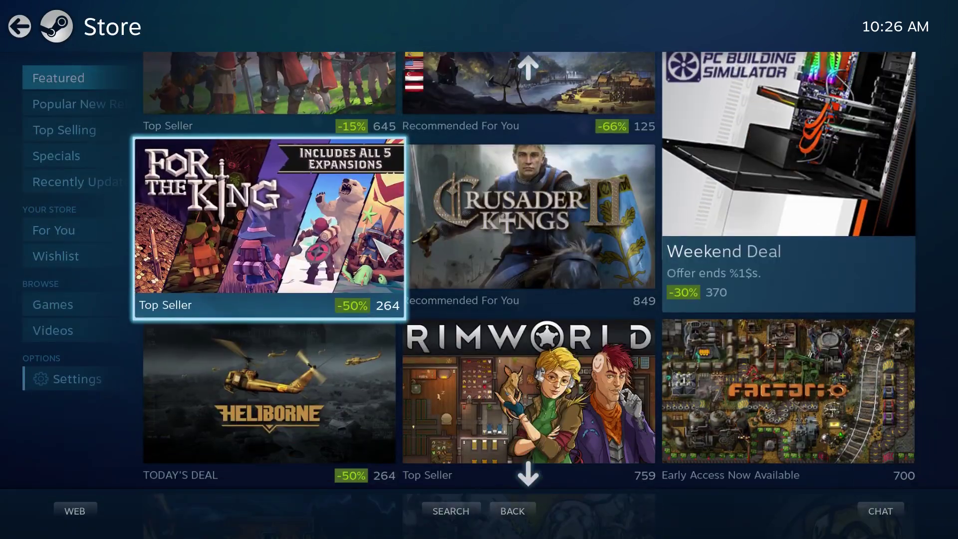
scroll(380, 239, down, 1)
click(504, 321)
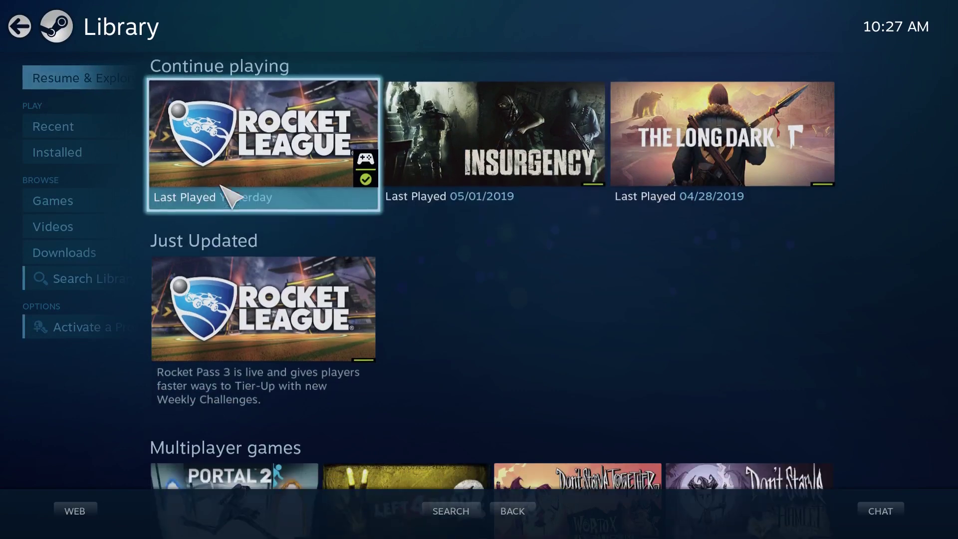
Scroll through the Library rows such as Achievement completionist, Sandbox games and Adventure games.
scroll(215, 209, down, 3)
scroll(227, 192, down, 2)
scroll(274, 220, up, 1)
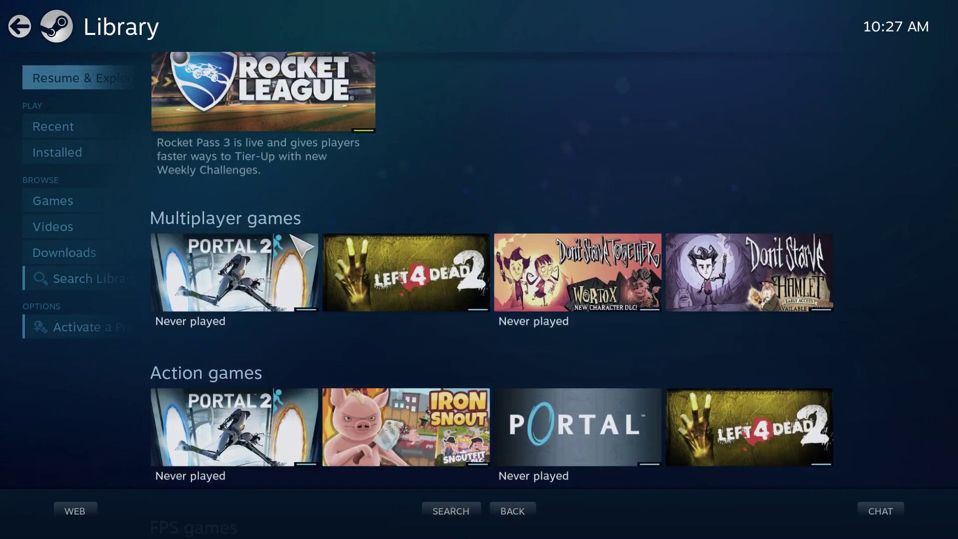
scroll(330, 247, down, 3)
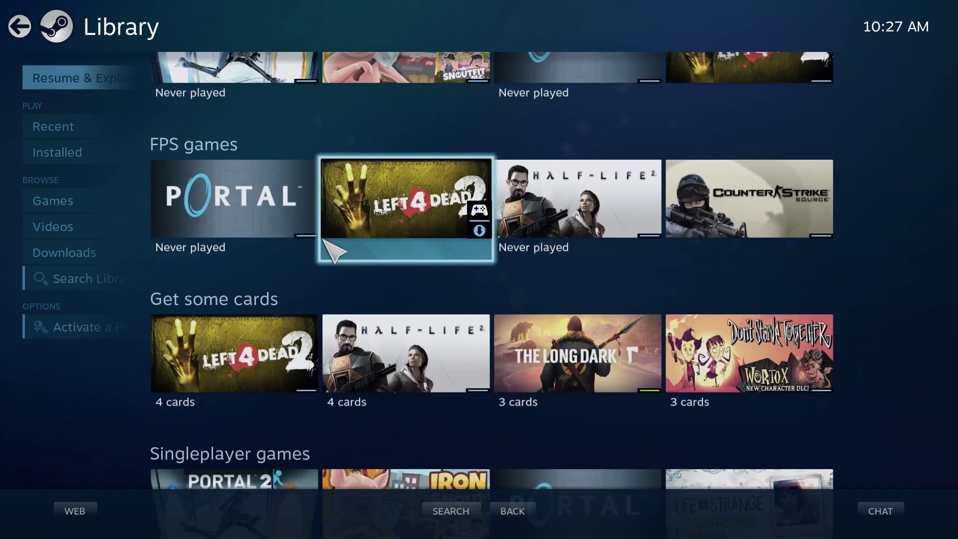
scroll(449, 267, up, 2)
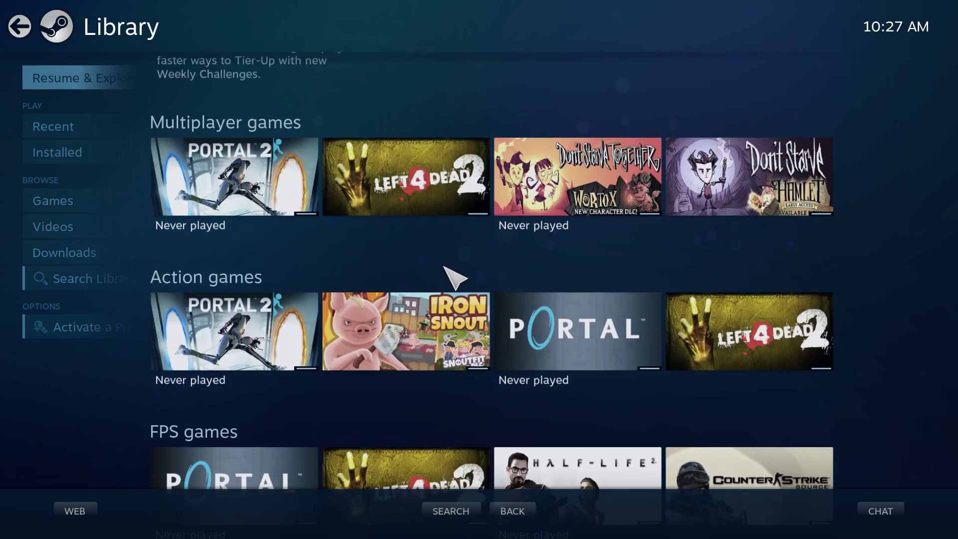
scroll(454, 277, down, 4)
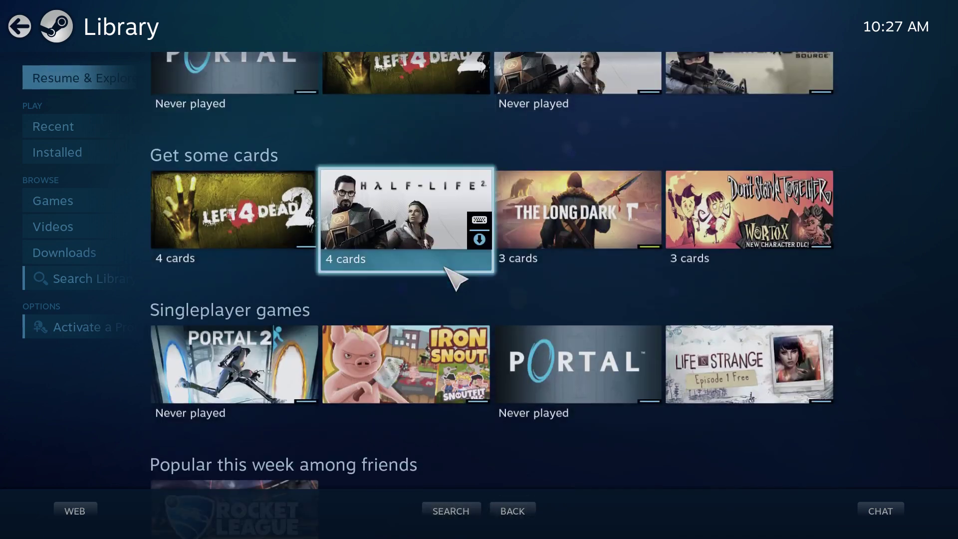
scroll(454, 277, down, 4)
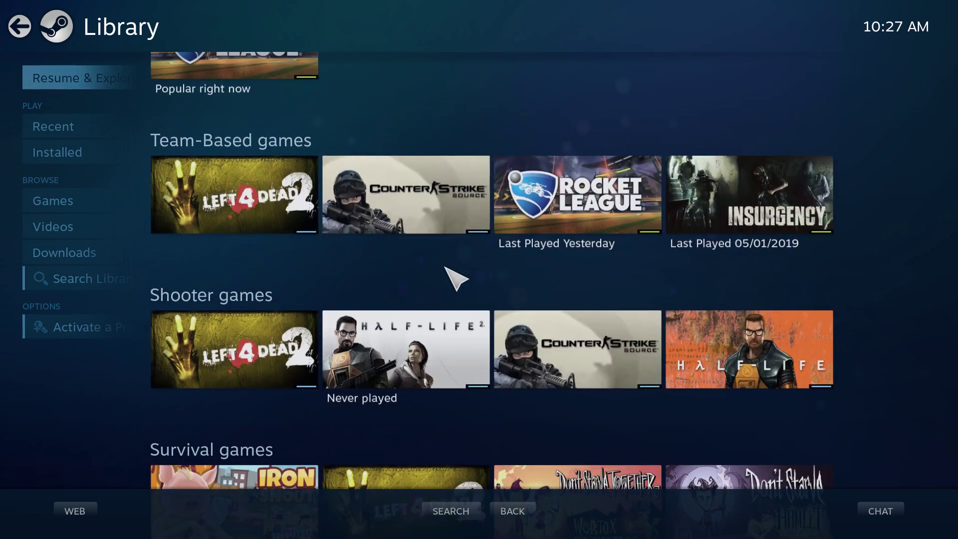
scroll(446, 267, down, 2)
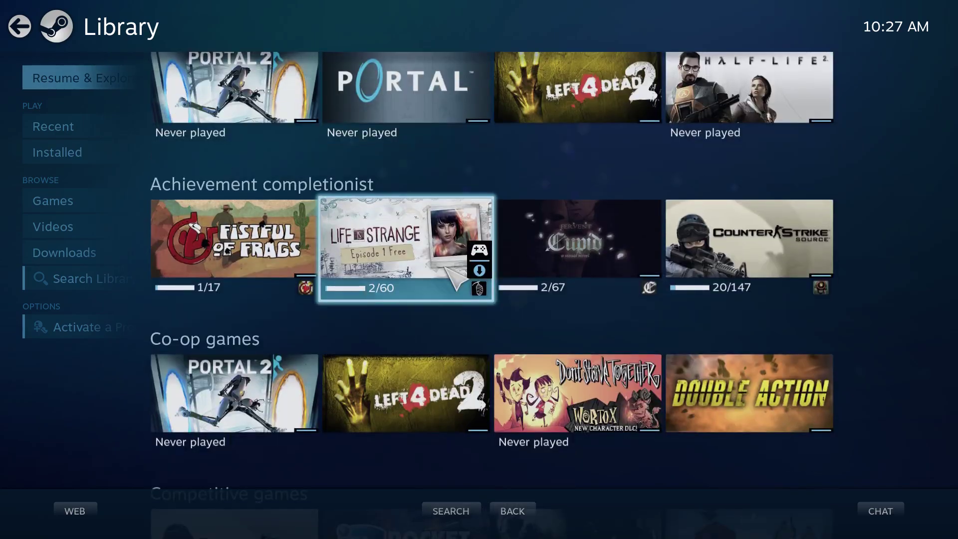
scroll(446, 266, down, 6)
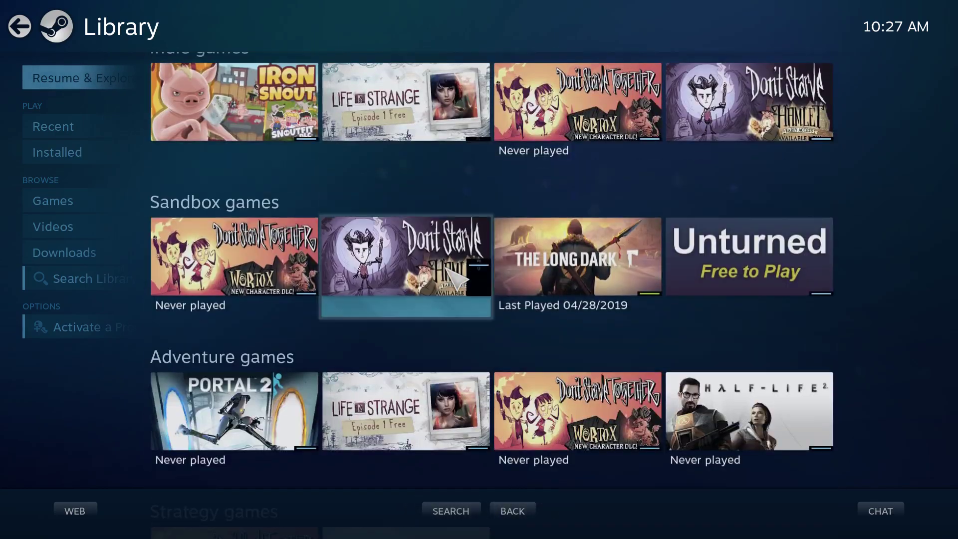